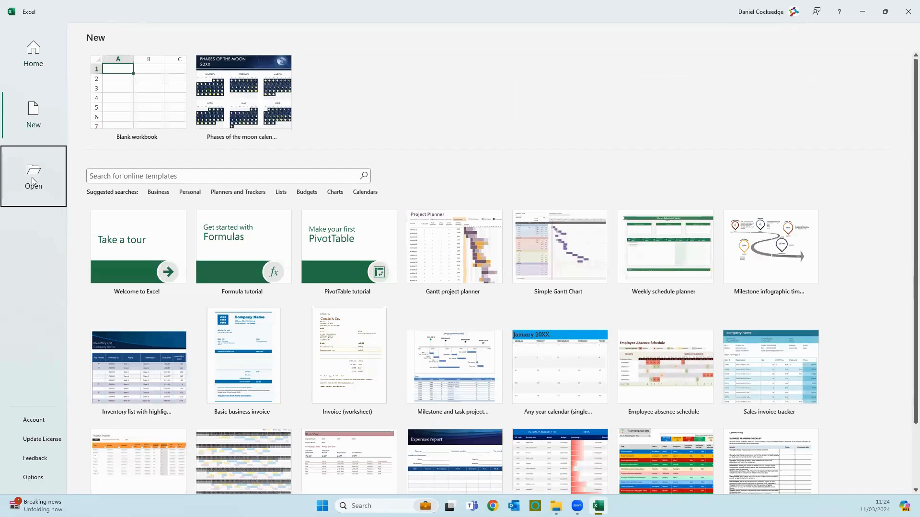
Go back from the Open page to Excel's Home start page
left_click(27, 52)
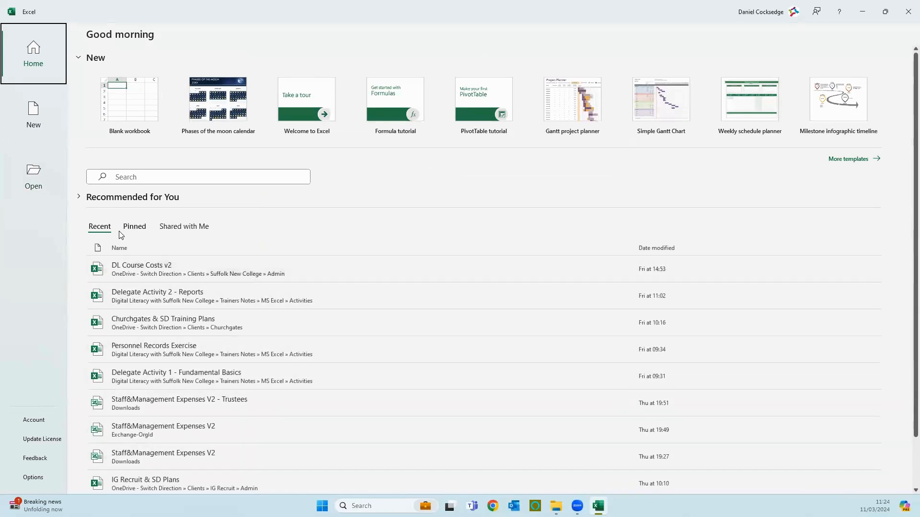
Compare the Recent, Pinned and Shared with Me lists, then pin 'Delegate Activity 1 - Fundamental Basics'
left_click(139, 230)
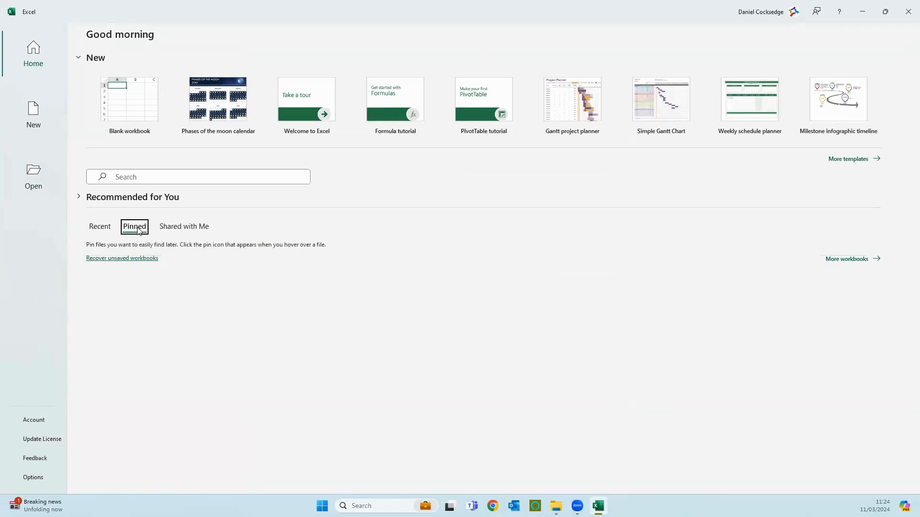
left_click(165, 228)
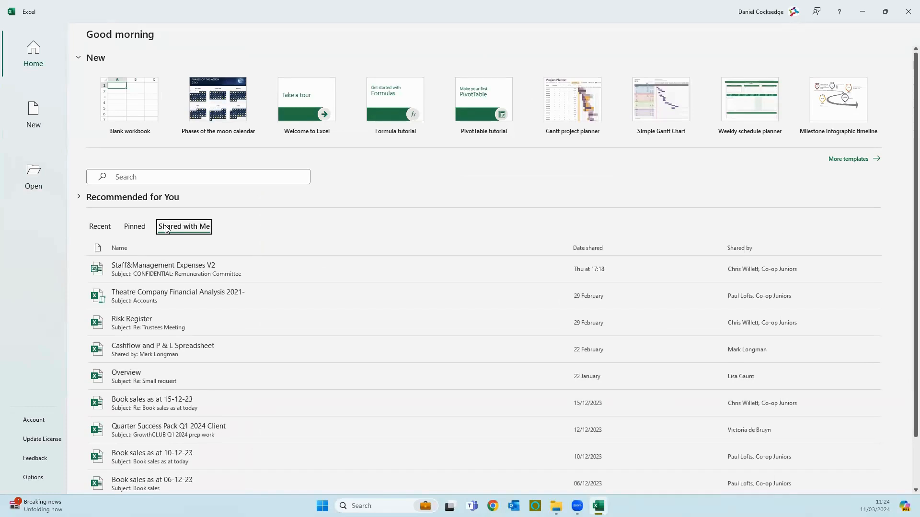
left_click(106, 229)
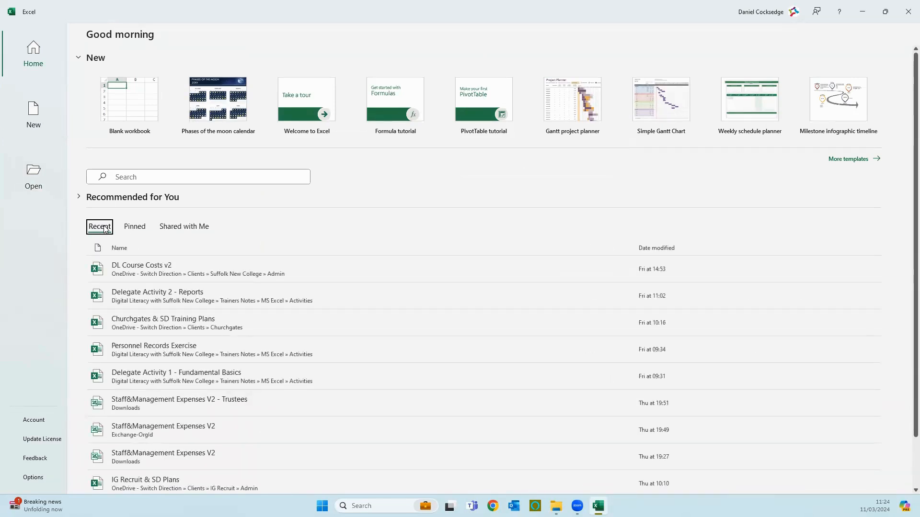
left_click(135, 227)
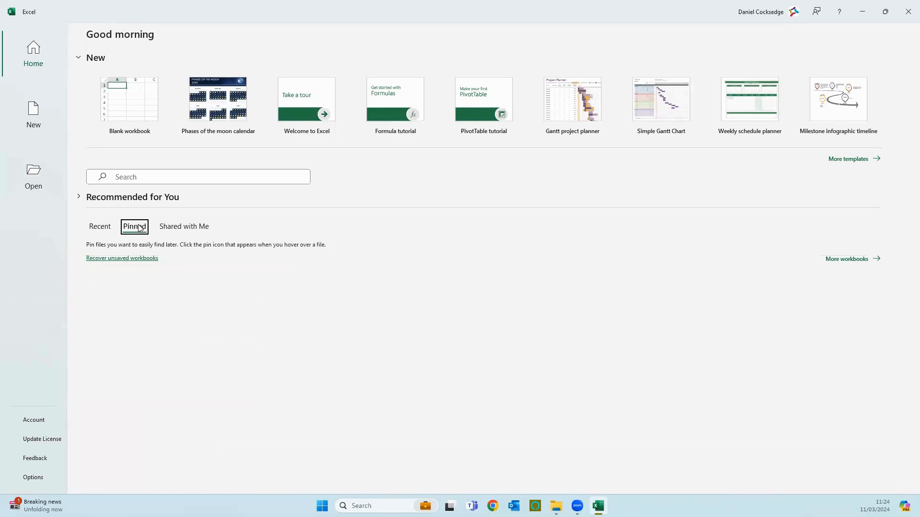
left_click(110, 229)
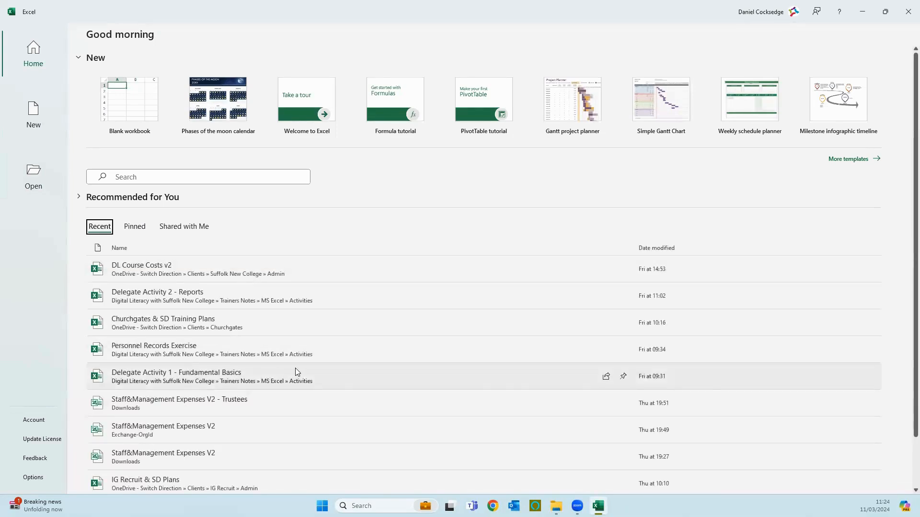
left_click(625, 378)
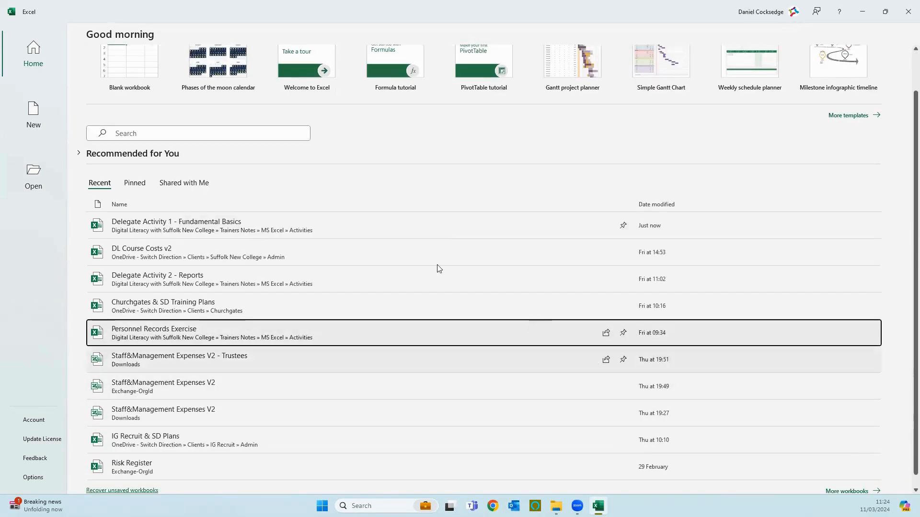
Confirm the workbook appears under Pinned, check Shared with Me, then show the New template gallery
left_click(133, 183)
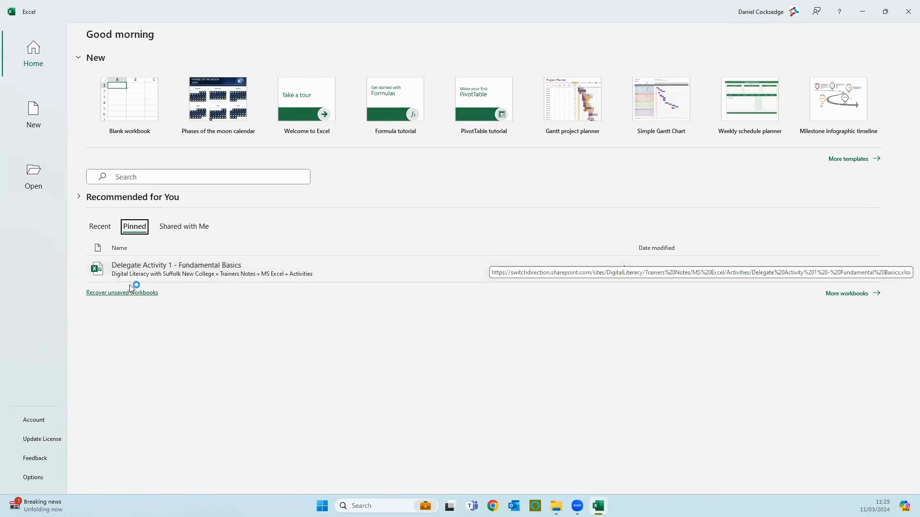
left_click(179, 229)
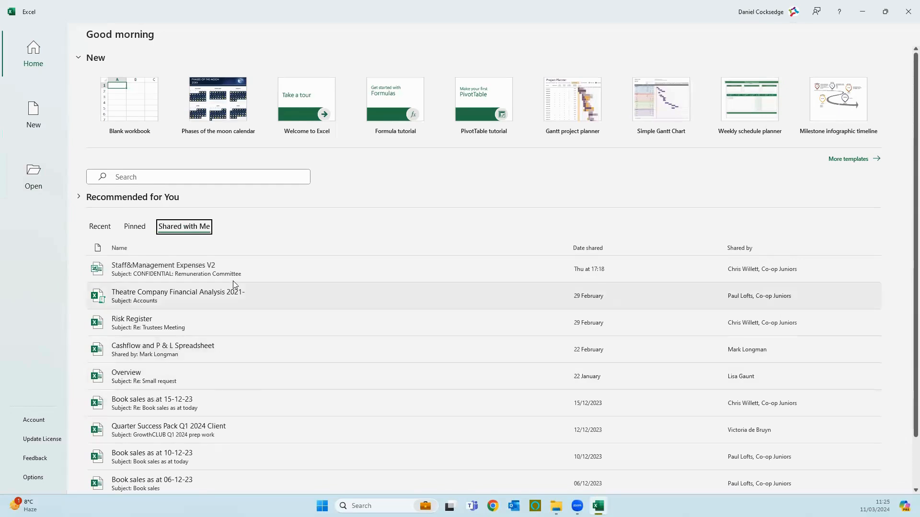
left_click(34, 111)
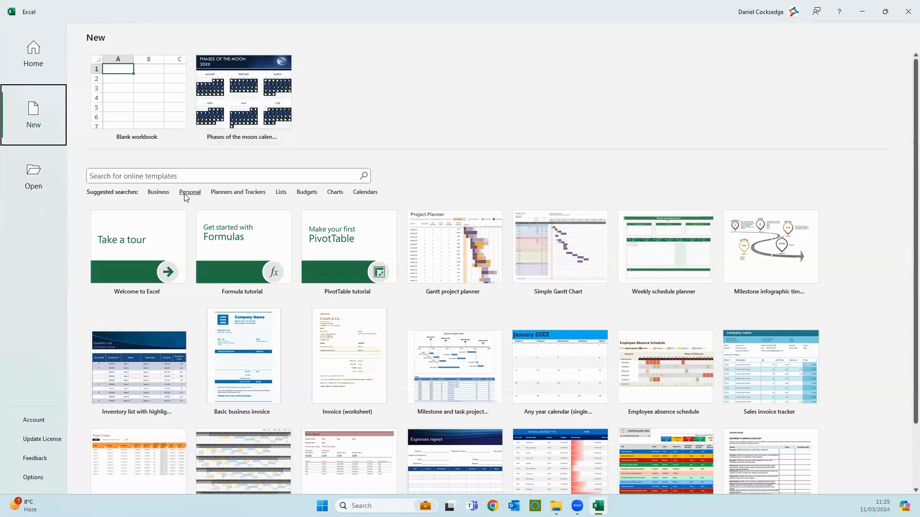
Browse the Business template results, then go to the Open page for existing workbooks
left_click(160, 192)
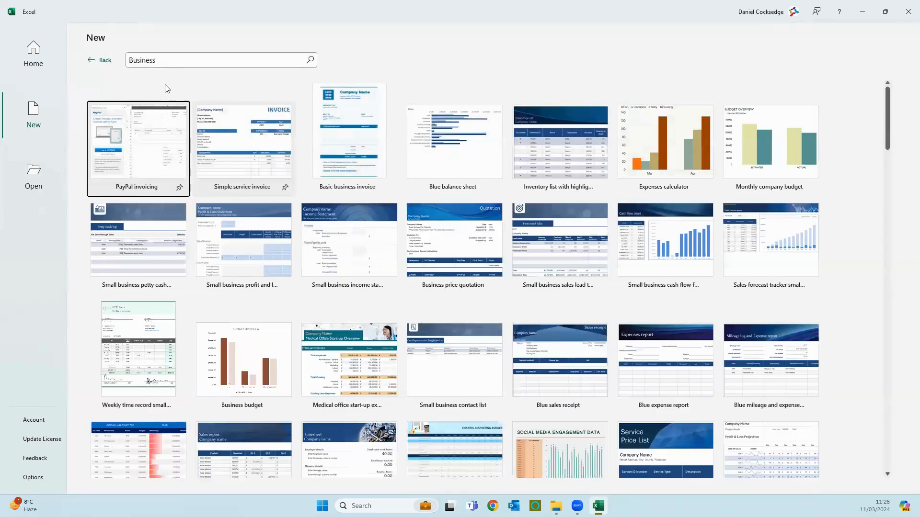
left_click(102, 62)
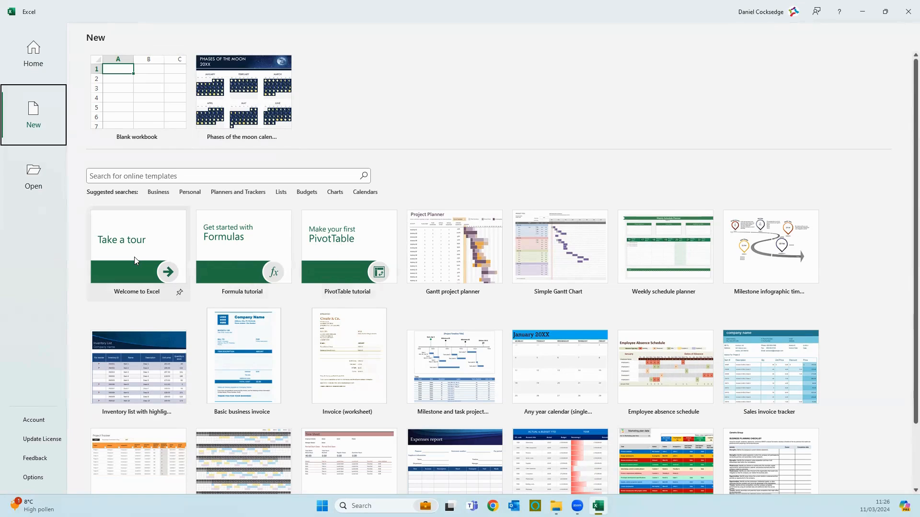
left_click(30, 182)
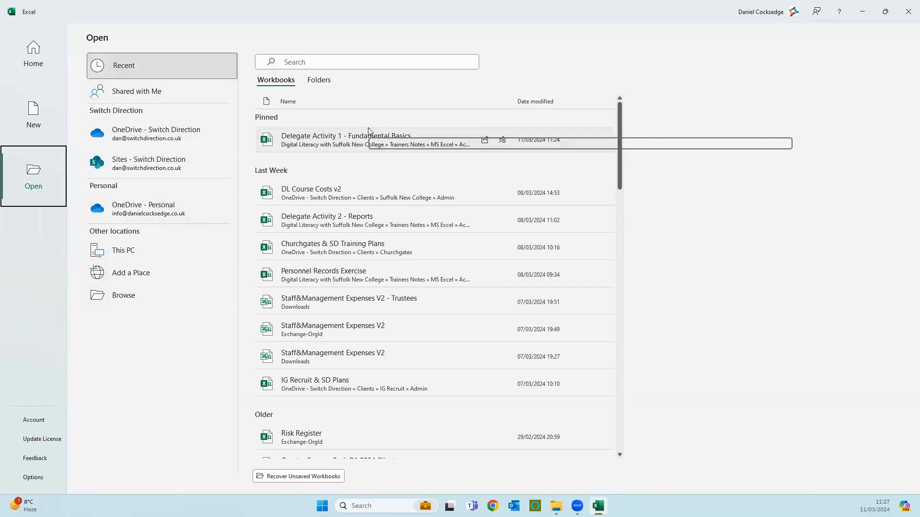
scroll(347, 342, "down", 2)
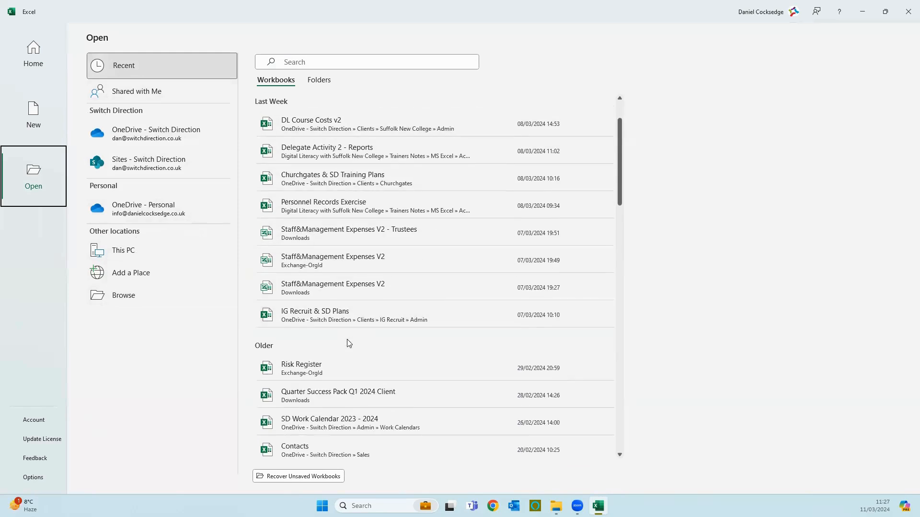
scroll(348, 341, "down", 8)
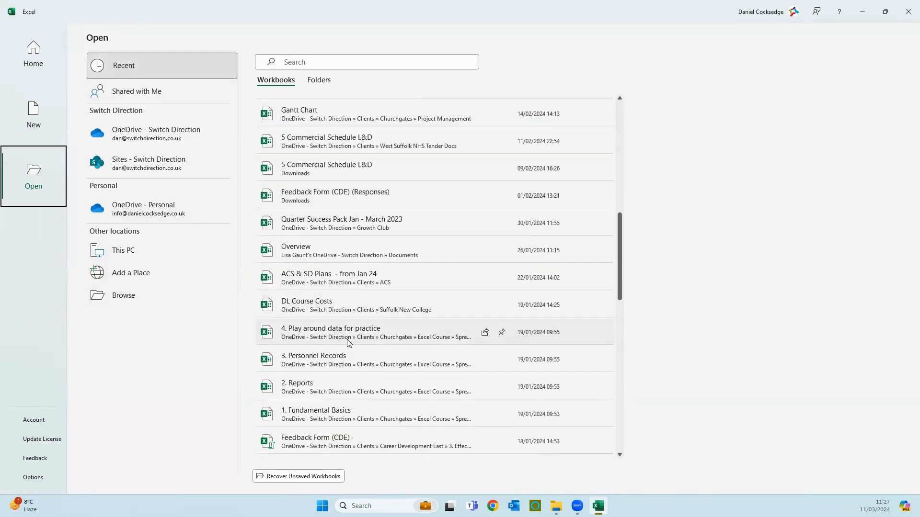
scroll(348, 341, "down", 3)
scroll(335, 345, "up", 8)
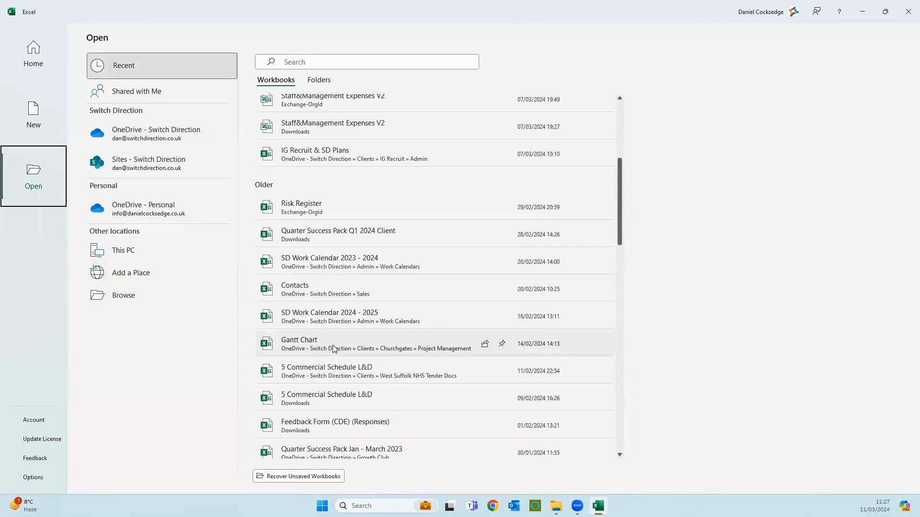
scroll(334, 348, "up", 5)
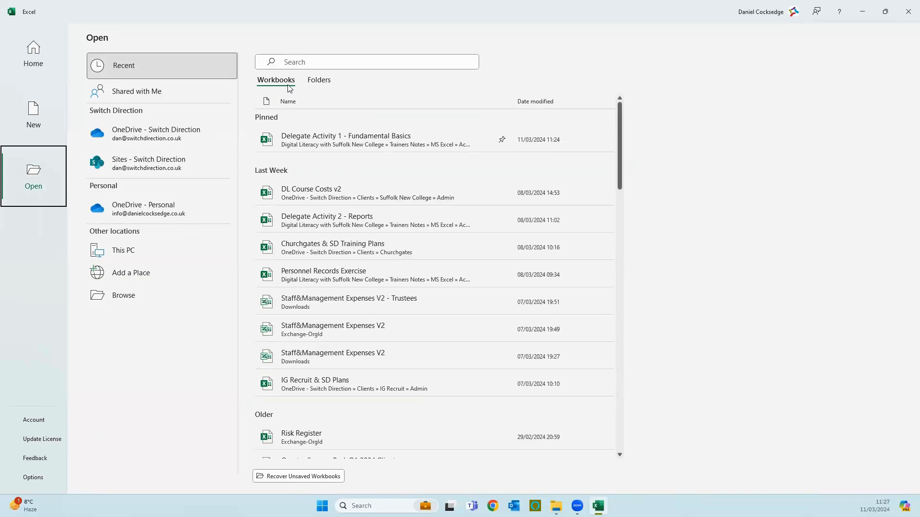
left_click(310, 81)
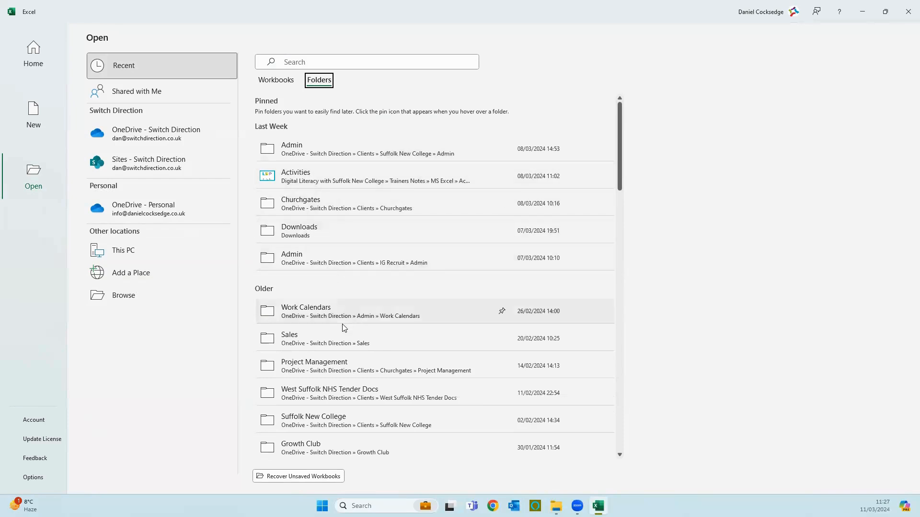
scroll(343, 328, "down", 2)
scroll(343, 340, "up", 2)
left_click(273, 80)
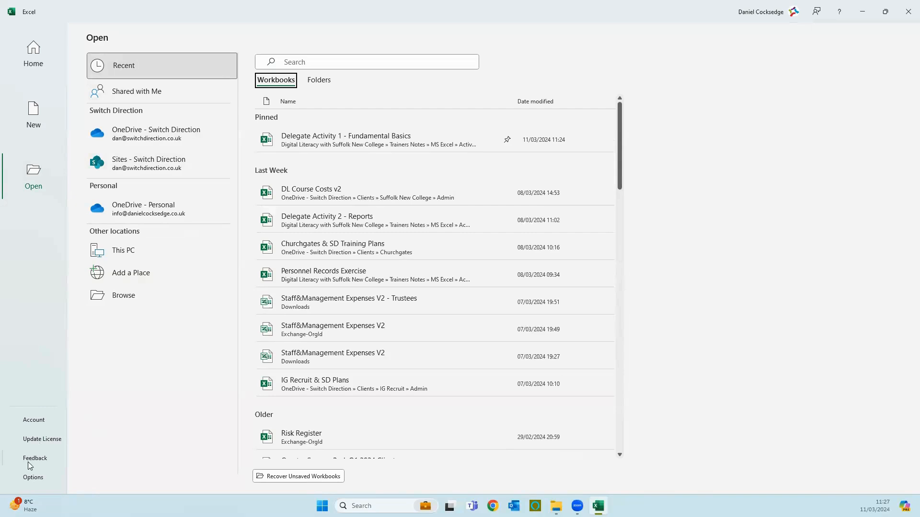
Open Excel Options at the Quick Access Toolbar customisation page
left_click(33, 479)
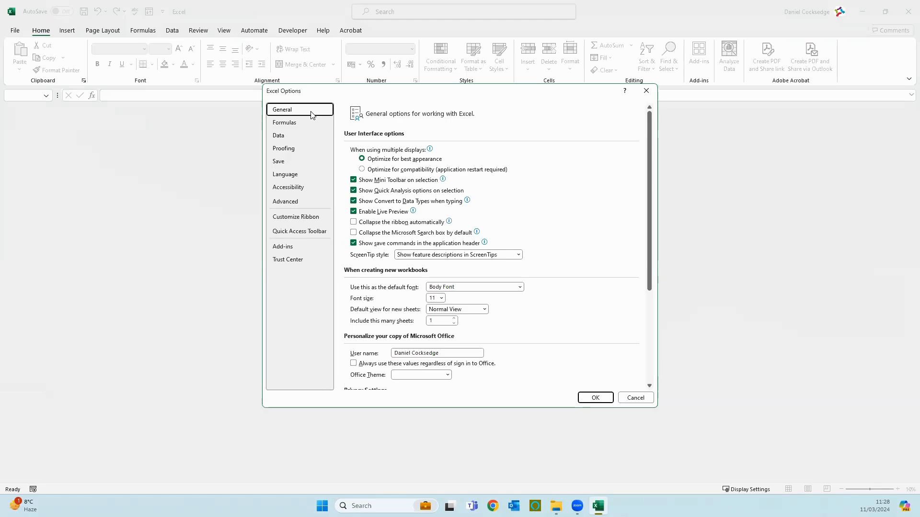
left_click(298, 235)
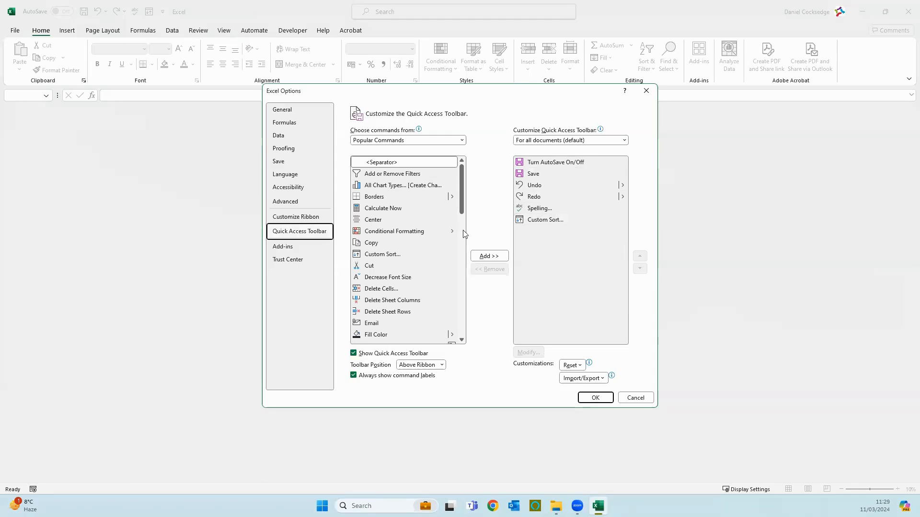
Add Email from Popular Commands to the Quick Access Toolbar and confirm with OK
left_click(382, 326)
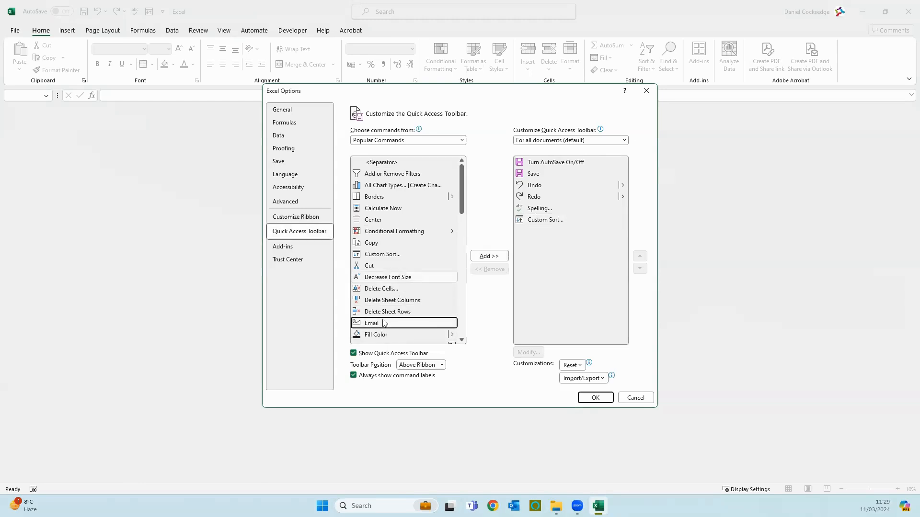
left_click(394, 139)
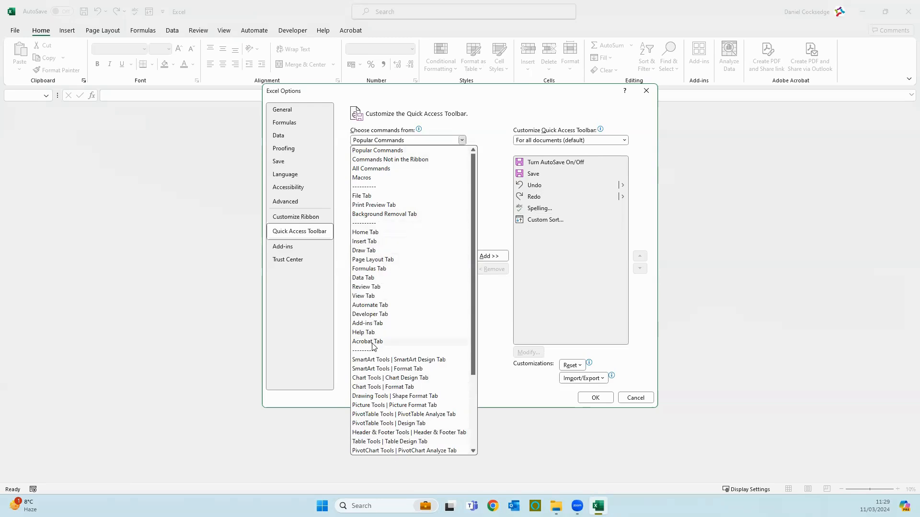
left_click(403, 151)
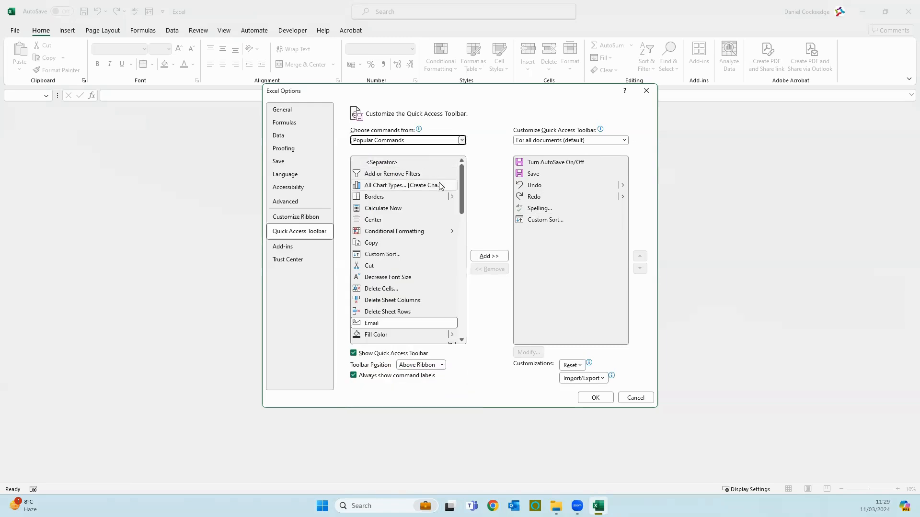
left_click(407, 323)
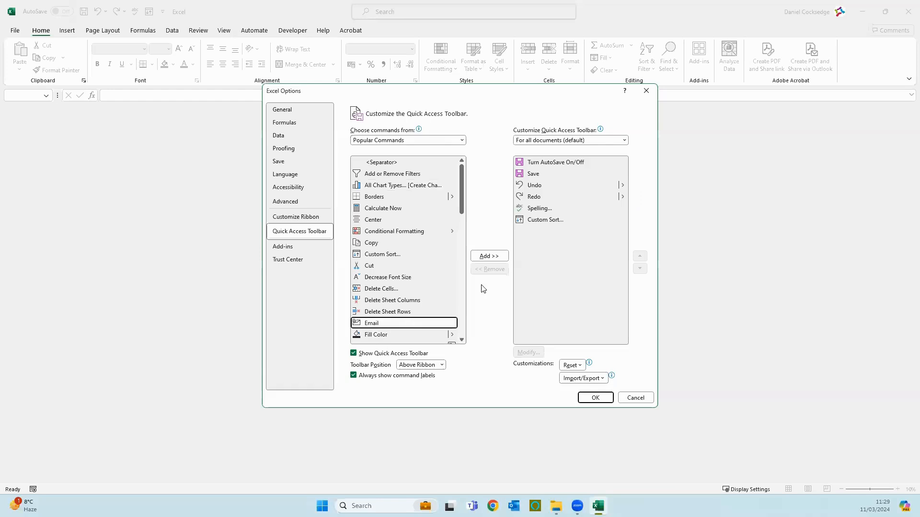
left_click(485, 258)
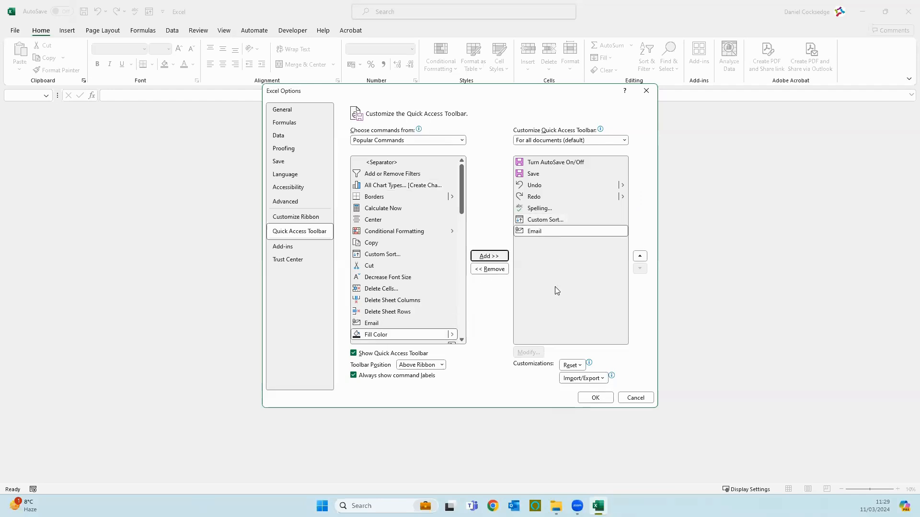
left_click(595, 398)
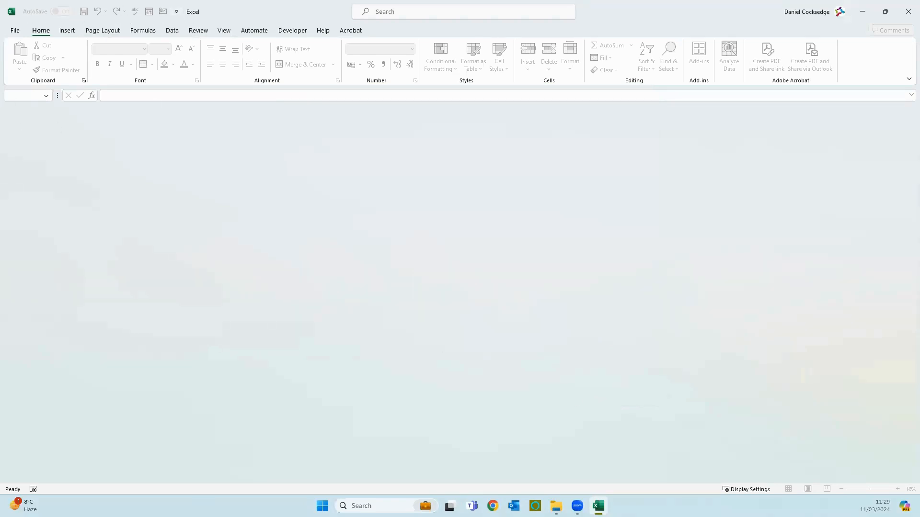
Create a new blank workbook, Book1, from the File Home page
left_click(21, 30)
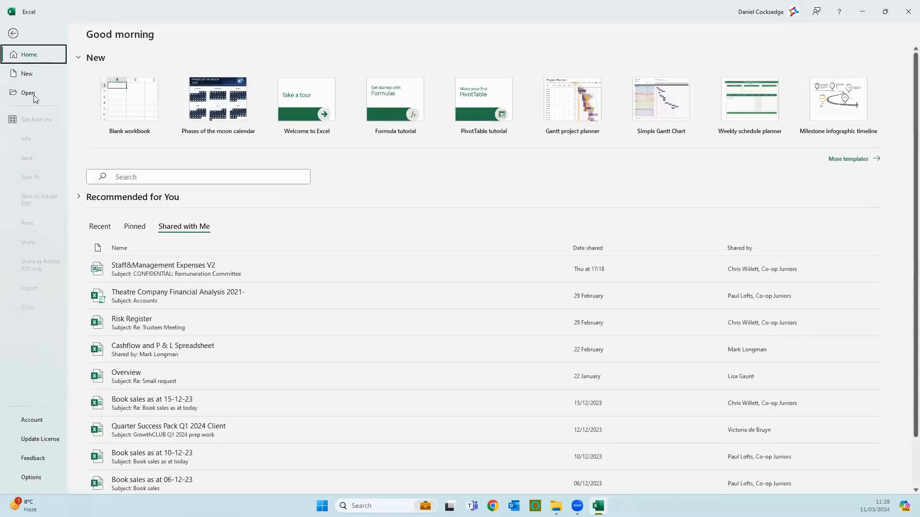
left_click(112, 103)
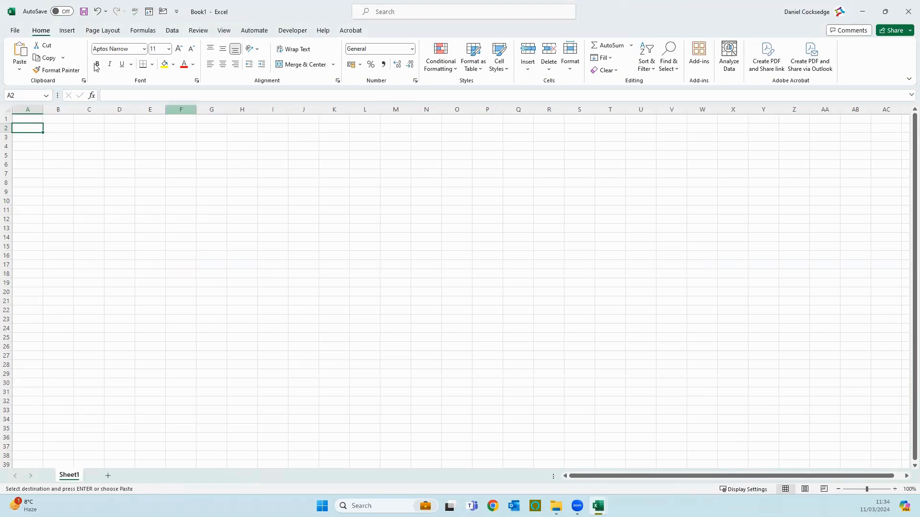
left_click(18, 70)
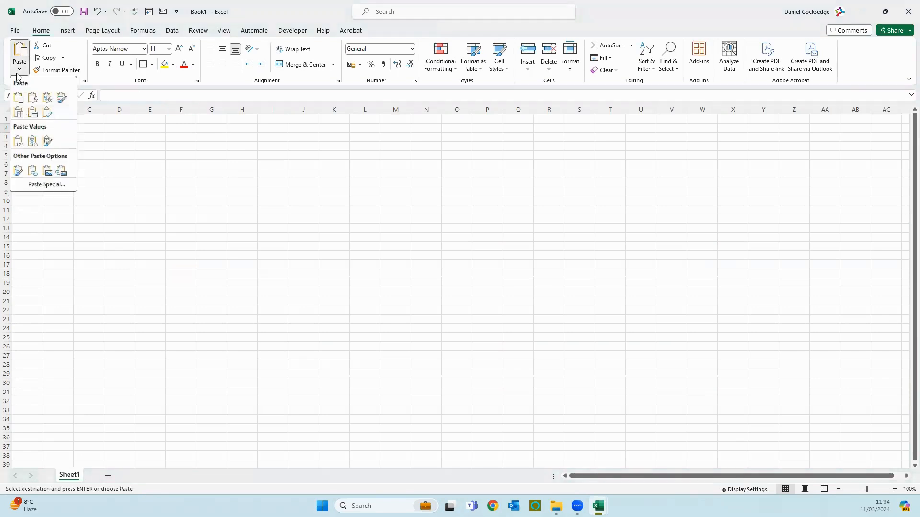
left_click(19, 143)
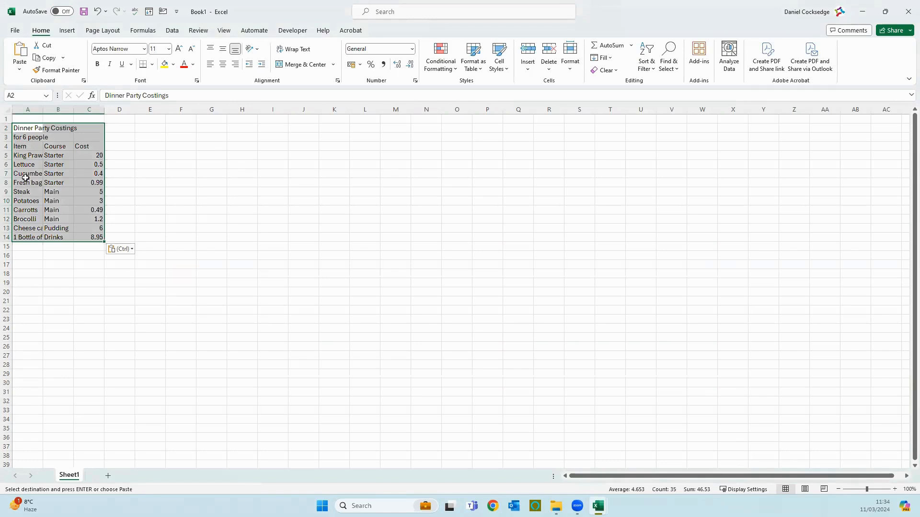
left_click(146, 147)
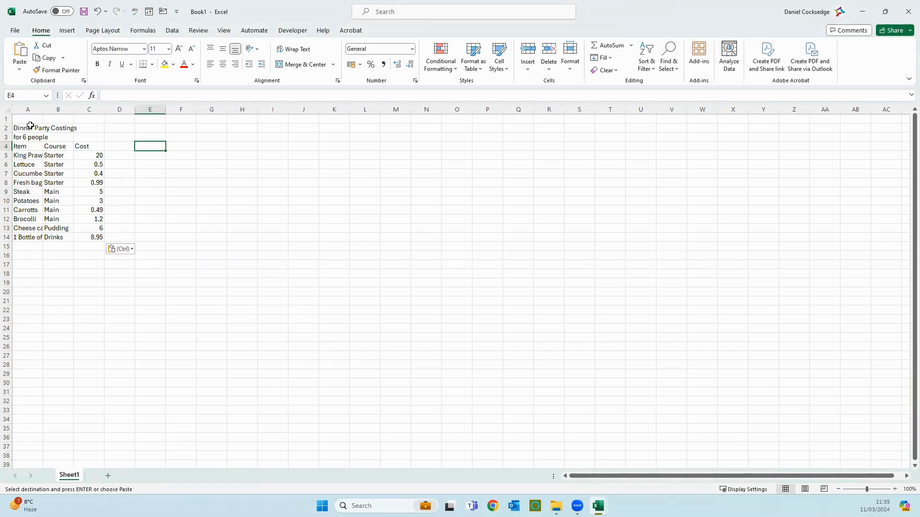
Select A2:C14, the full Dinner Party Costings table from title to last cost
left_click_drag(29, 131, 102, 237)
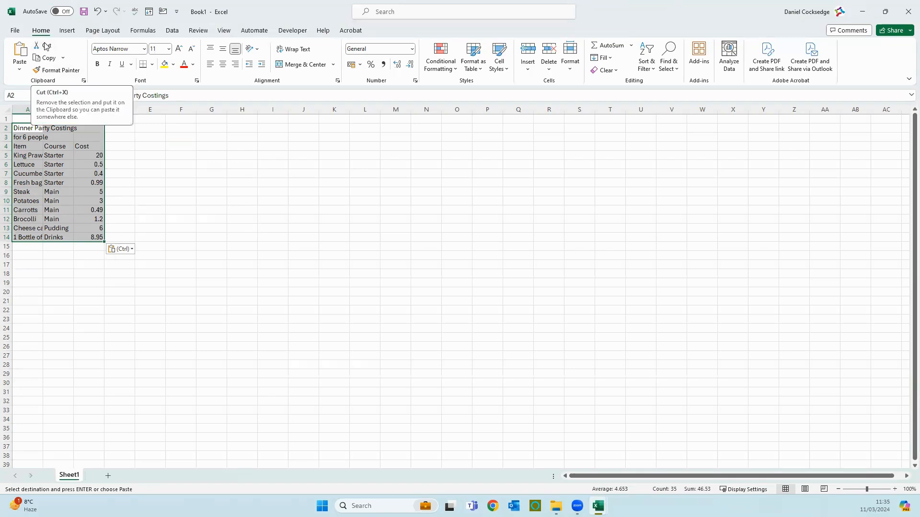
left_click(23, 130)
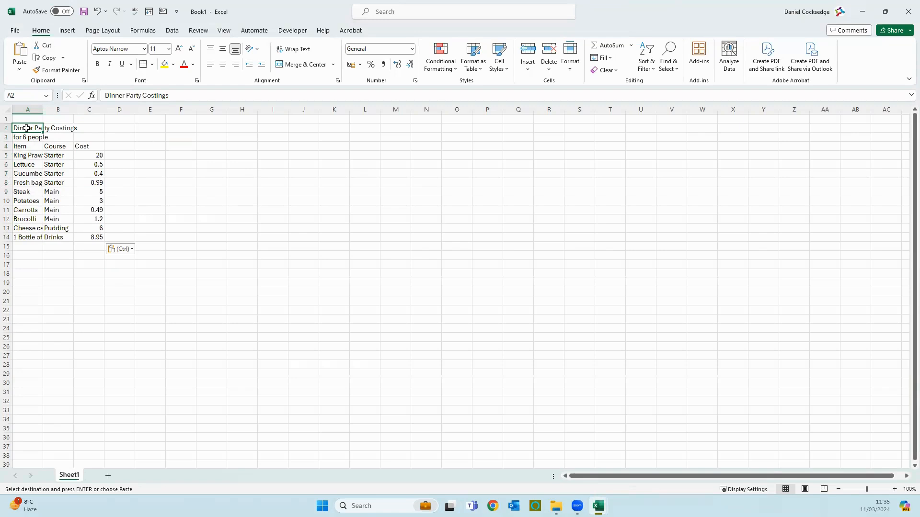
left_click_drag(26, 129, 103, 242)
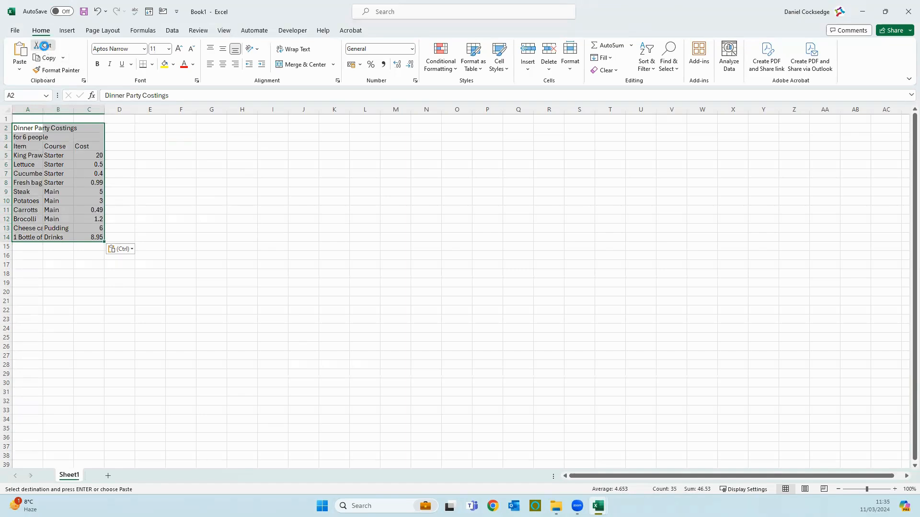
Cut the costings table from A2:C14 and paste it starting at F8
left_click(46, 47)
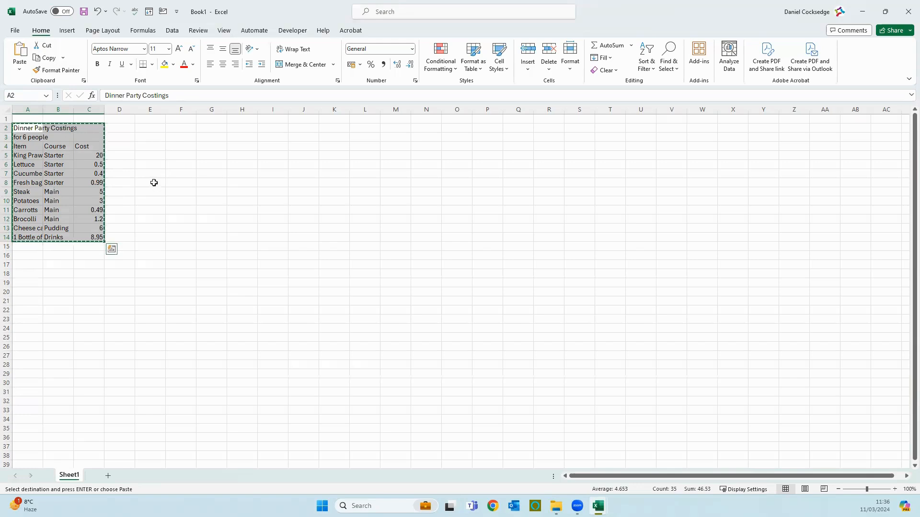
left_click(178, 183)
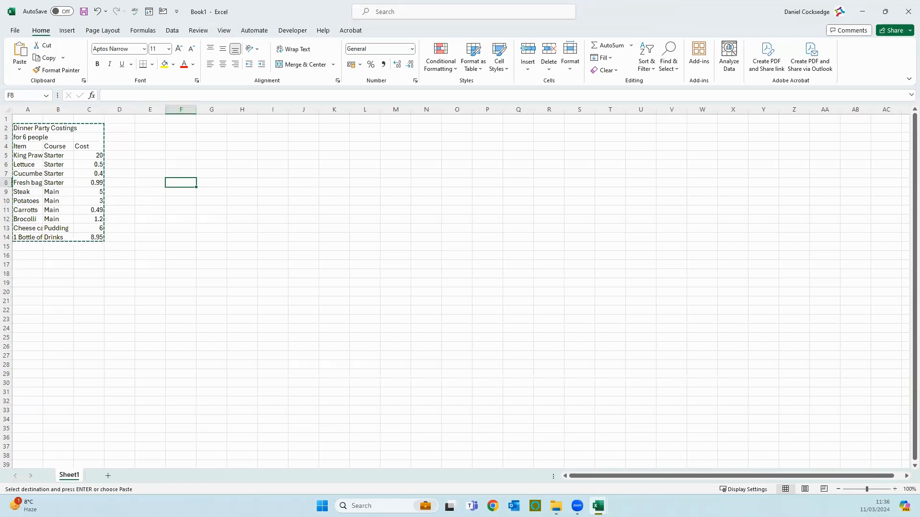
right_click(179, 182)
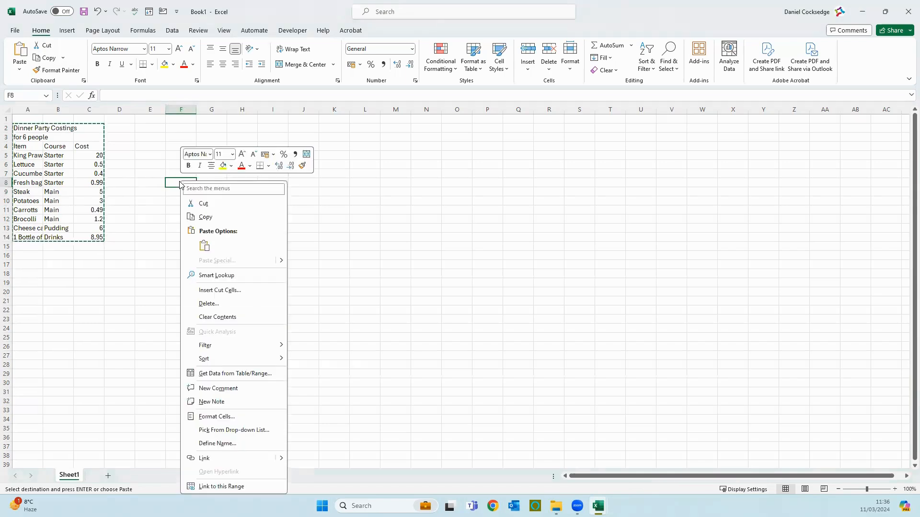
left_click(204, 245)
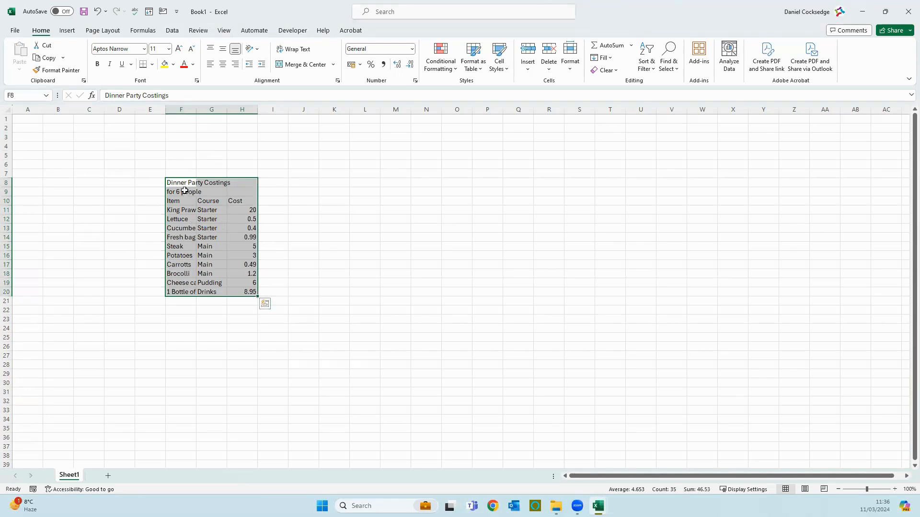
left_click(178, 215)
AutoFit columns F, G and H so full names like 'Cheese cake (Ready Made Pots)' show
left_click(184, 210)
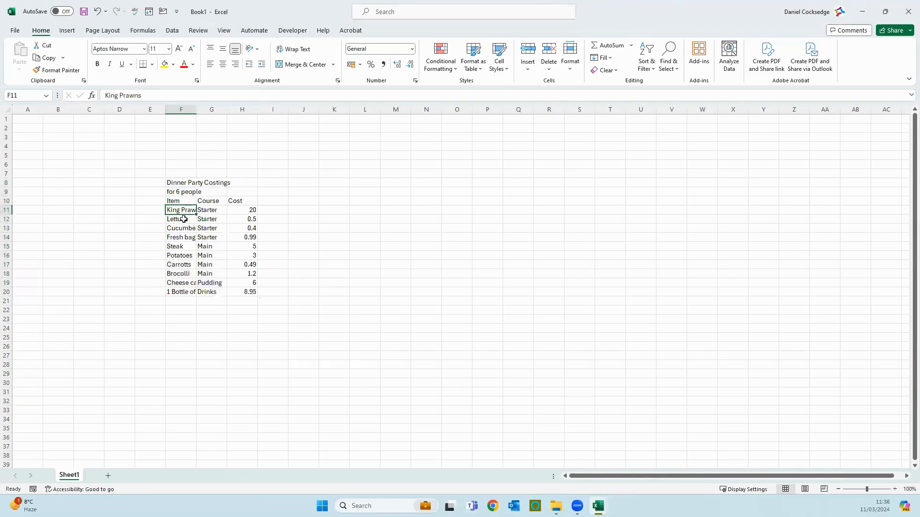
left_click(182, 219)
left_click(183, 228)
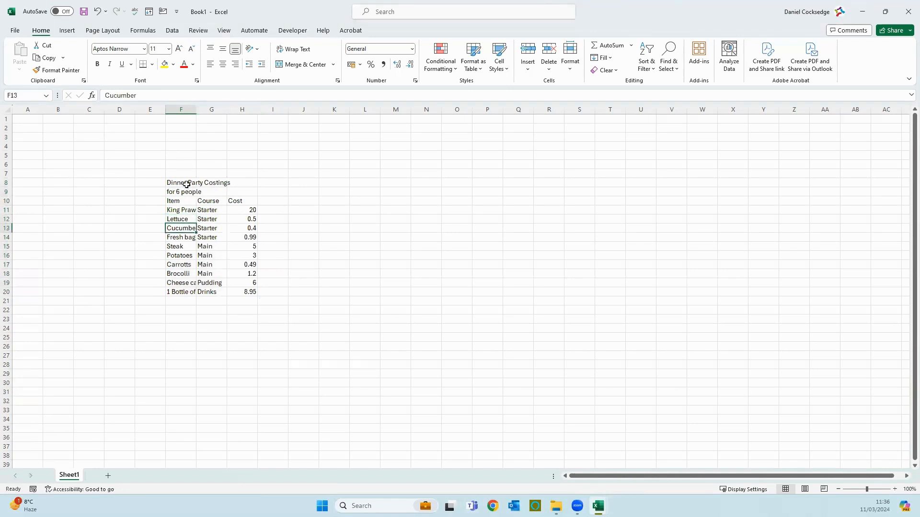
double_click(197, 108)
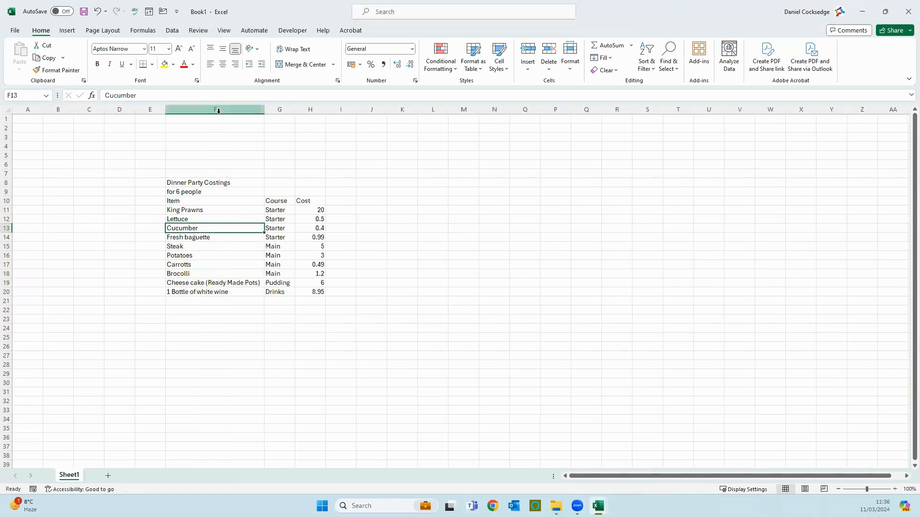
double_click(291, 109)
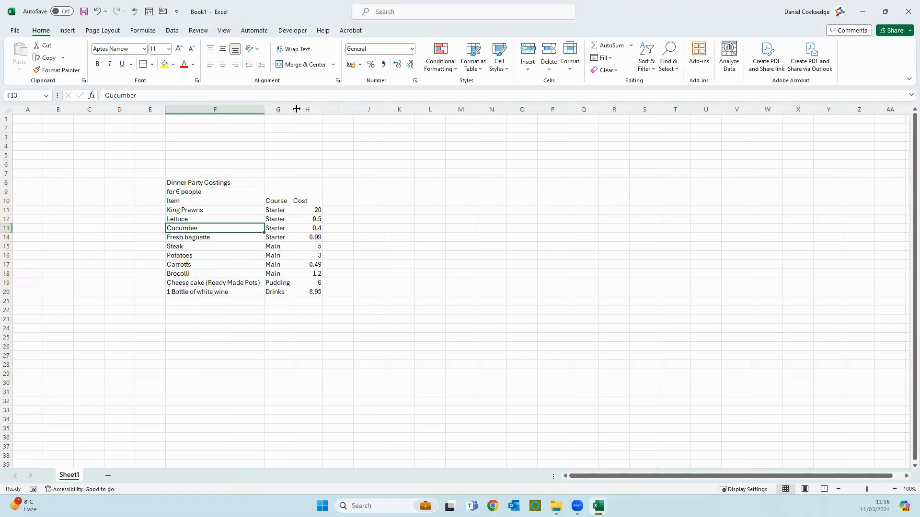
double_click(322, 109)
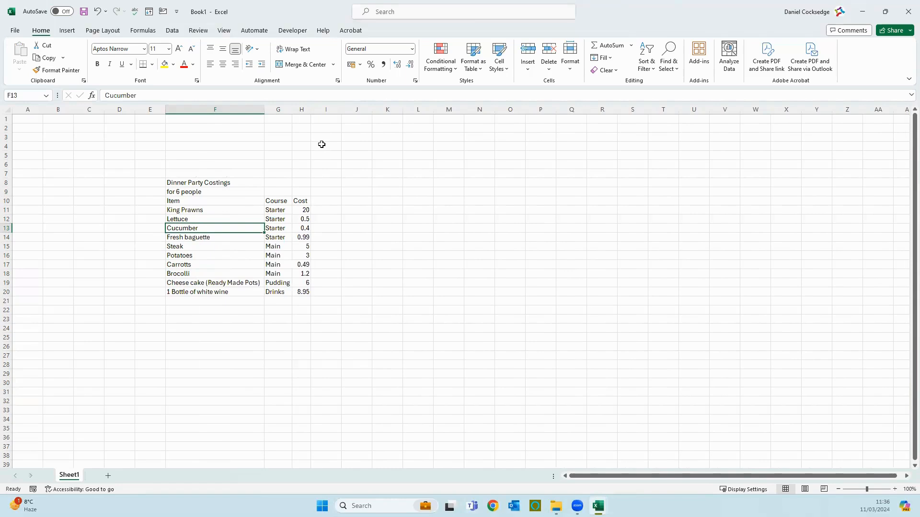
left_click_drag(206, 183, 295, 183)
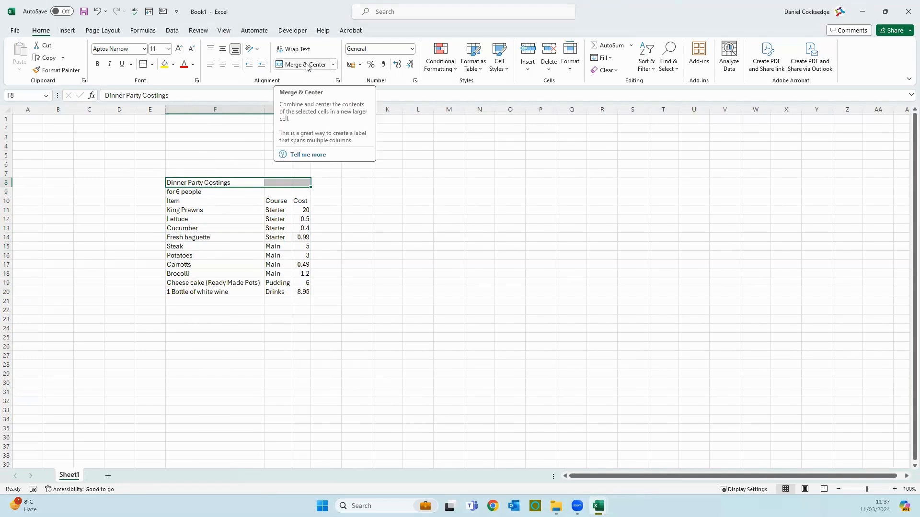
Merge and centre 'Dinner Party Costings' across F8:H8 and 'for 6 people' across F9:H9
left_click(199, 184)
left_click_drag(200, 184, 300, 181)
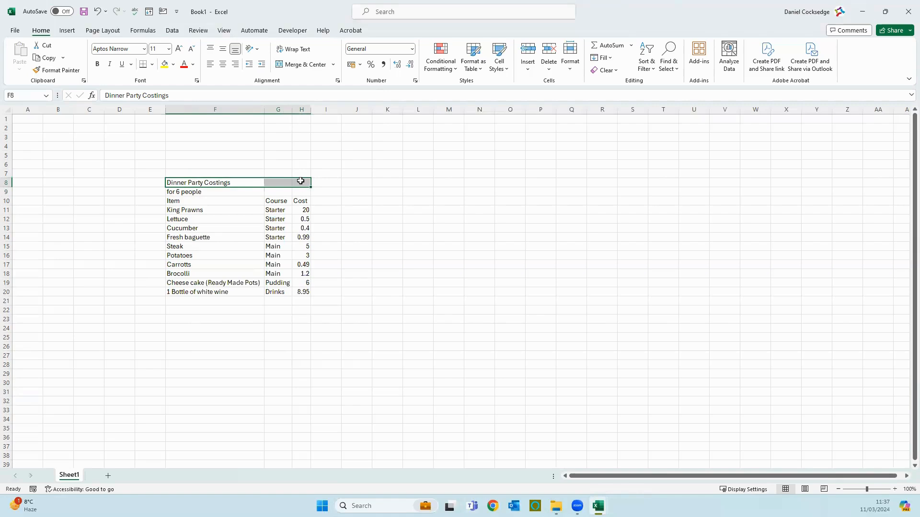
left_click(290, 66)
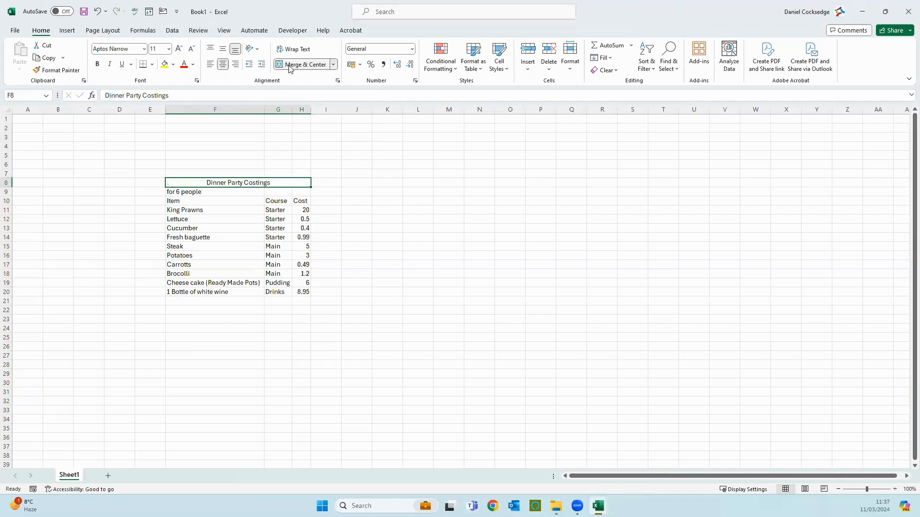
left_click(197, 192)
left_click(186, 182)
left_click_drag(216, 193, 300, 191)
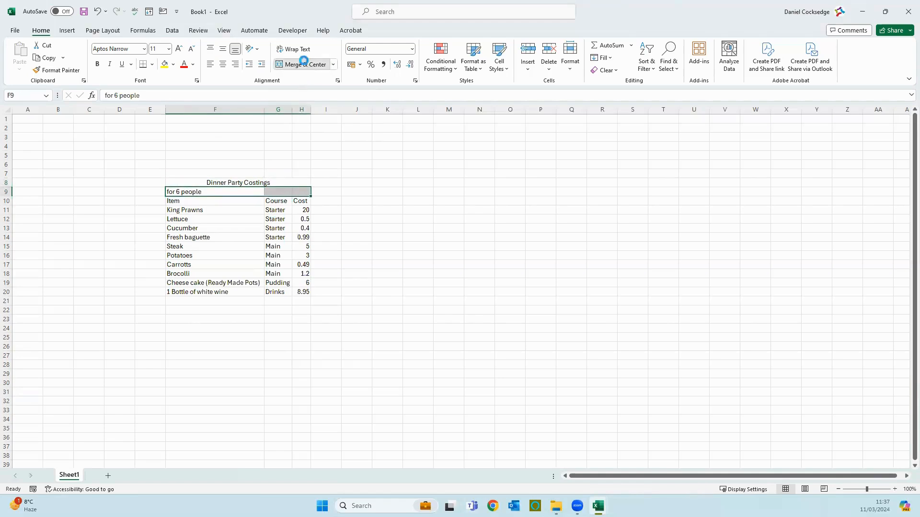
left_click(305, 64)
left_click(376, 267)
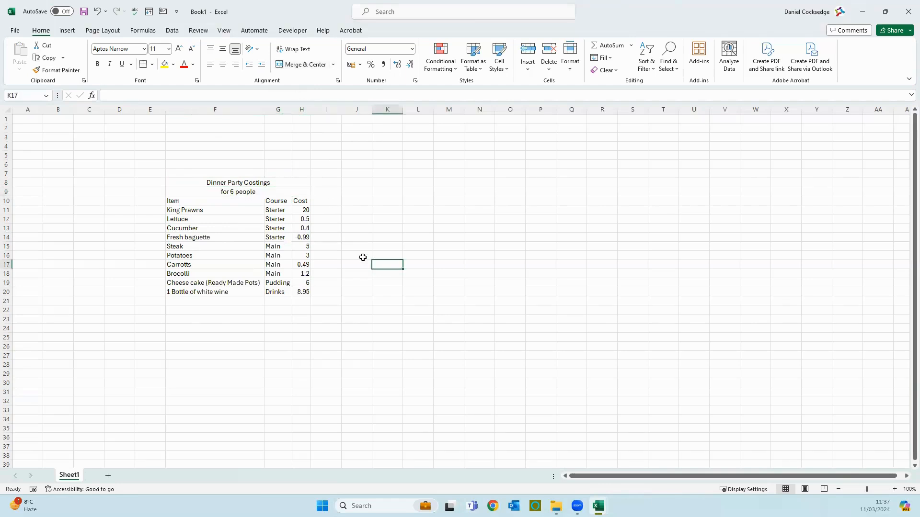
left_click(229, 176)
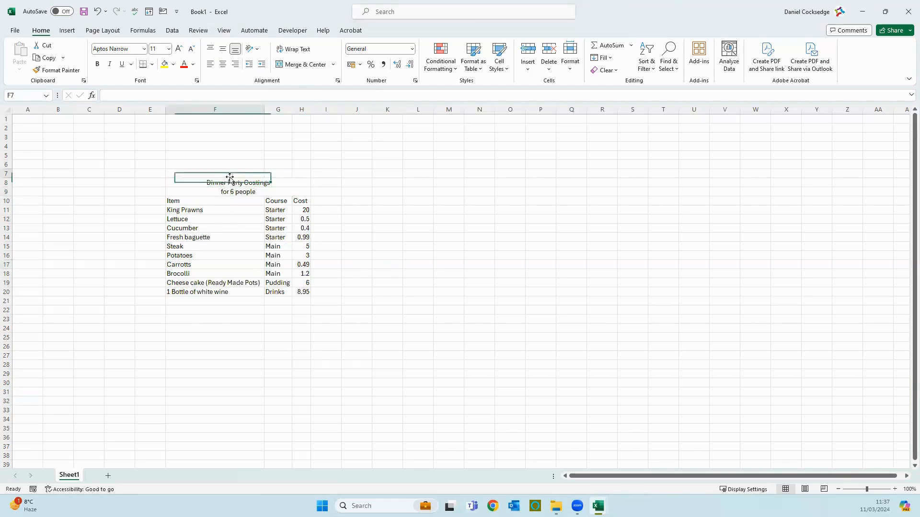
left_click_drag(231, 181, 240, 293)
left_click(229, 201)
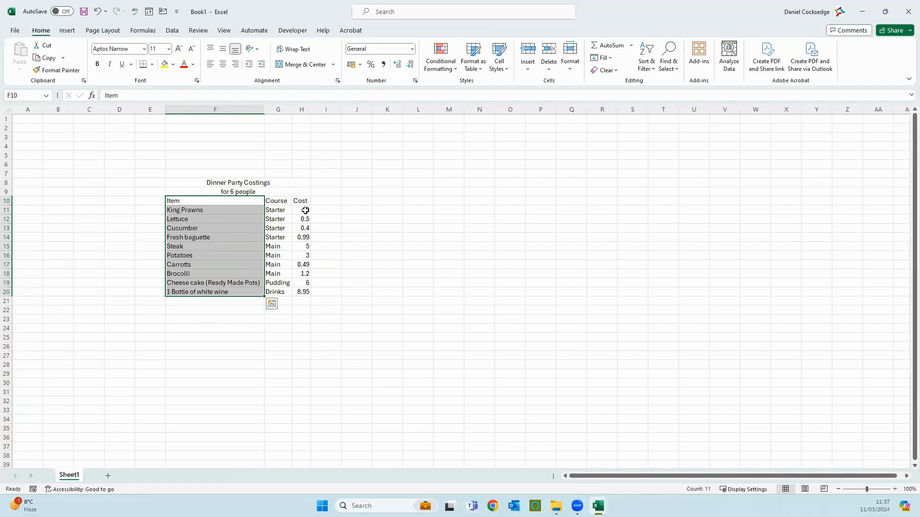
Format the costs in H11:H20 as Currency with a £ sign and two decimals
left_click_drag(306, 210, 305, 295)
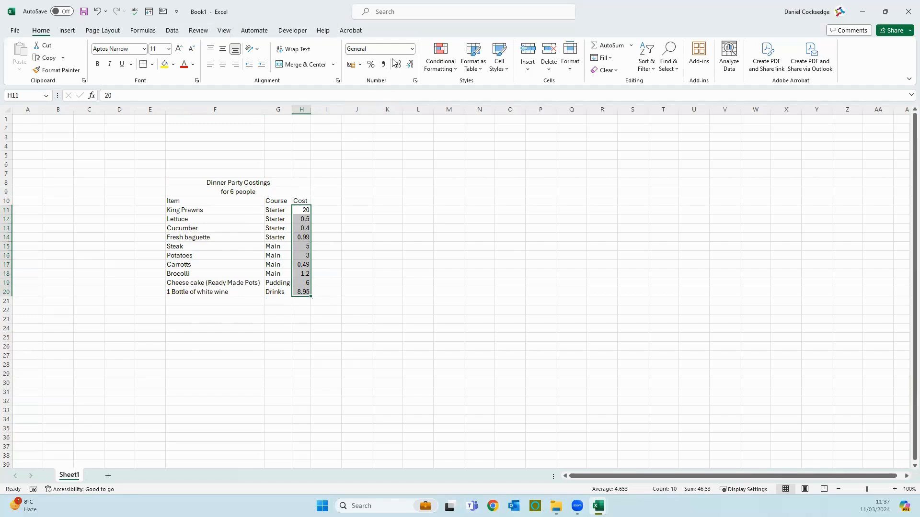
left_click(303, 209)
left_click_drag(303, 209, 309, 293)
left_click(360, 65)
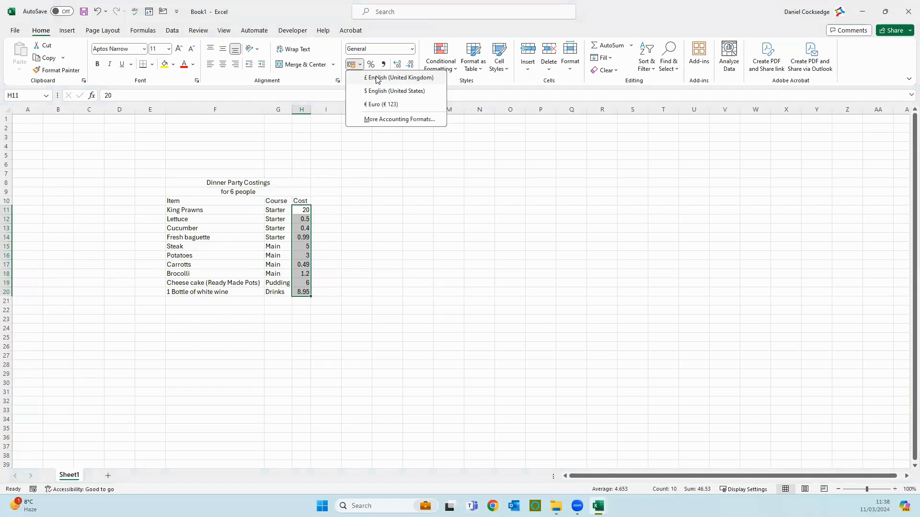
left_click(412, 49)
left_click(412, 49)
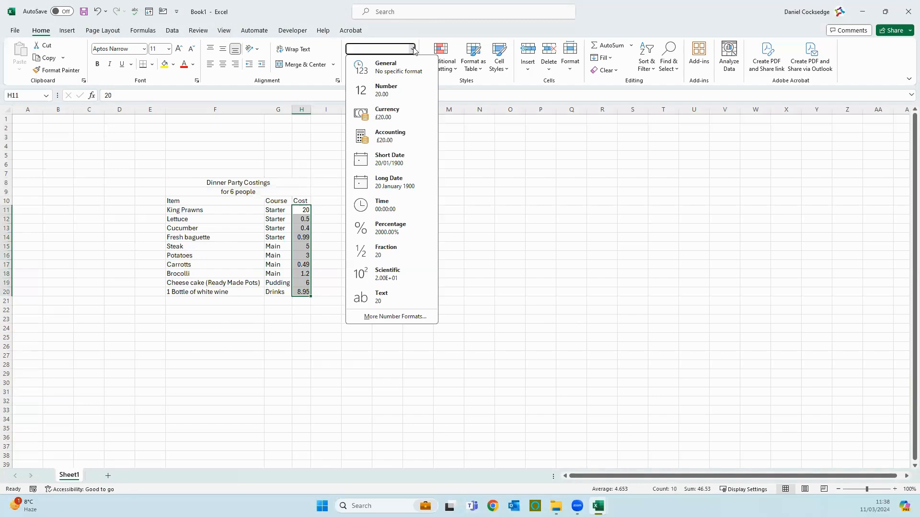
left_click(390, 118)
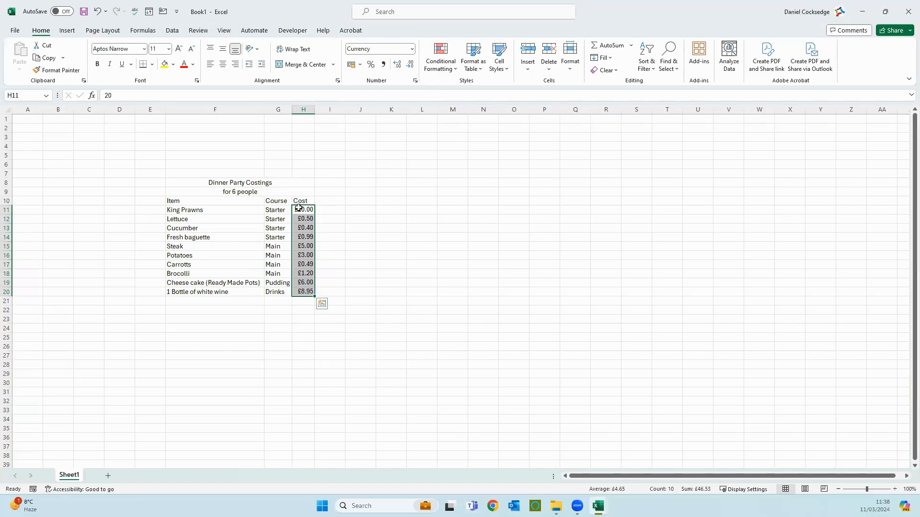
left_click(319, 203)
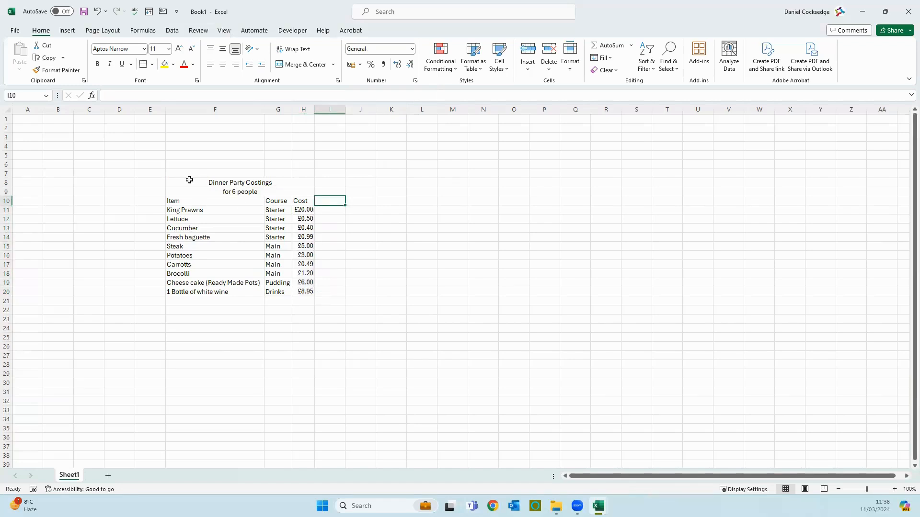
Select the costings range F8:H20 and bring up the Format as Table style gallery
left_click_drag(182, 182, 302, 292)
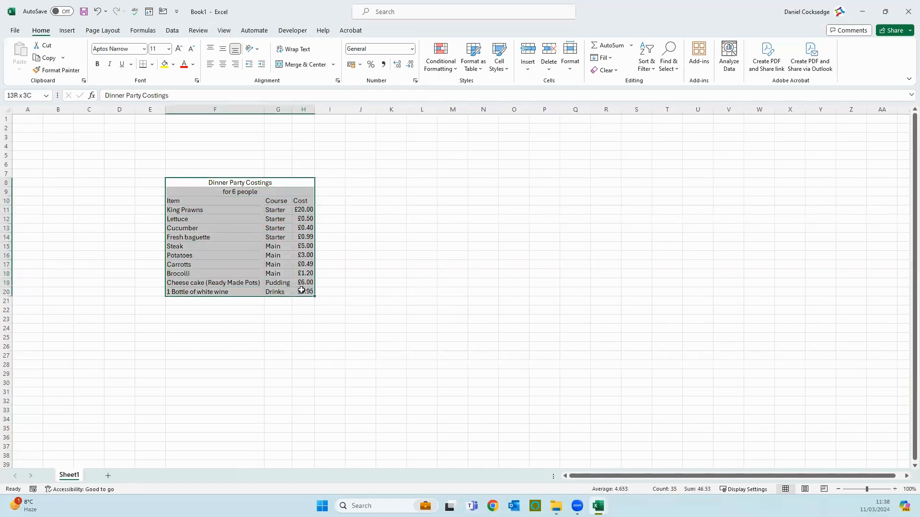
left_click(191, 182)
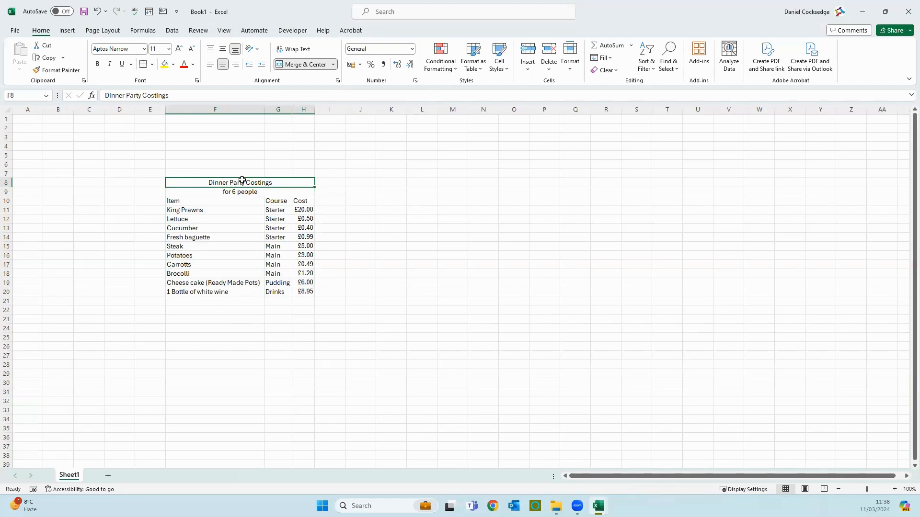
left_click_drag(240, 182, 261, 296)
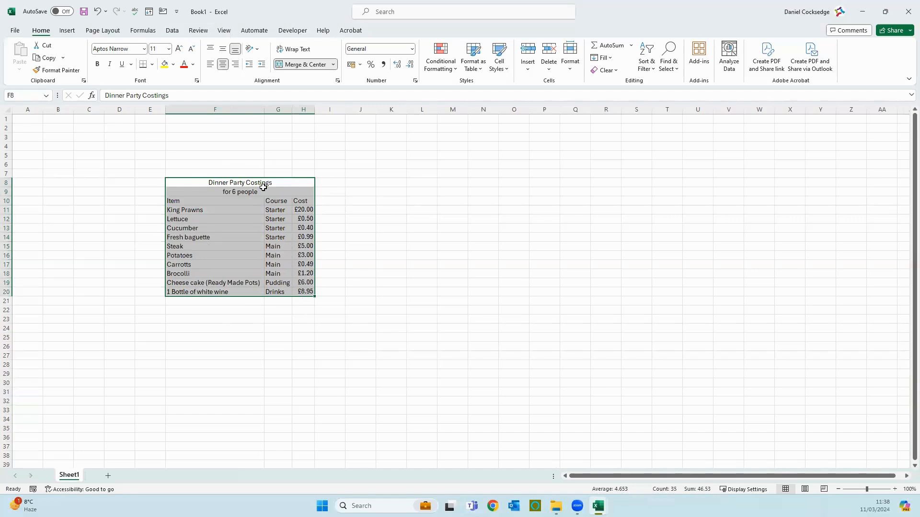
left_click(479, 70)
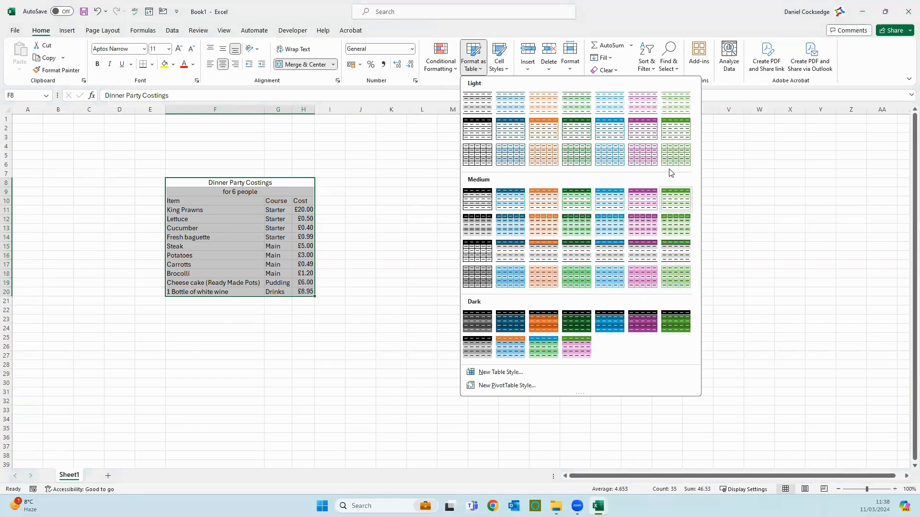
Apply a green Medium table style to F8:H20, treating the first row as headers
left_click(679, 220)
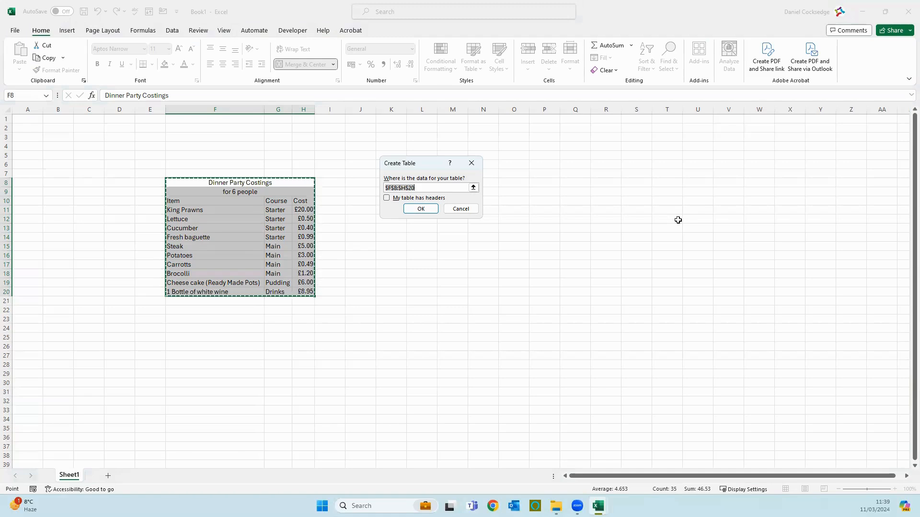
left_click(387, 198)
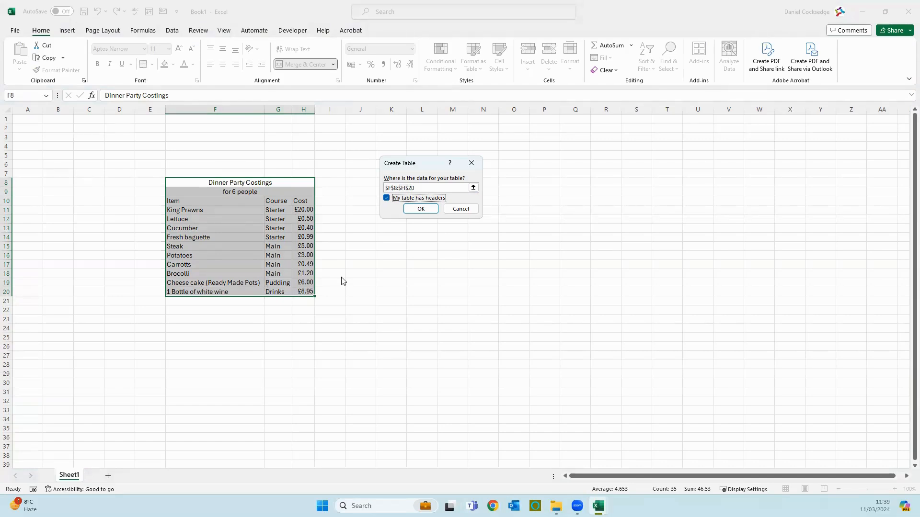
left_click(426, 210)
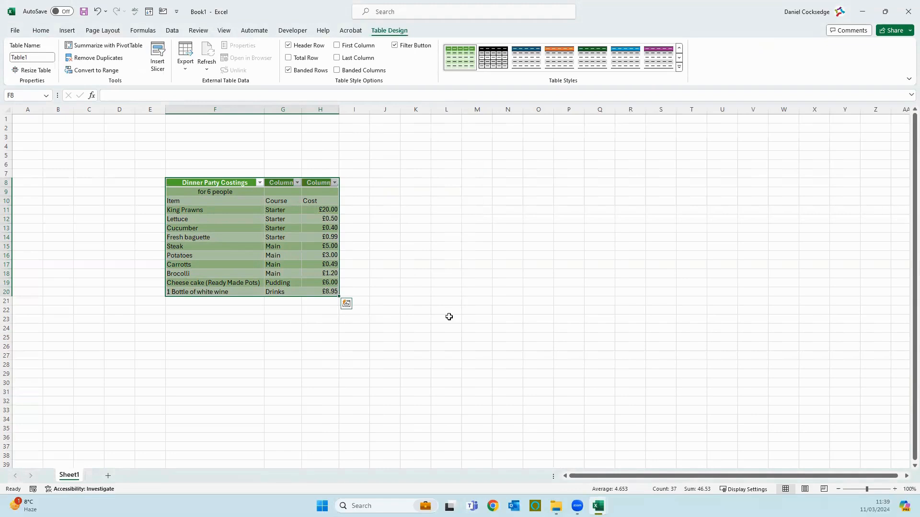
Undo the green table style and Table1 so the costings range returns to plain cells
left_click(449, 317)
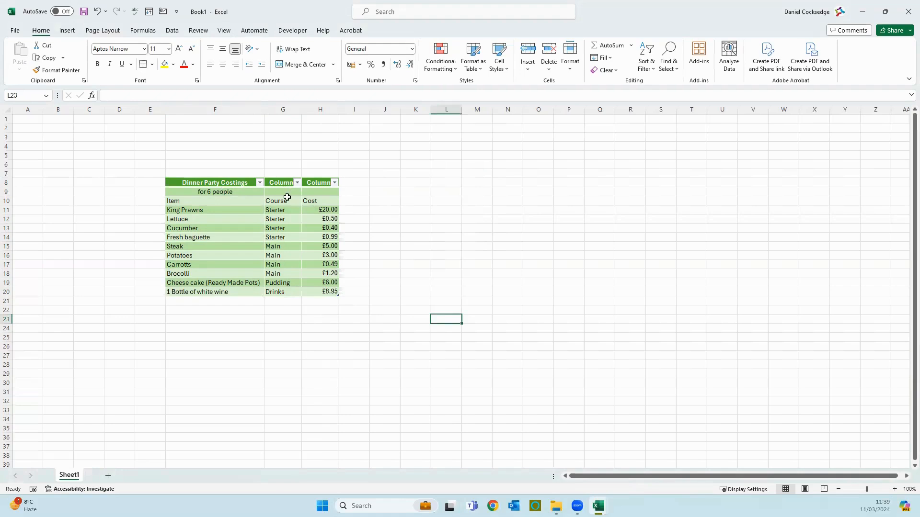
left_click(188, 202)
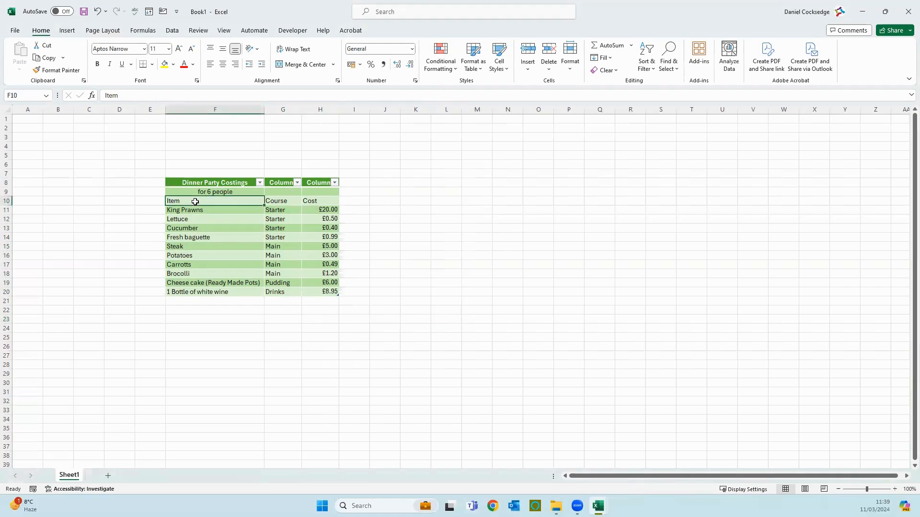
left_click(292, 210)
left_click_drag(319, 201, 236, 200)
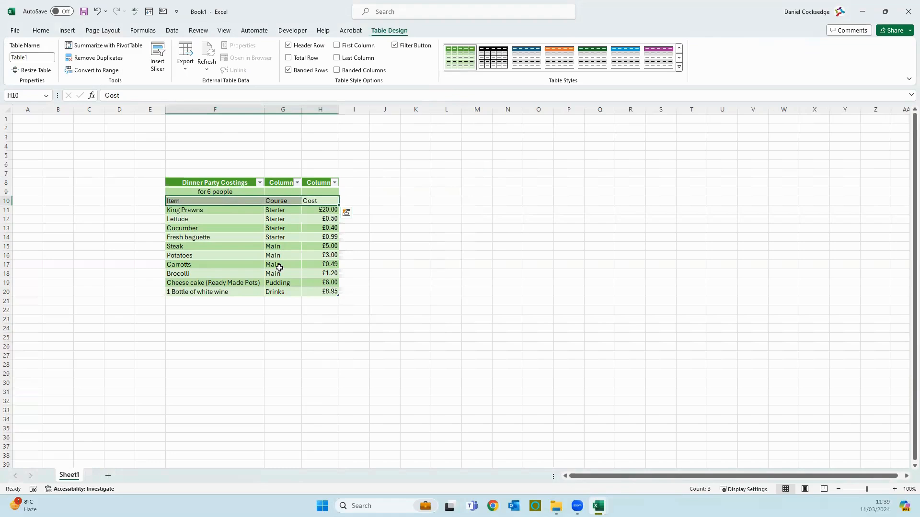
left_click(97, 13)
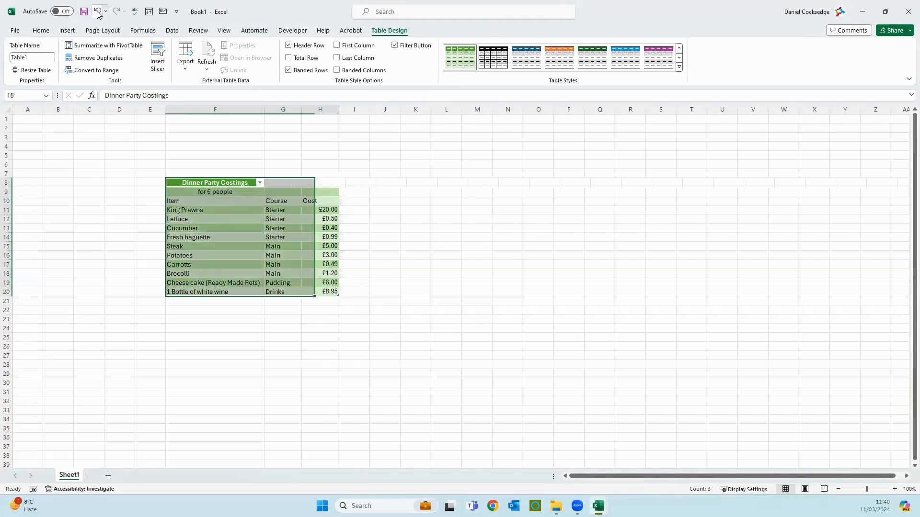
left_click(98, 13)
left_click(347, 260)
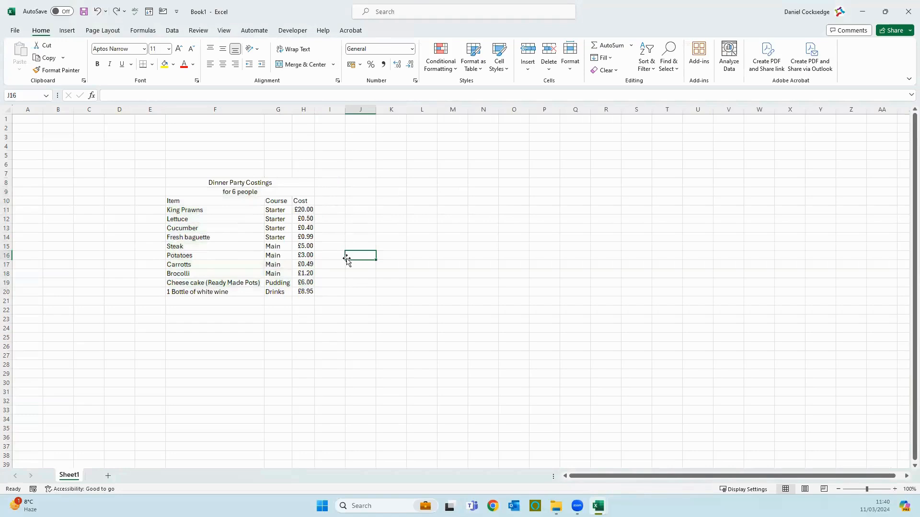
left_click_drag(186, 201, 306, 293)
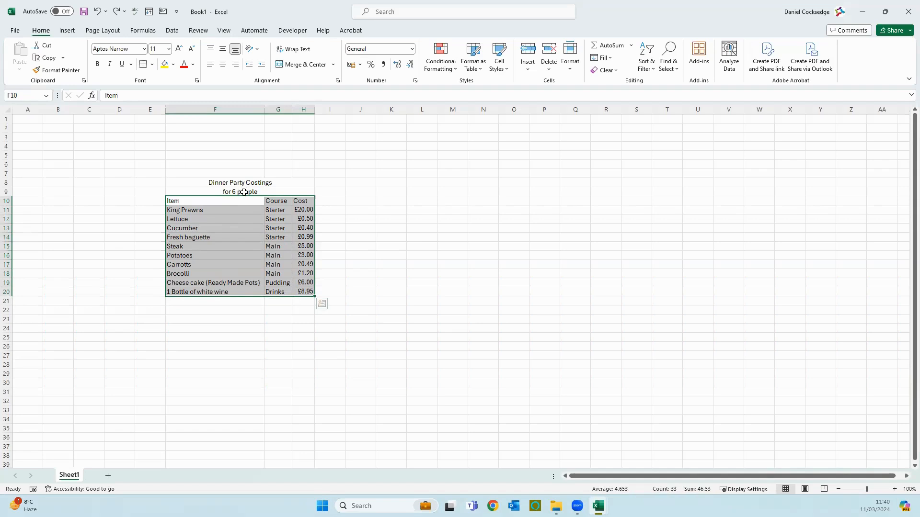
Format F10:H20 as a green Medium table with Item, Course and Cost as headers
left_click(475, 62)
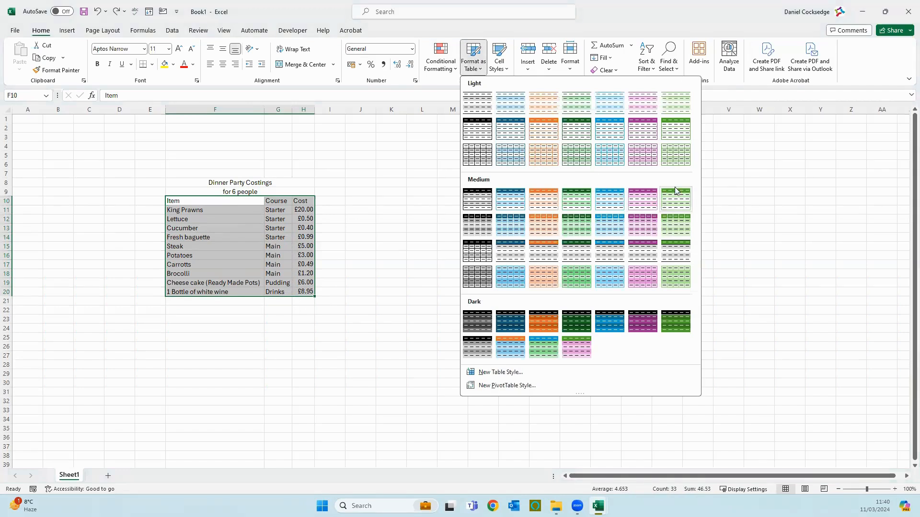
left_click(675, 222)
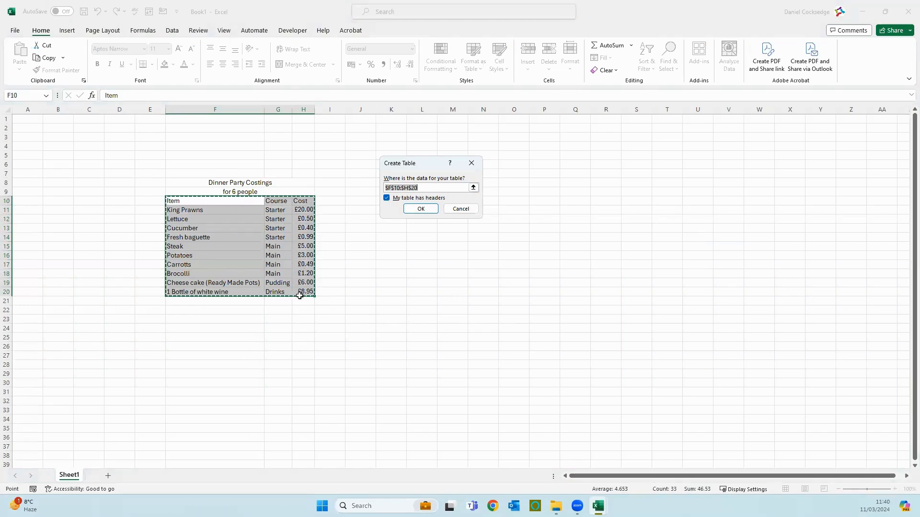
left_click(421, 210)
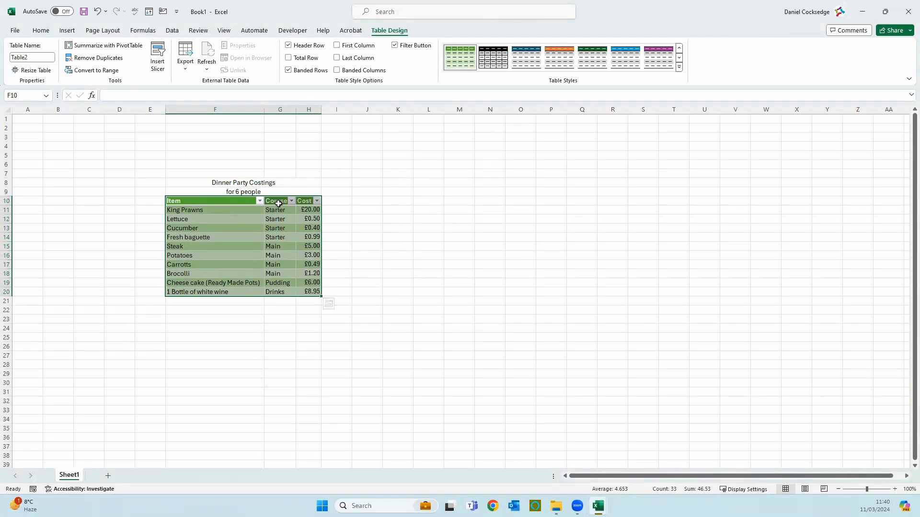
left_click(330, 228)
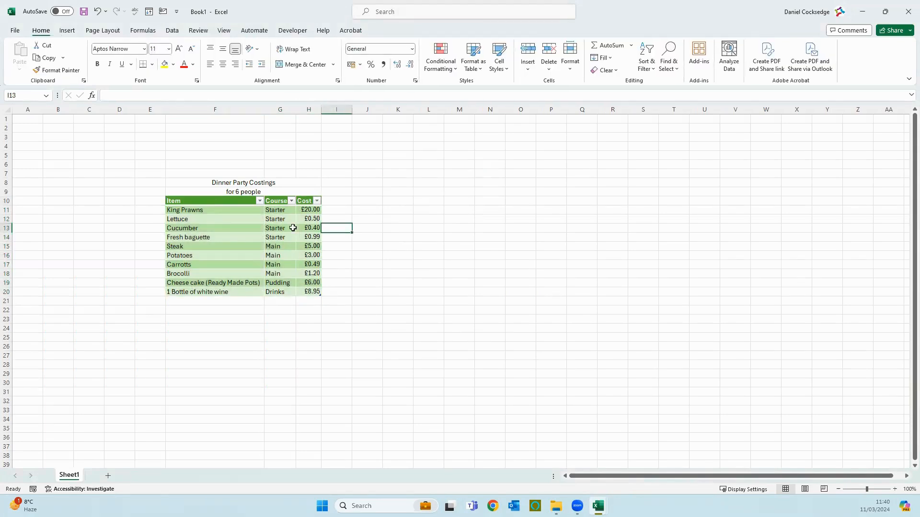
left_click(246, 183)
Give the merged title rows F8:H9 a dark green fill with white, bold, italic text
left_click_drag(246, 183, 245, 188)
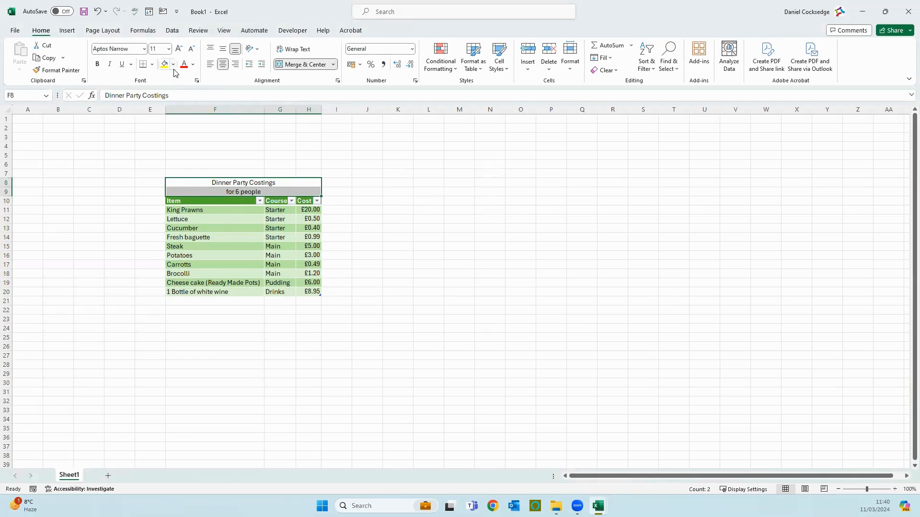
left_click(248, 169)
left_click_drag(249, 181, 248, 191)
left_click(174, 66)
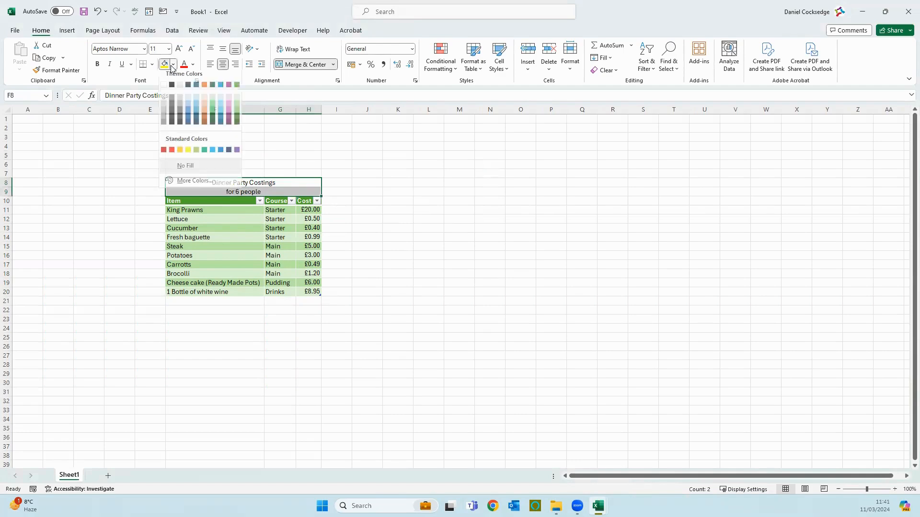
left_click(237, 114)
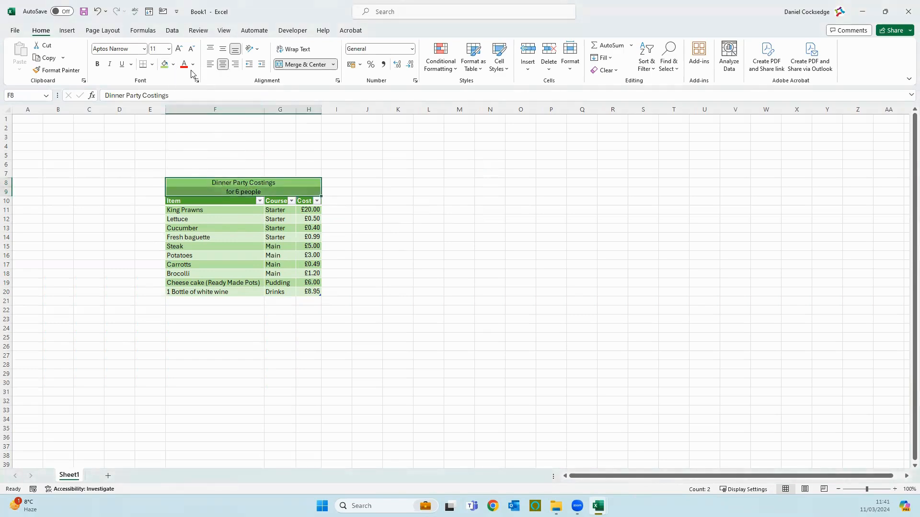
left_click(174, 64)
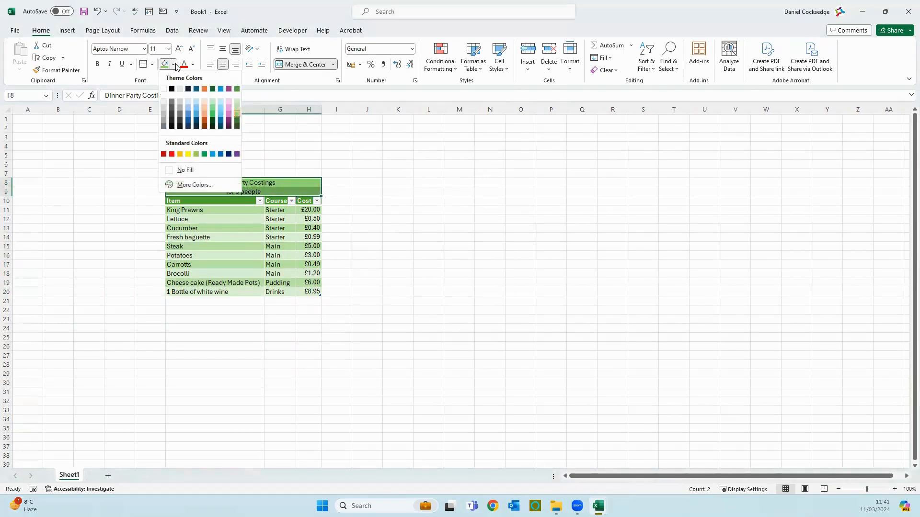
left_click(237, 120)
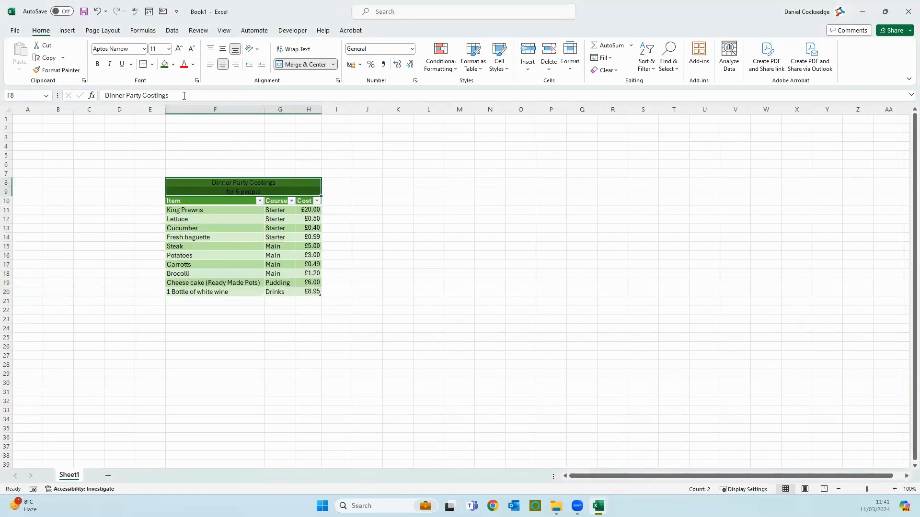
left_click(192, 65)
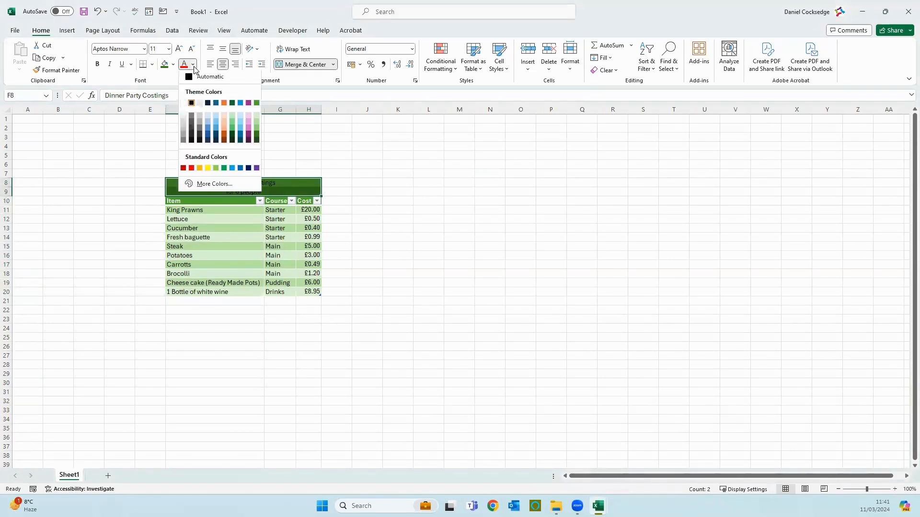
left_click(185, 104)
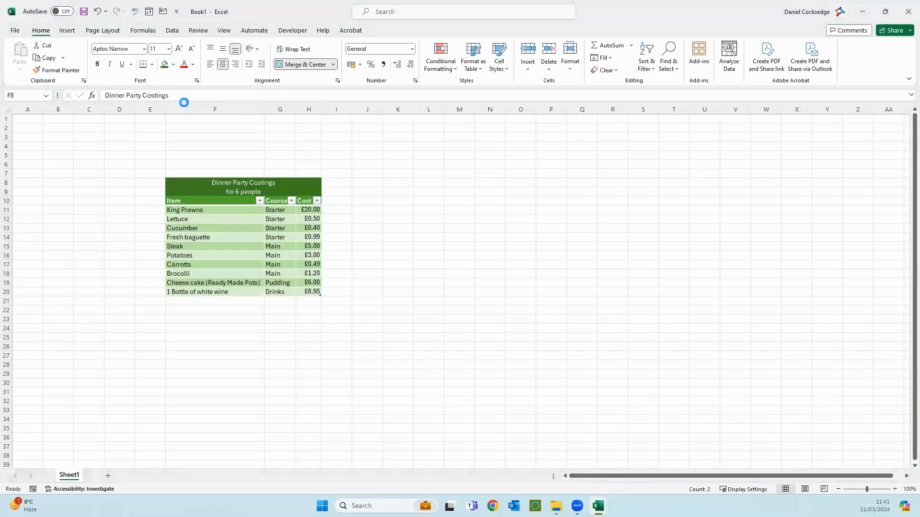
left_click(97, 64)
left_click(109, 64)
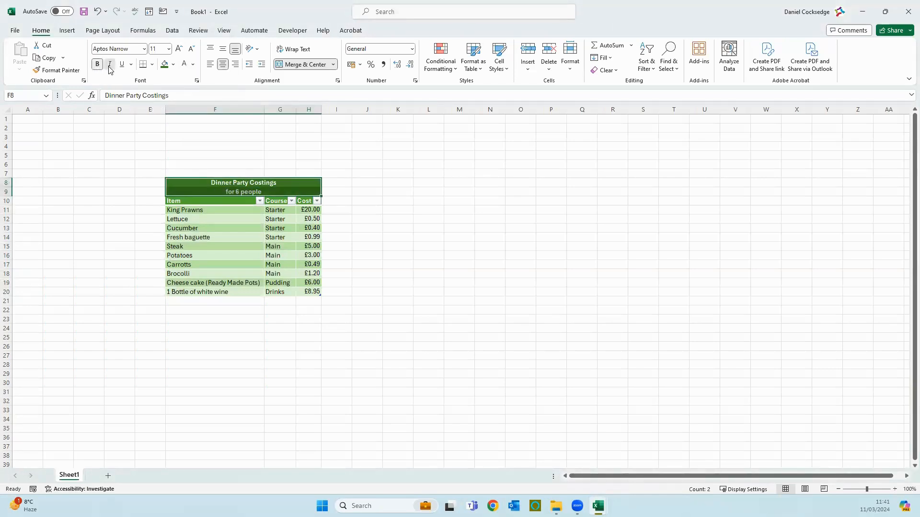
left_click(401, 158)
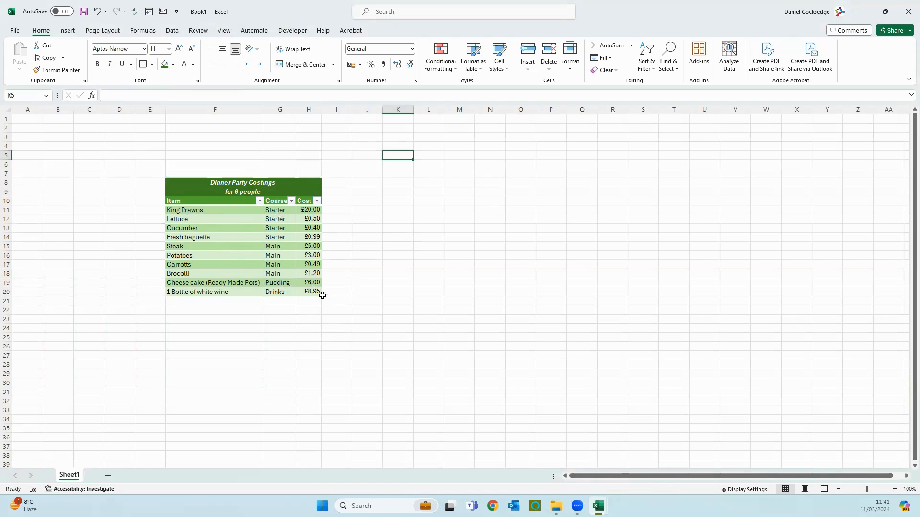
left_click_drag(337, 299, 639, 301)
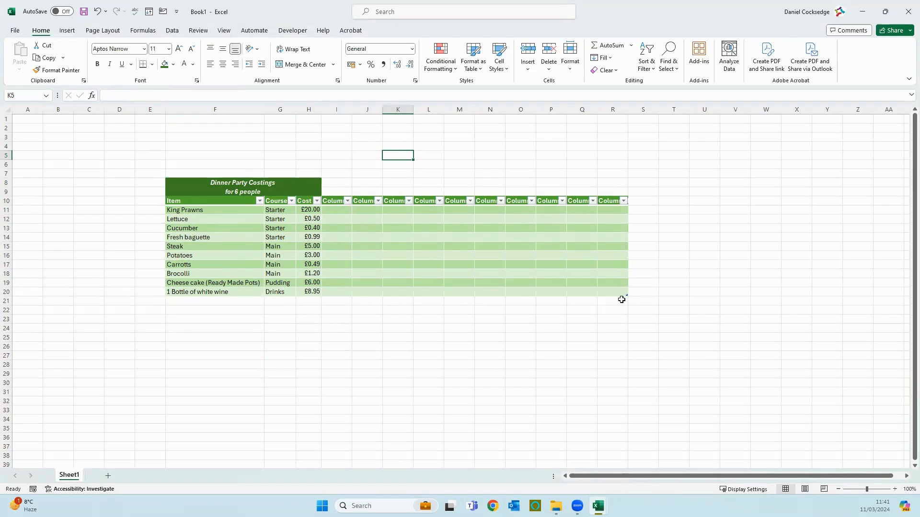
left_click_drag(627, 297, 320, 294)
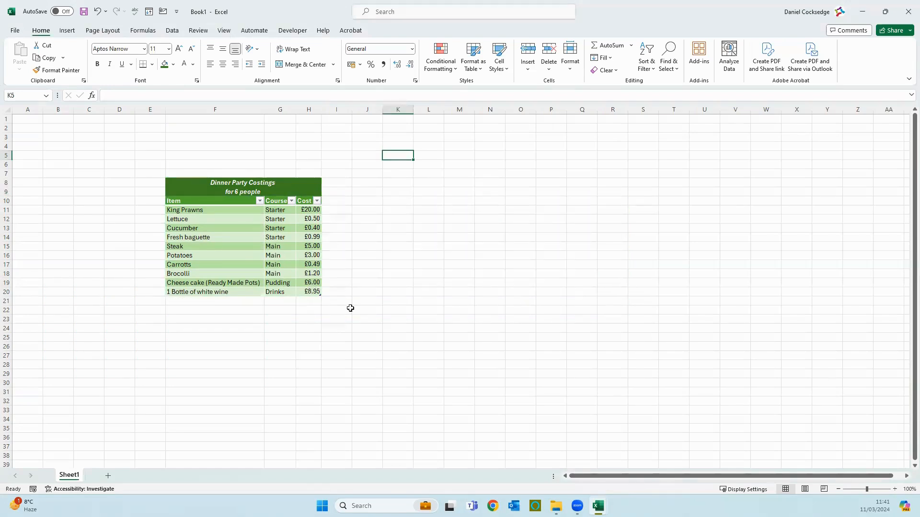
left_click(499, 317)
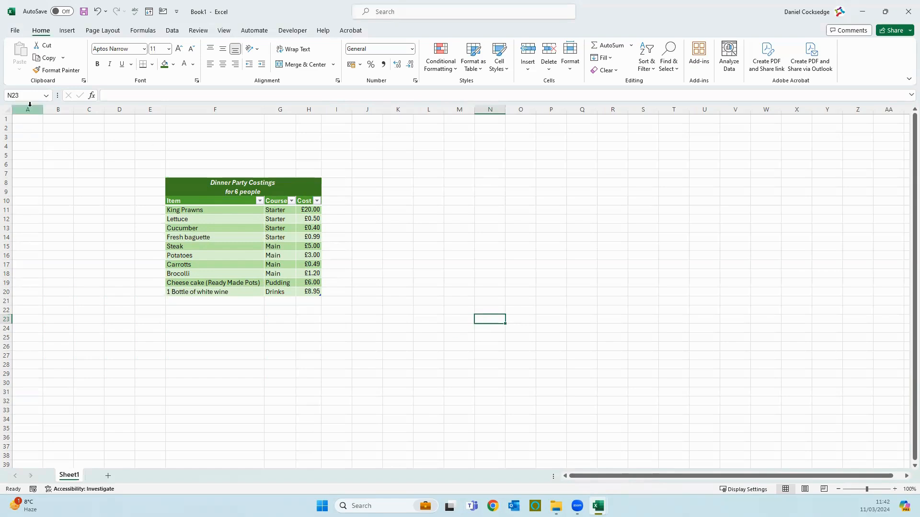
left_click_drag(29, 104, 127, 116)
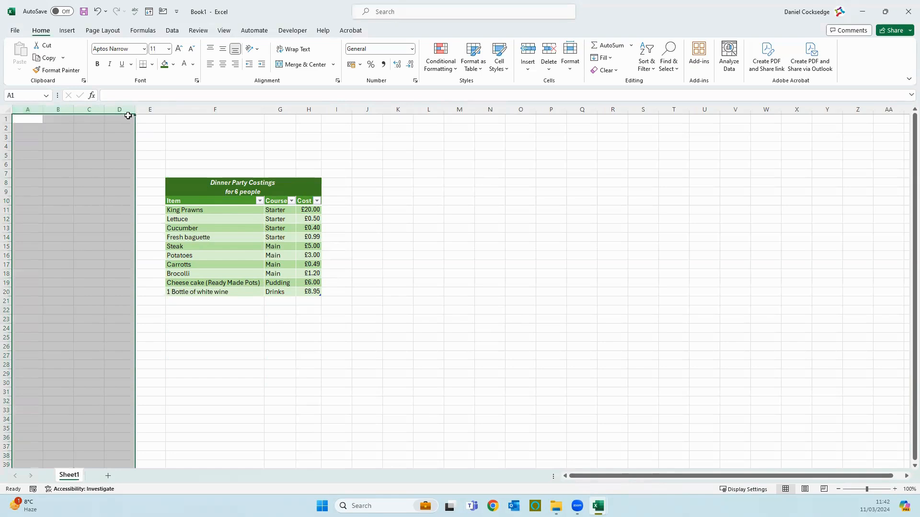
left_click(176, 164)
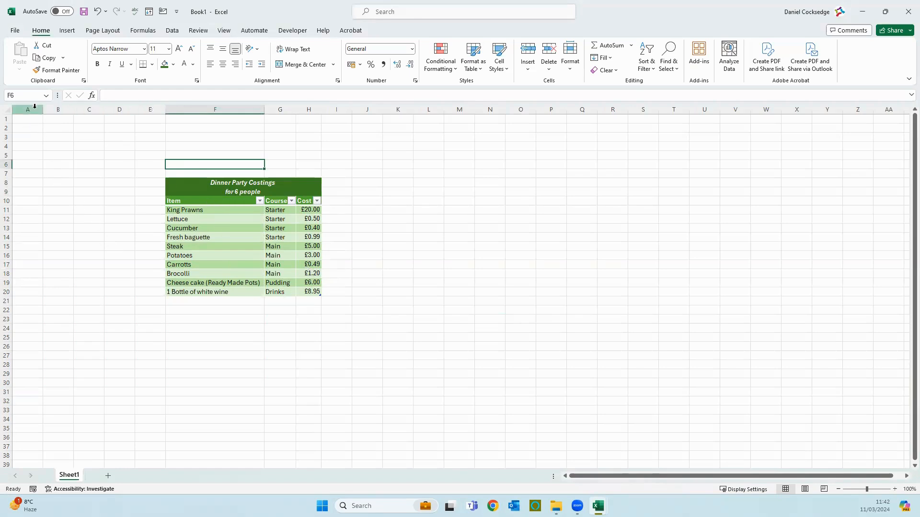
left_click_drag(31, 111, 118, 111)
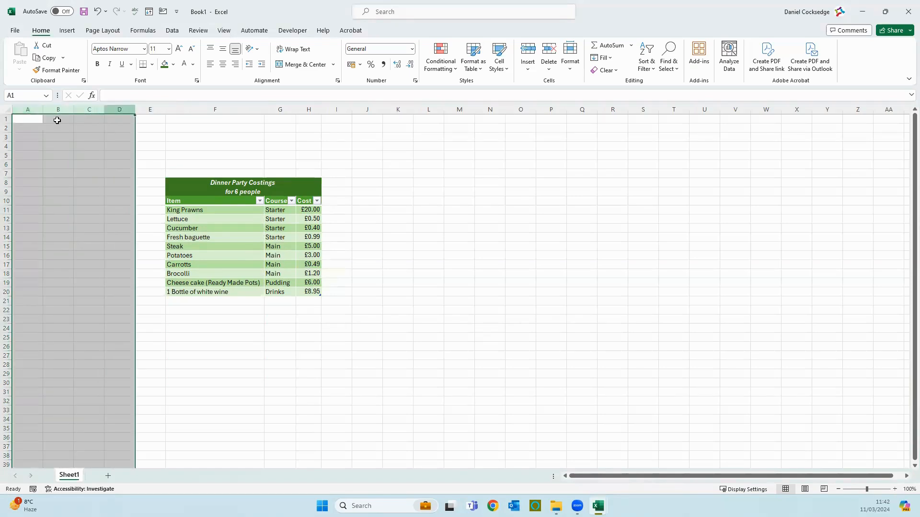
left_click(29, 110)
left_click_drag(30, 110, 115, 103)
right_click(113, 114)
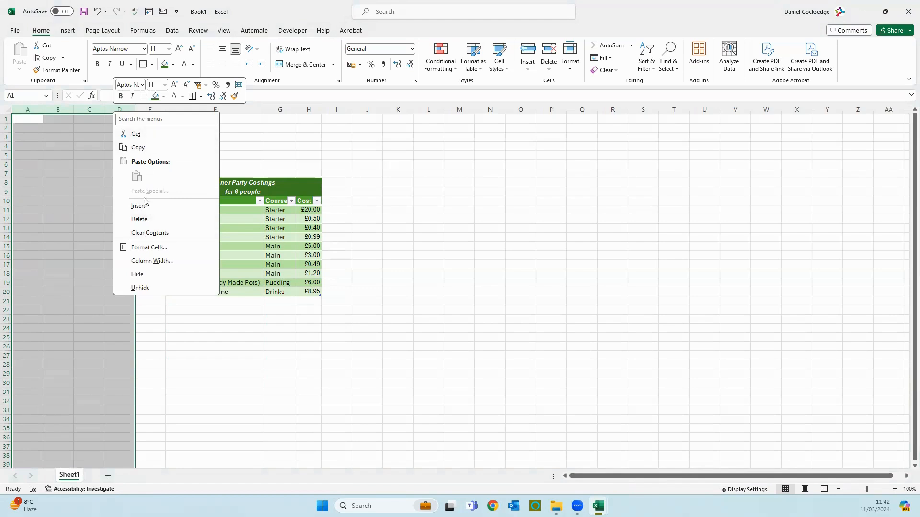
left_click(144, 223)
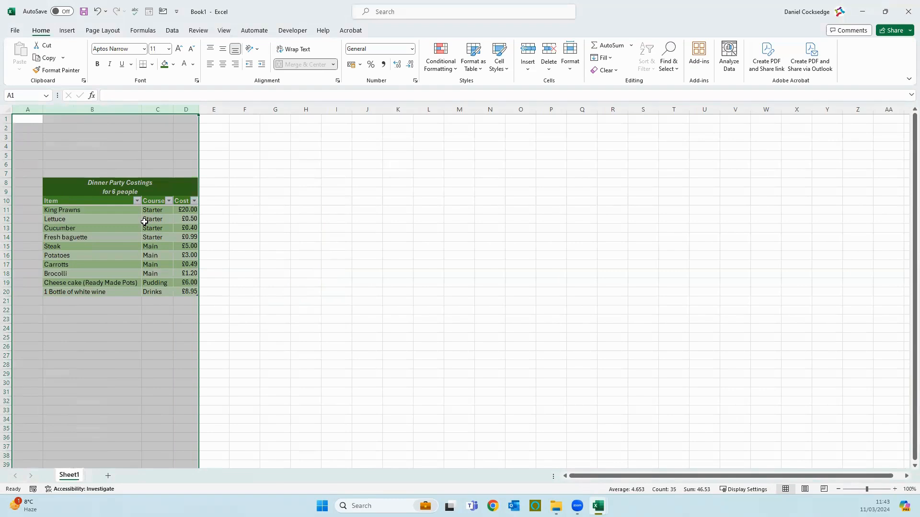
left_click(110, 335)
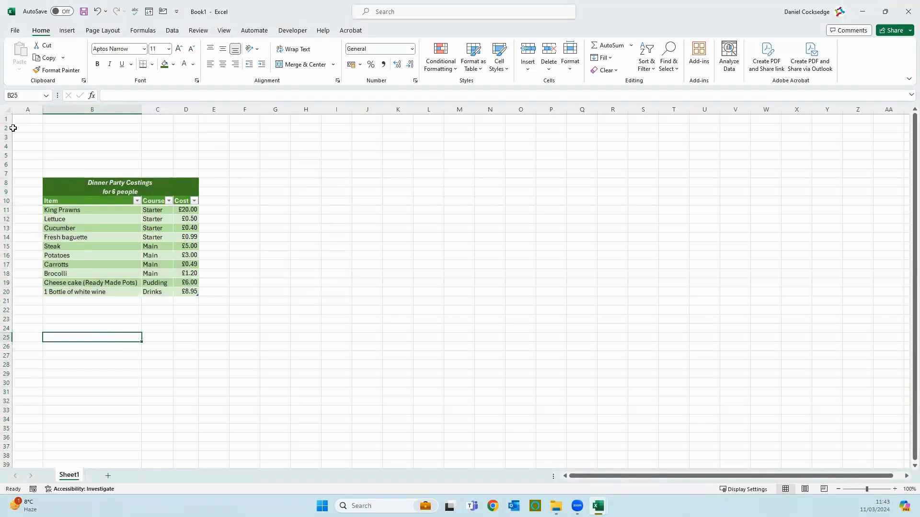
left_click_drag(7, 127, 5, 165)
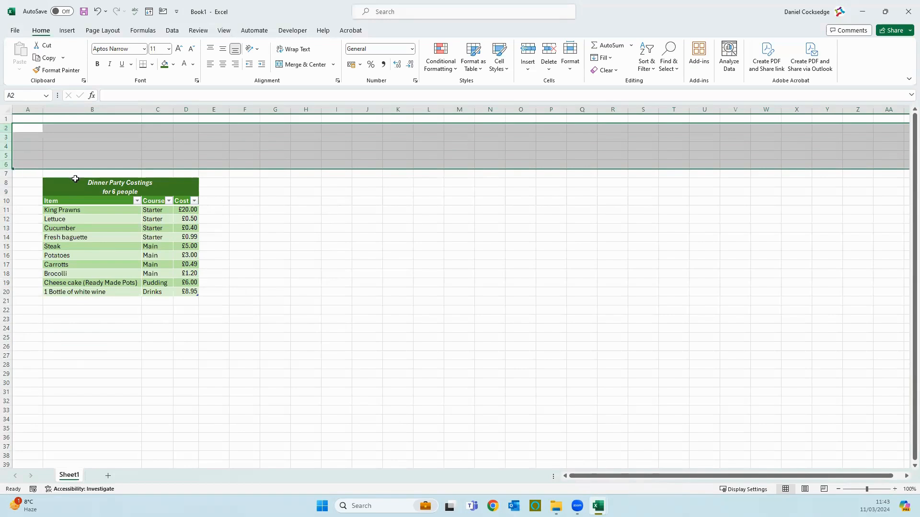
right_click(8, 165)
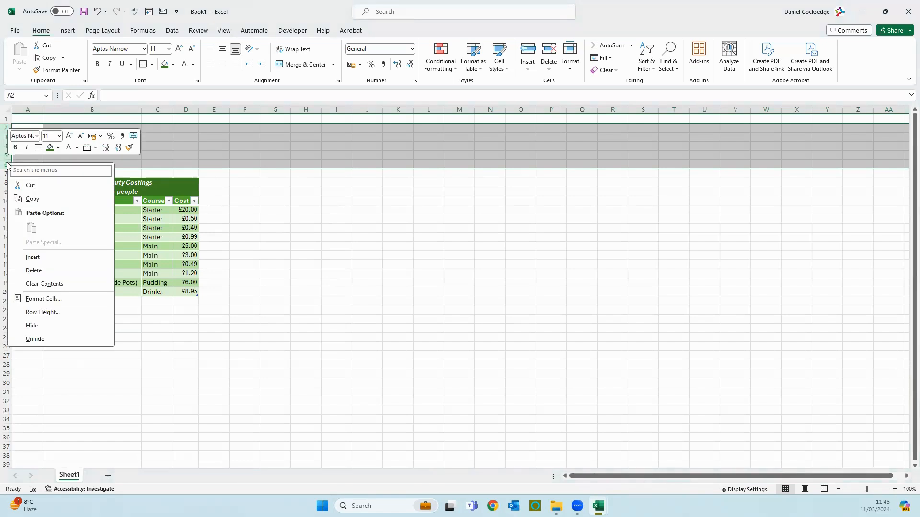
left_click(34, 271)
left_click(361, 248)
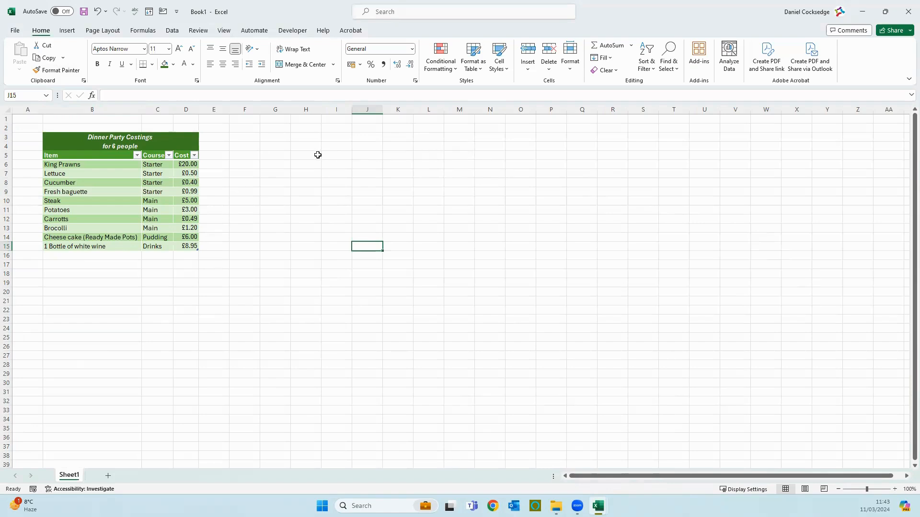
With F3 selected, open Stock Images via Insert > Pictures > Place over Cells
left_click(250, 139)
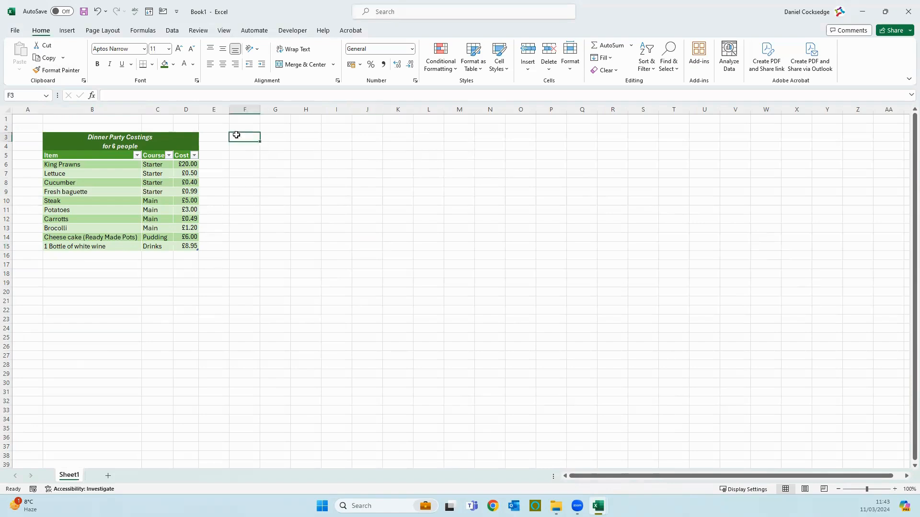
left_click(76, 33)
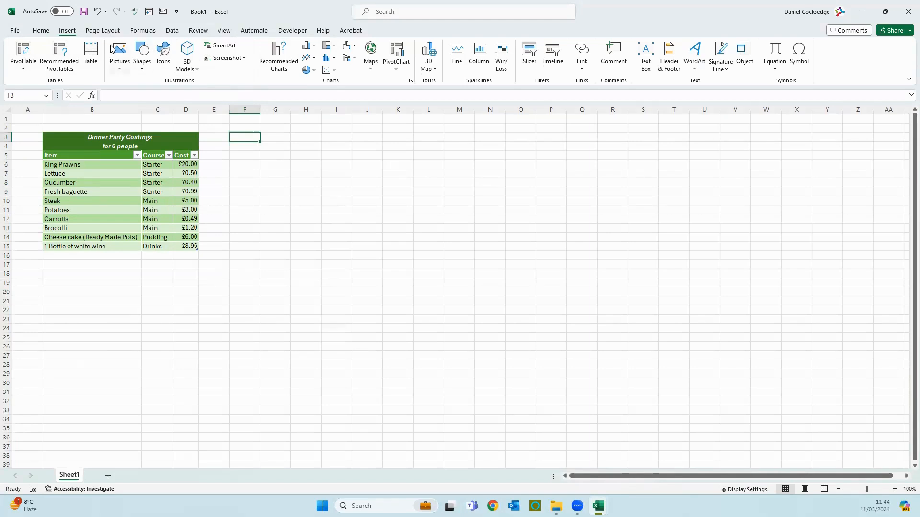
left_click(124, 67)
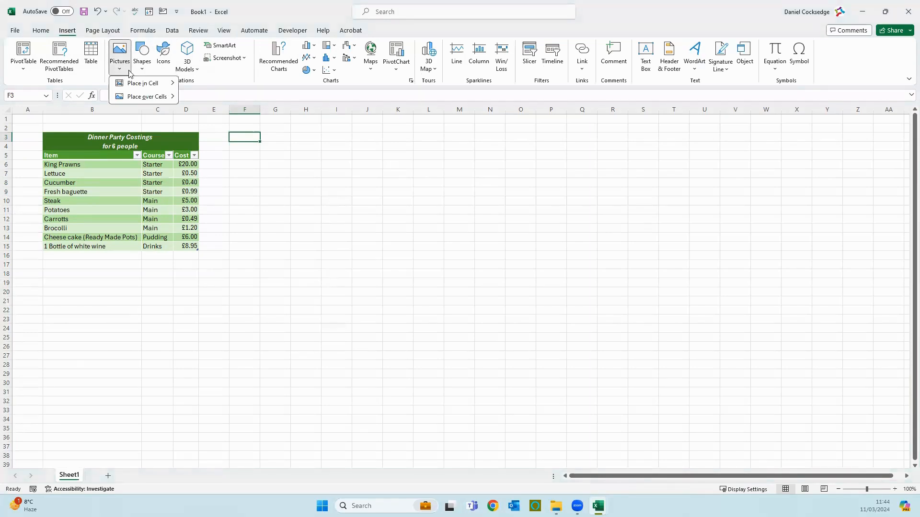
mouse_move(135, 84)
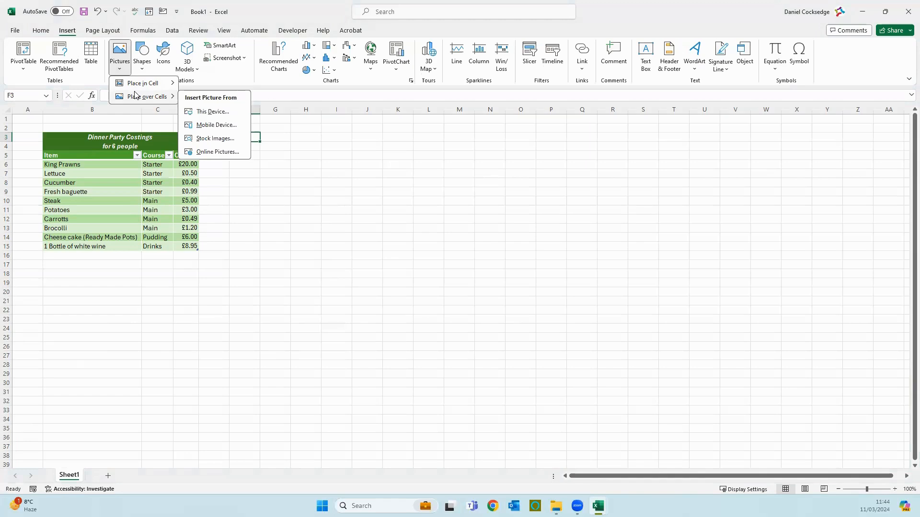
left_click(216, 140)
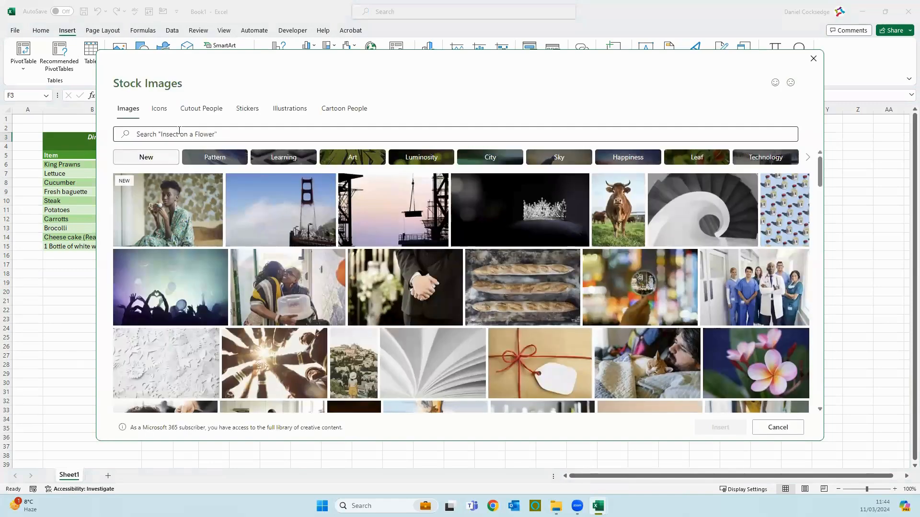
Search stock images for 'dinner party' and insert the photo of friends at a dinner table
left_click(179, 130)
type("dinner partty")
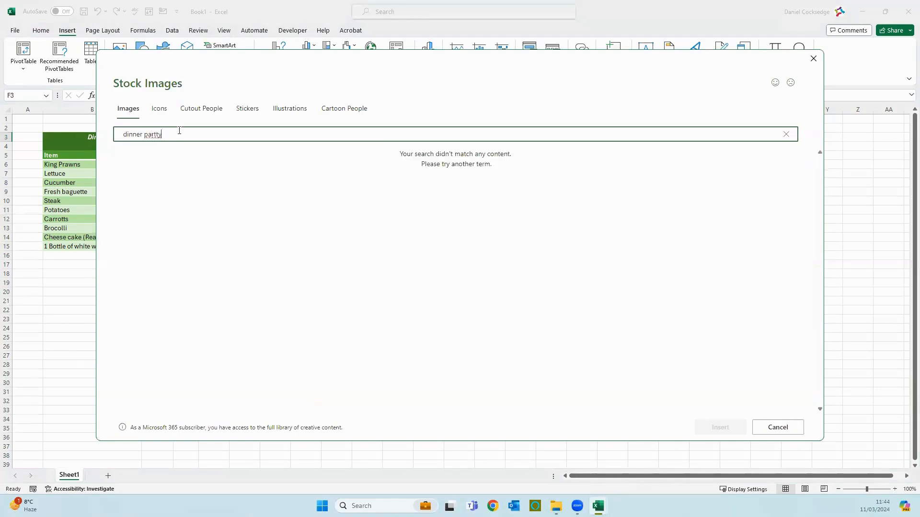
key("BackSpace")
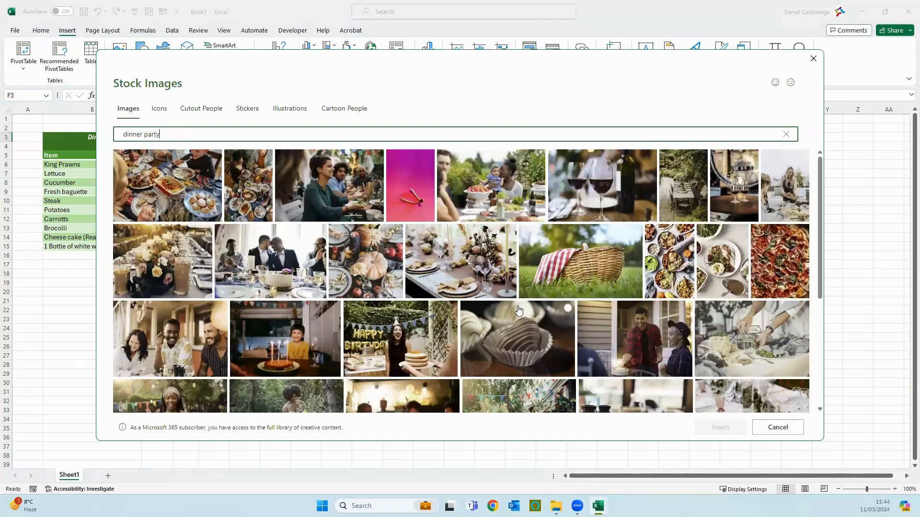
scroll(519, 309, "down", 1)
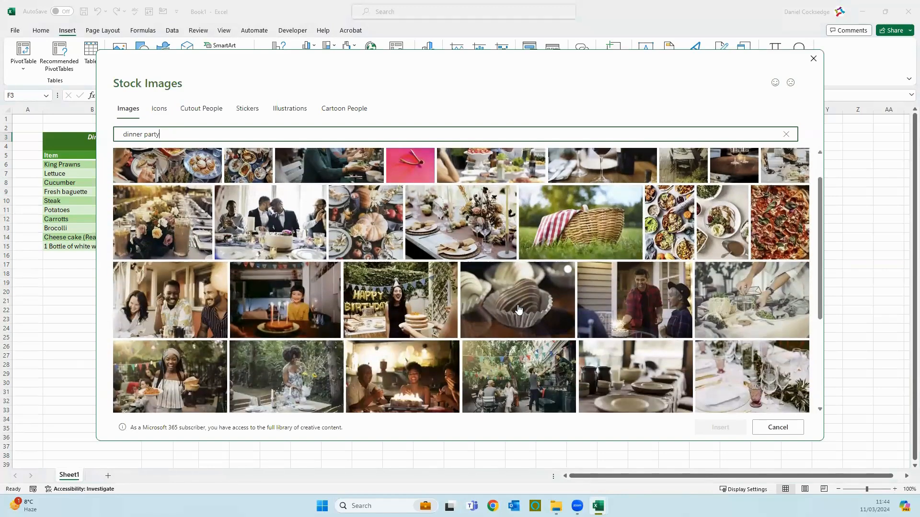
scroll(519, 309, "down", 4)
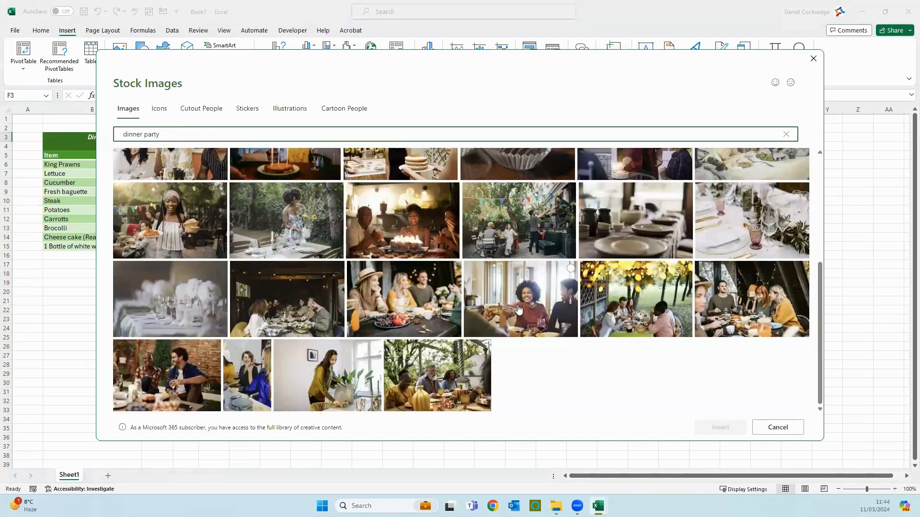
left_click(411, 302)
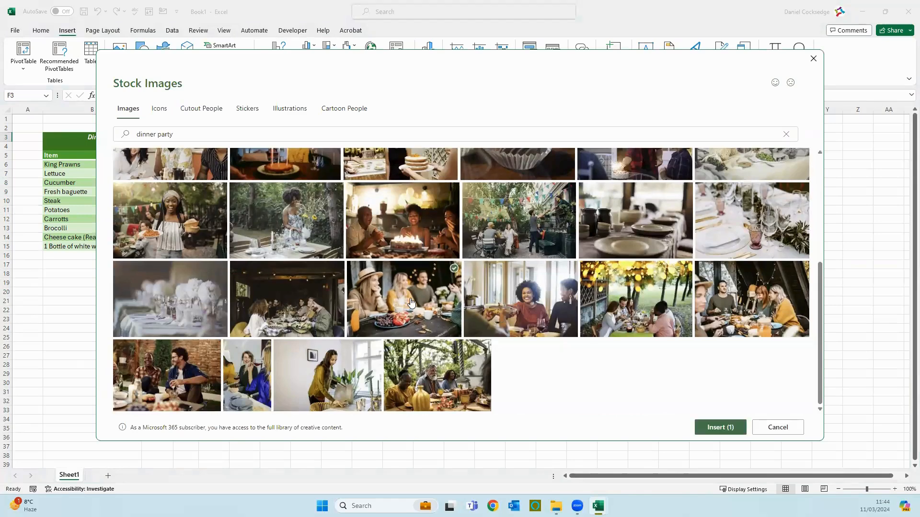
left_click(705, 427)
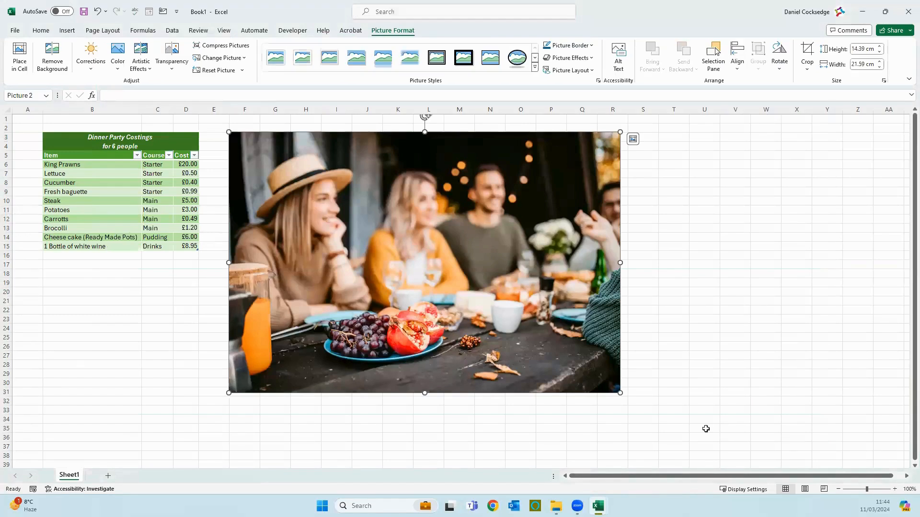
Move the dinner photo beside the table and shrink it to span rows 3 to 15
left_click_drag(337, 202, 316, 197)
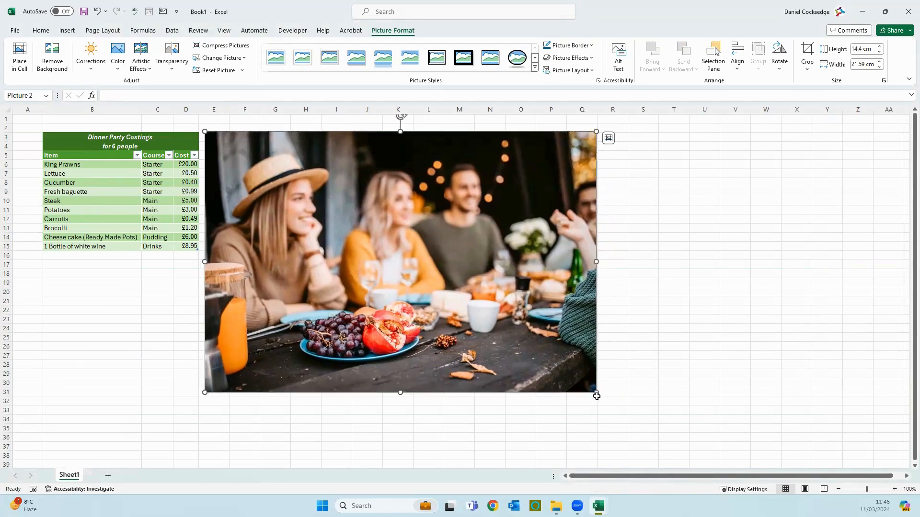
left_click_drag(597, 396, 540, 349)
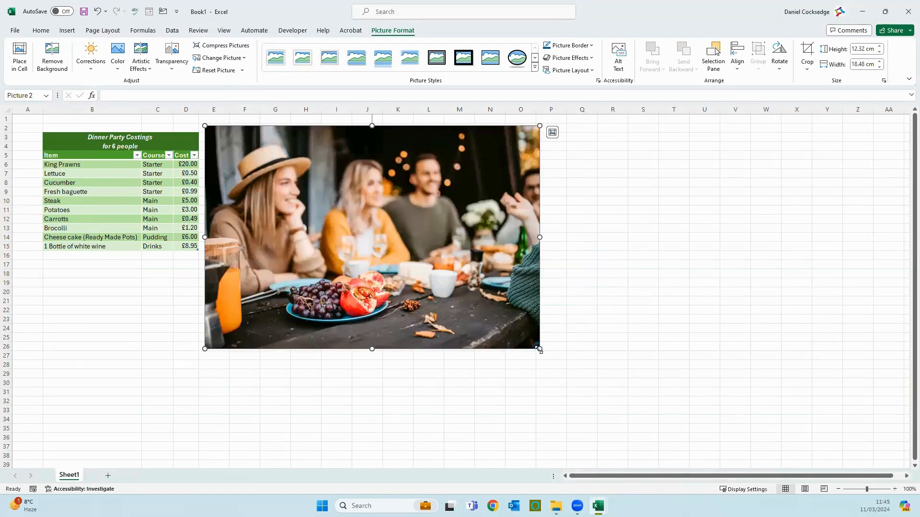
left_click_drag(539, 349, 392, 251)
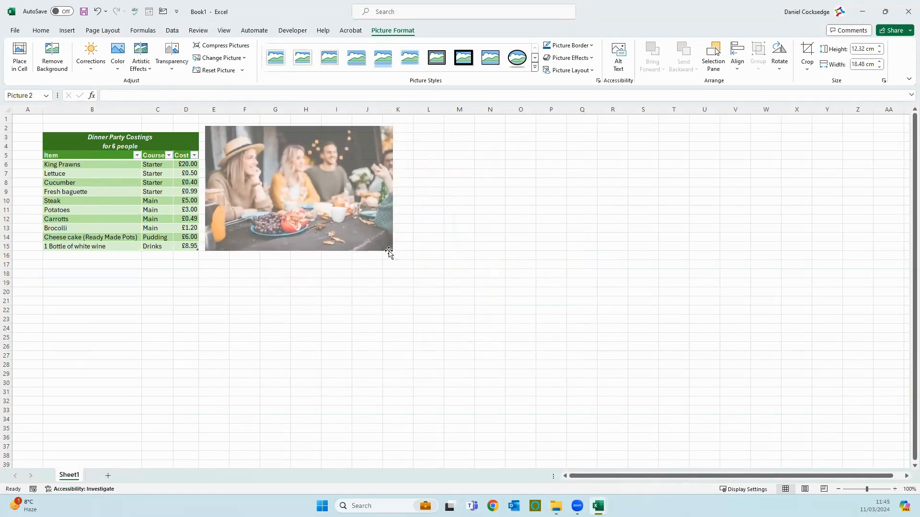
mouse_move(299, 253)
left_mouse_down()
mouse_move(304, 401)
mouse_move(313, 251)
left_mouse_up()
left_click_drag(392, 250, 358, 250)
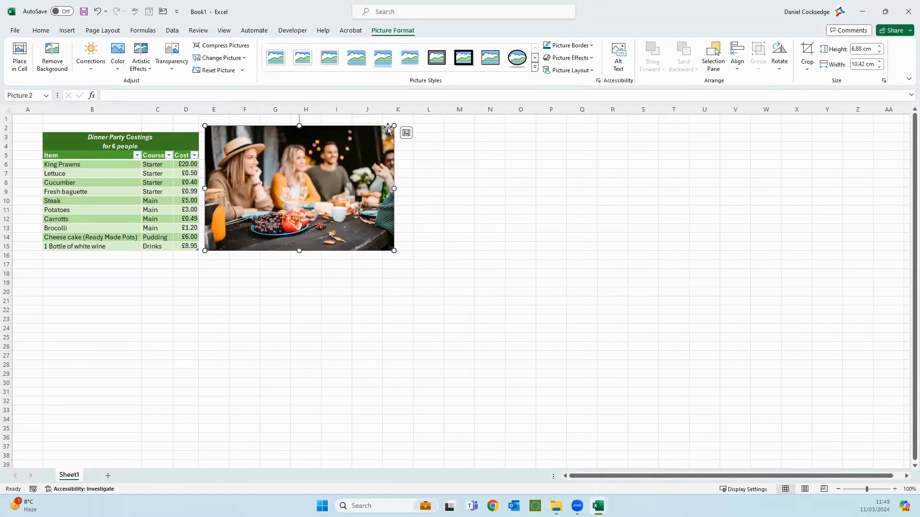
left_click_drag(394, 126, 382, 143)
left_click(542, 200)
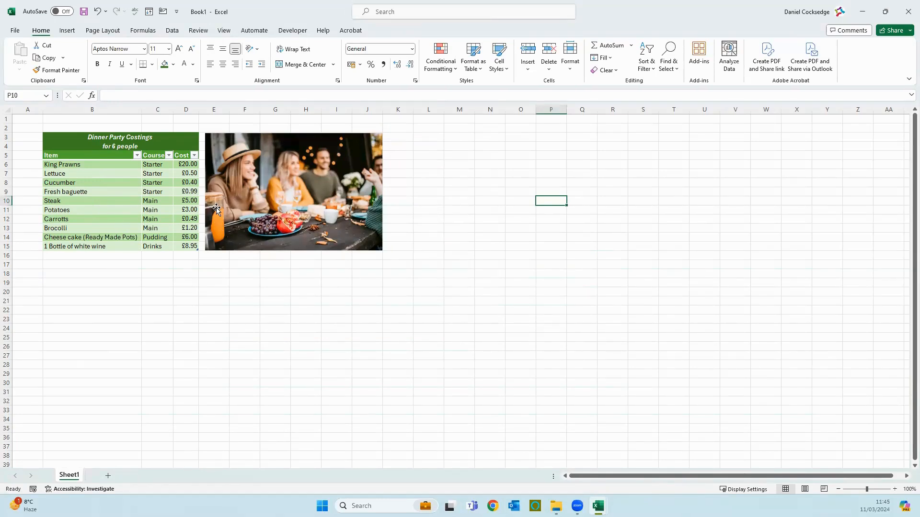
Chart the table's items and costs as a clustered bar chart titled Cost from Recommended Charts
left_click(74, 31)
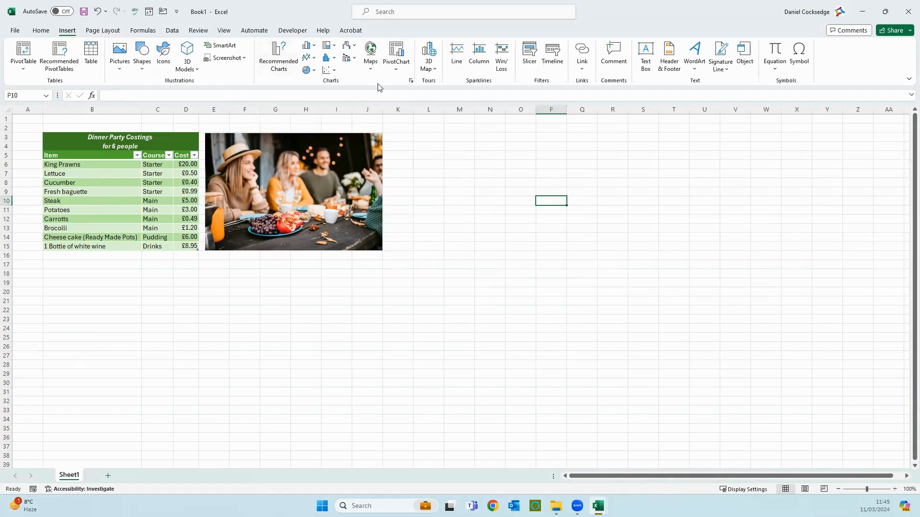
left_click(149, 302)
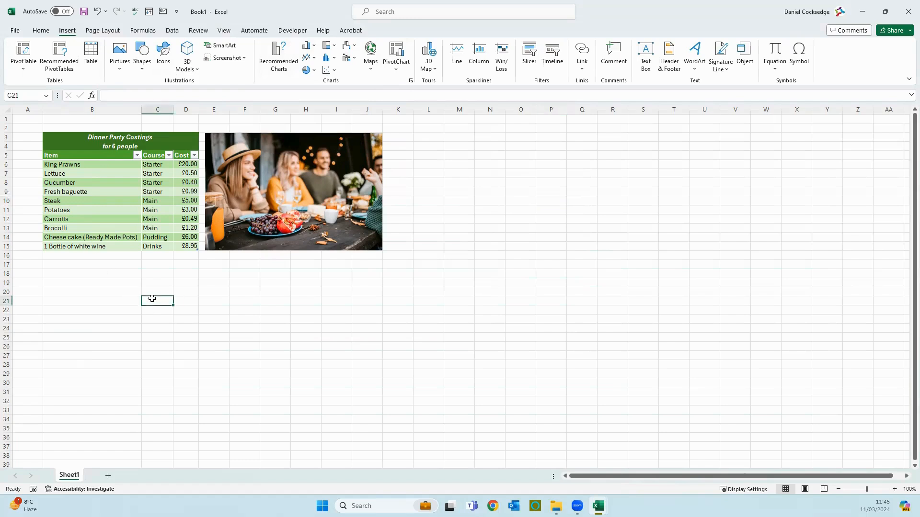
left_click(50, 155)
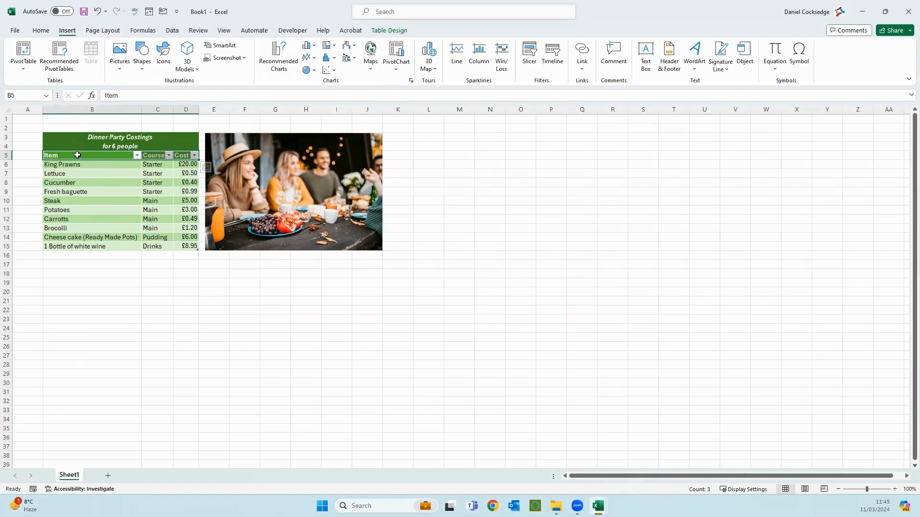
left_click_drag(76, 154, 192, 250)
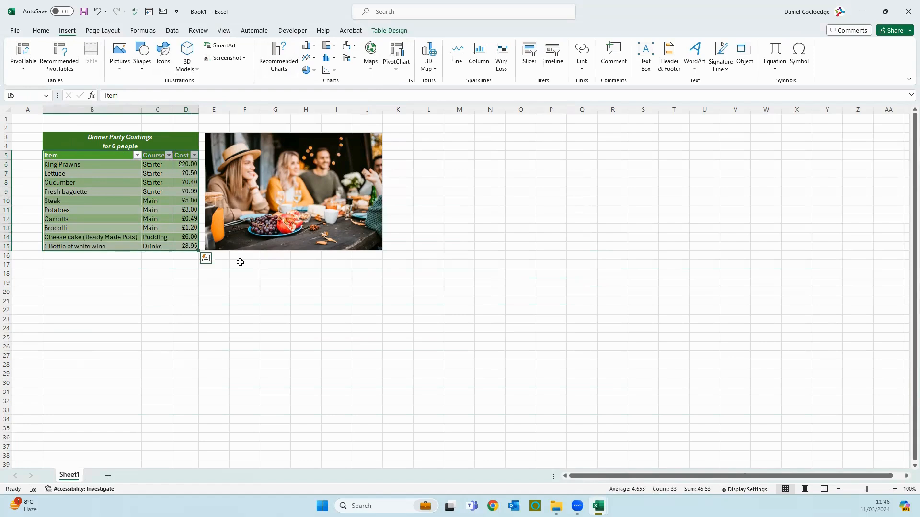
left_click(281, 63)
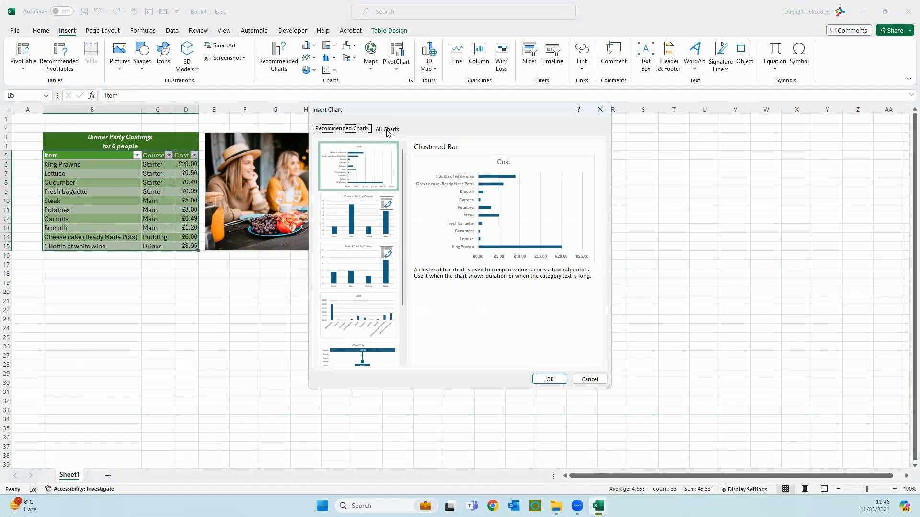
left_click(368, 164)
left_click(550, 379)
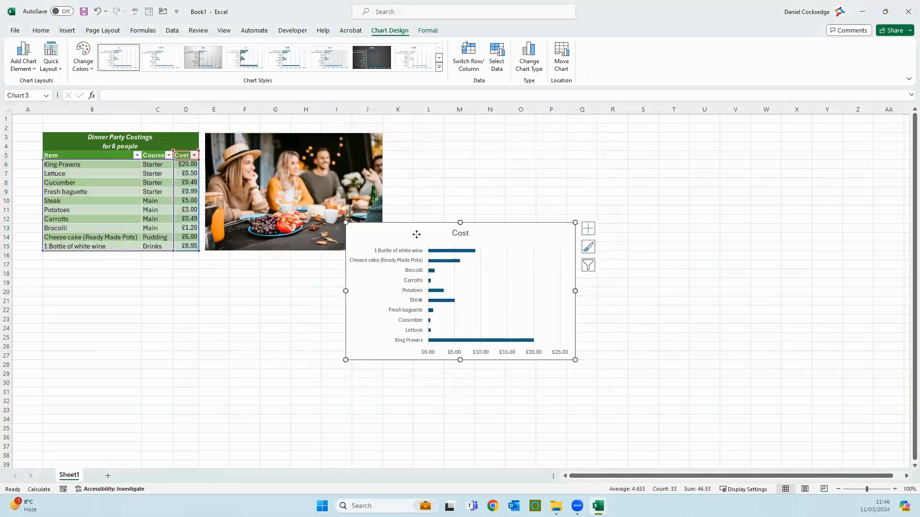
Move the Cost chart below the table and enlarge it to span rows 17 to 33
left_click_drag(417, 232, 208, 313)
left_click(231, 272)
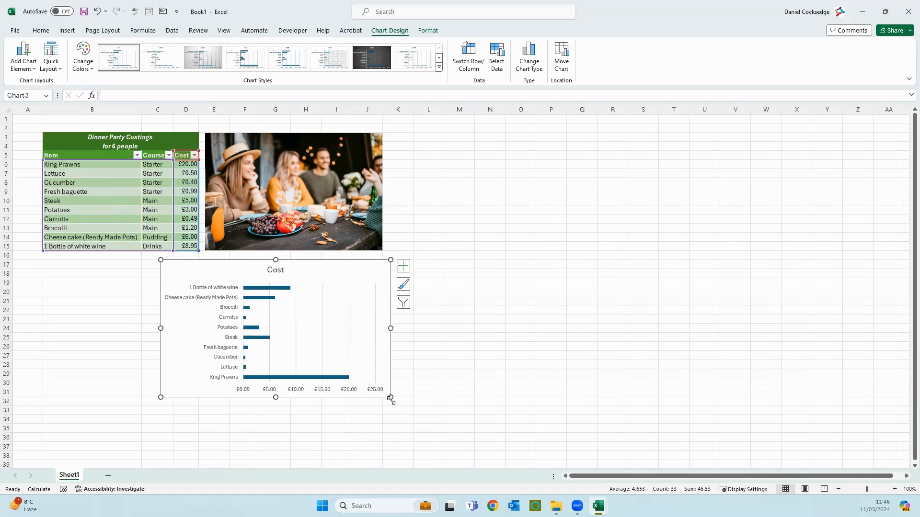
left_click_drag(391, 398, 504, 427)
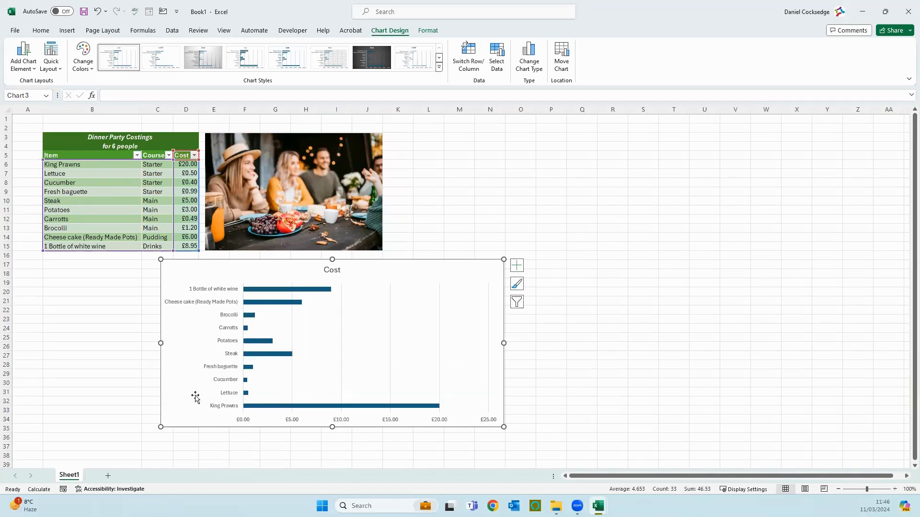
left_click(185, 183)
left_click(188, 164)
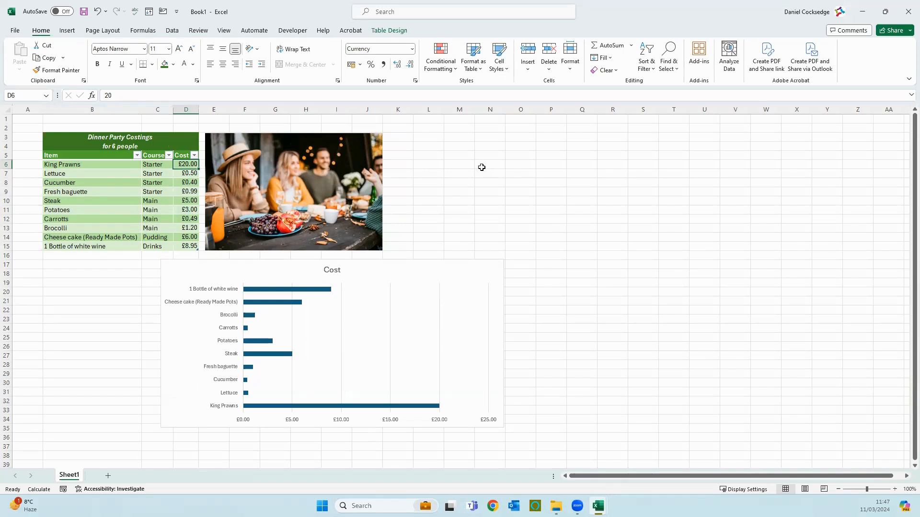
Change the King Prawns cost in D6 to 10.00 and shift the chart left under column B
type("10")
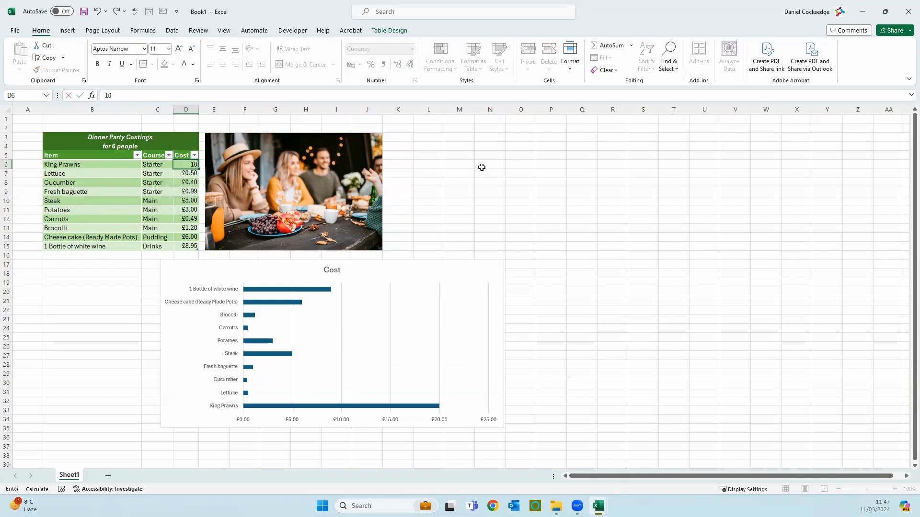
type(".00")
key("Return")
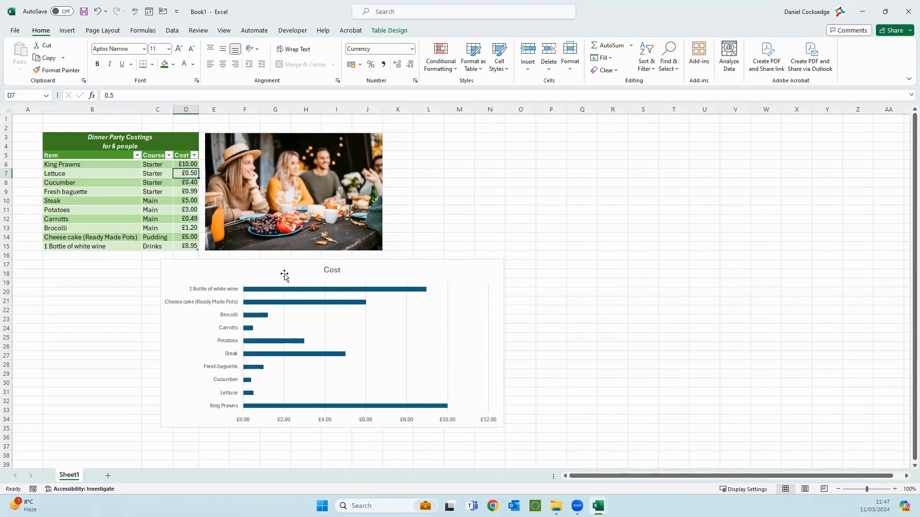
left_click_drag(282, 273, 164, 274)
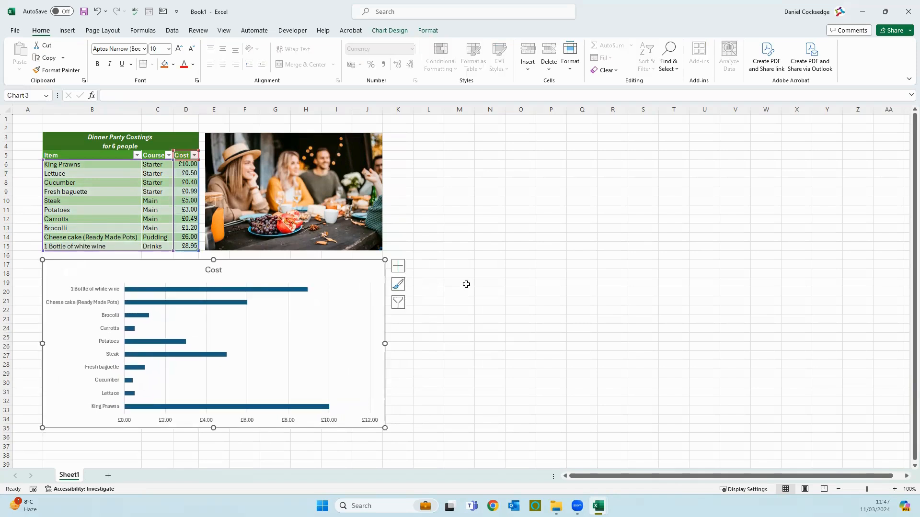
left_click(66, 31)
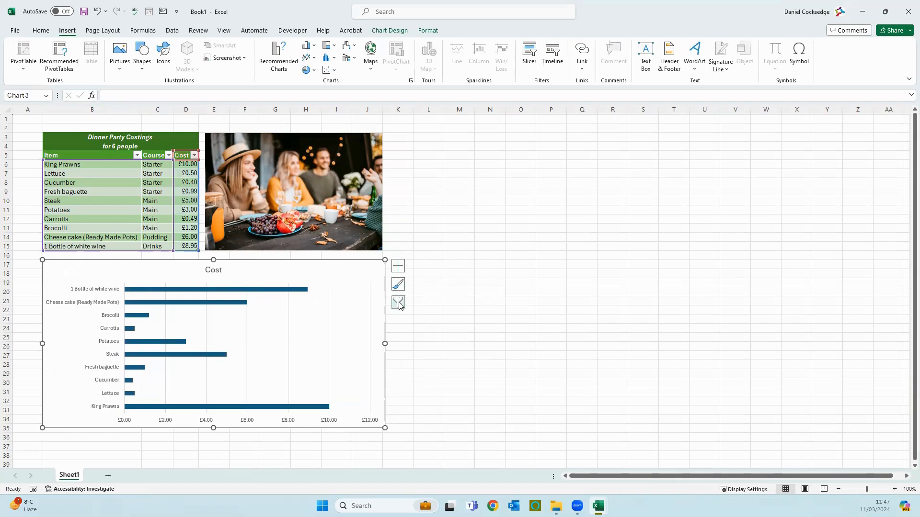
left_click(403, 269)
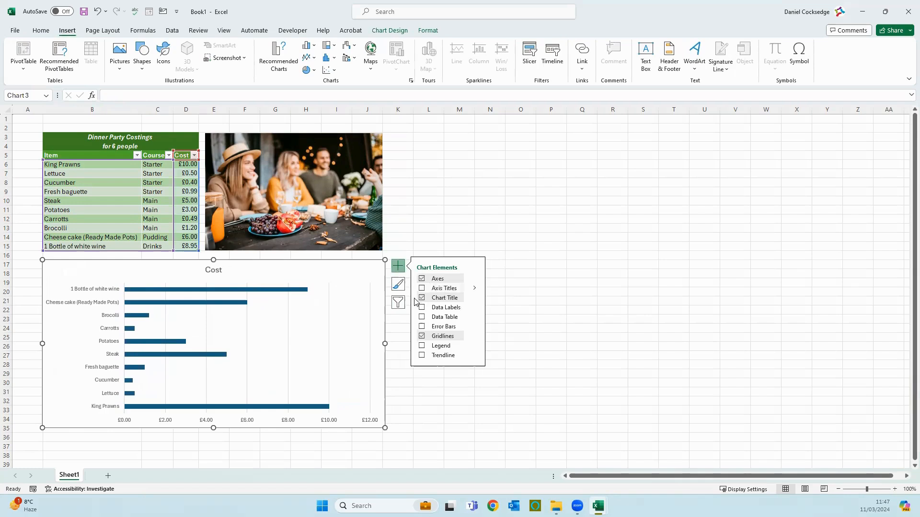
left_click(422, 346)
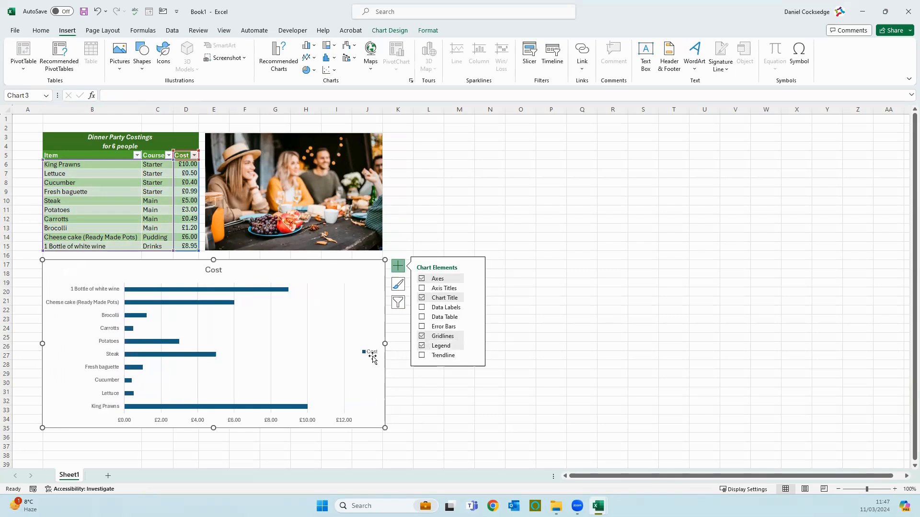
left_click(422, 346)
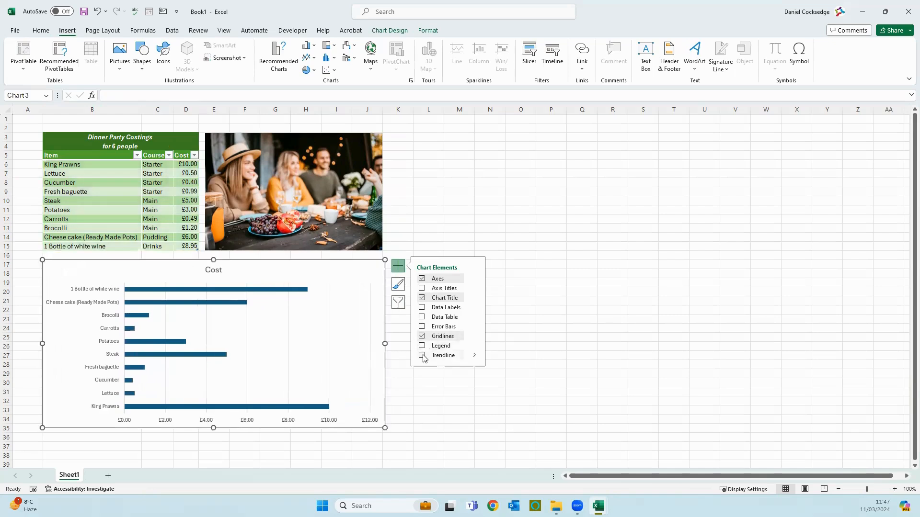
left_click(422, 307)
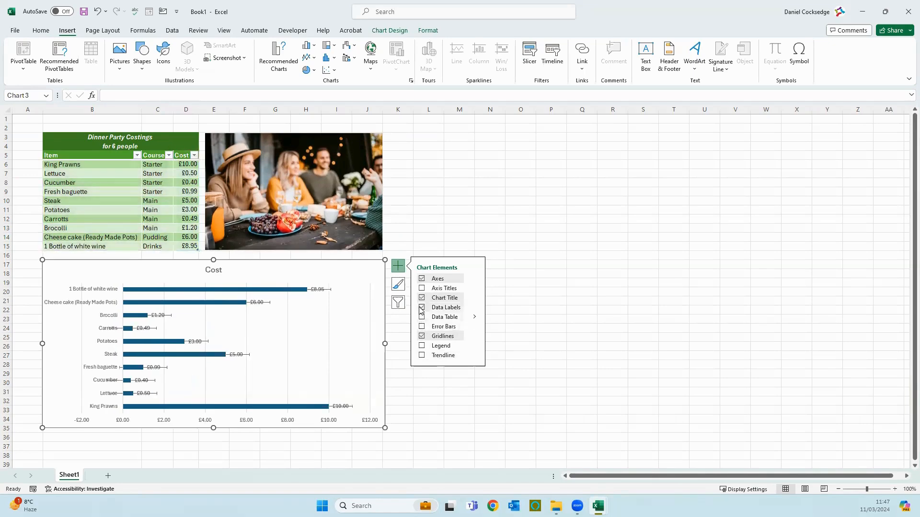
left_click(422, 307)
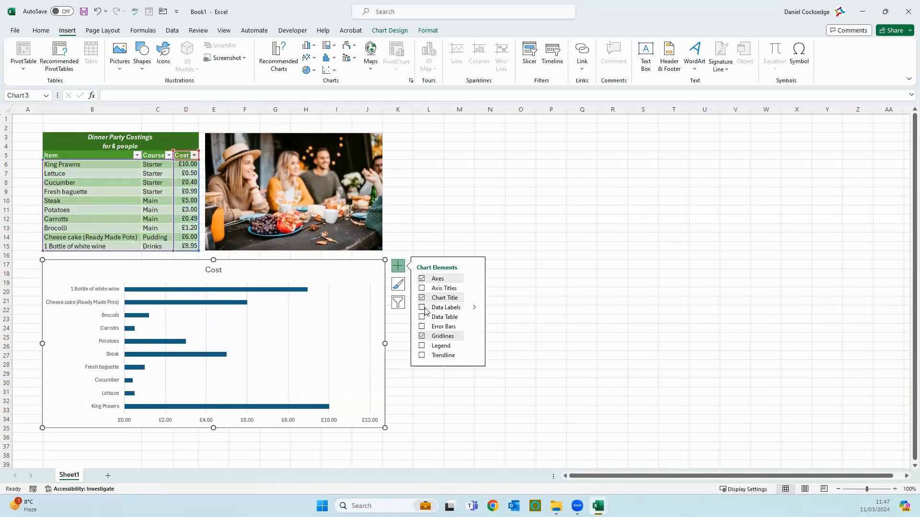
left_click(398, 286)
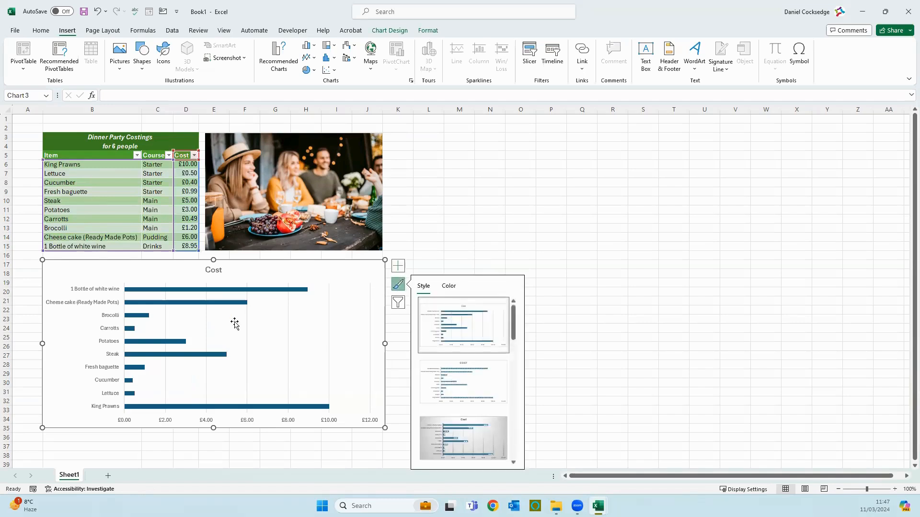
Apply the dark-blue chart style with white uppercase labels and patterned bars to the Cost chart
left_click_drag(513, 330, 502, 440)
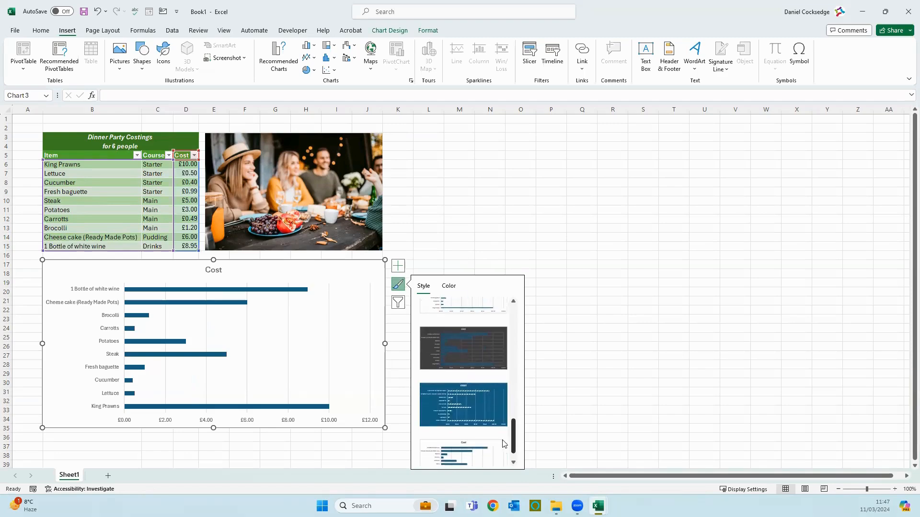
left_click(460, 406)
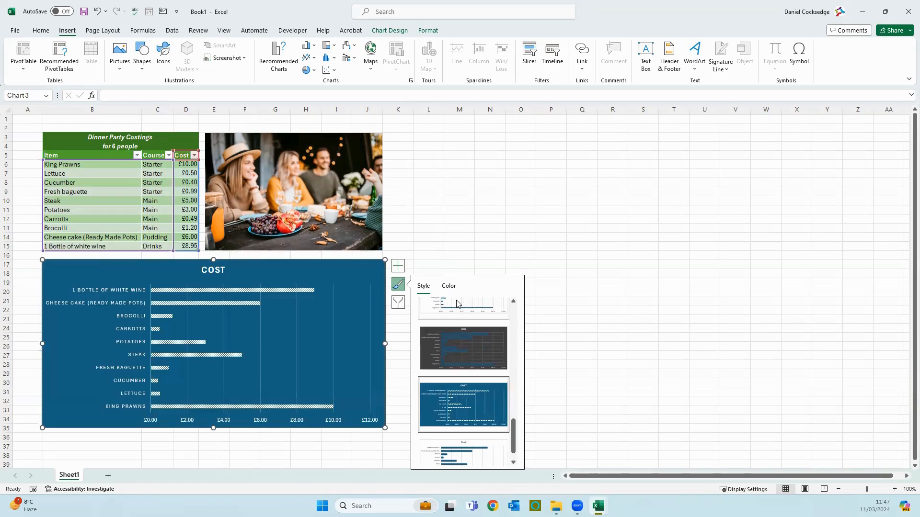
left_click(485, 231)
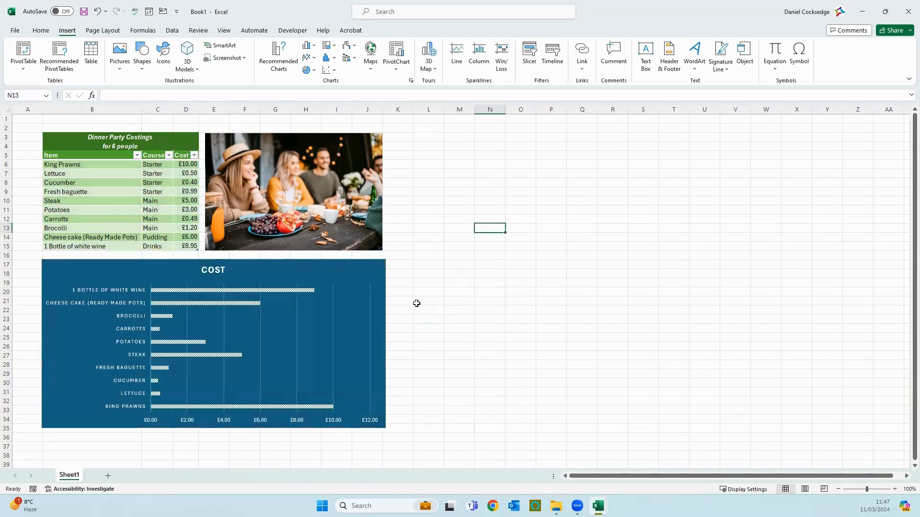
left_click(379, 306)
left_click(402, 307)
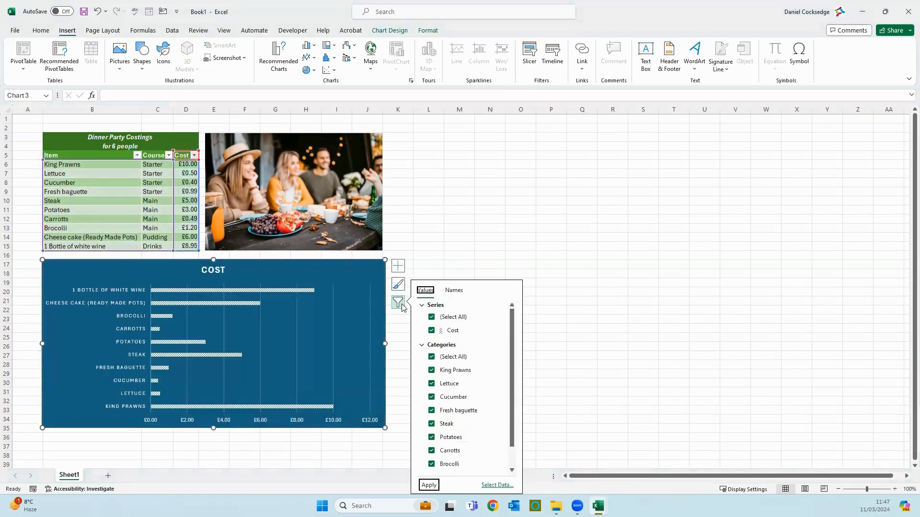
left_click(432, 357)
left_click(432, 371)
left_click(432, 384)
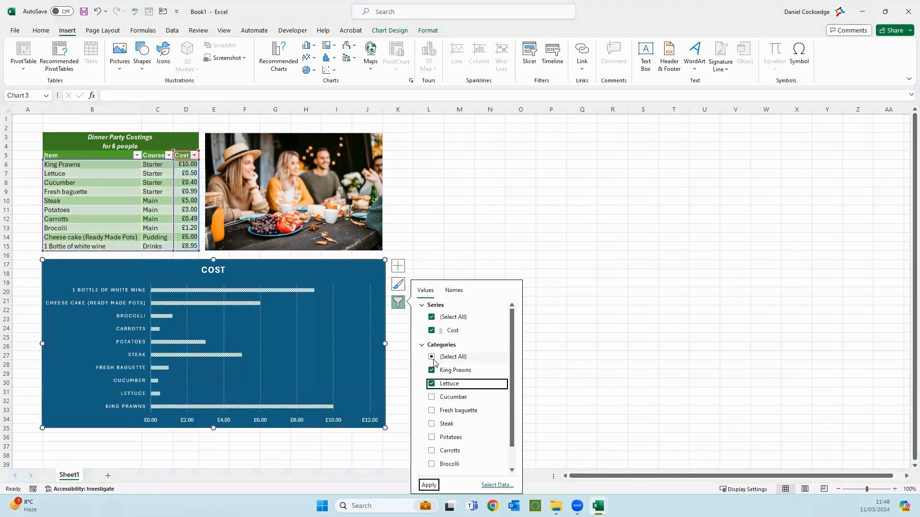
left_click(432, 359)
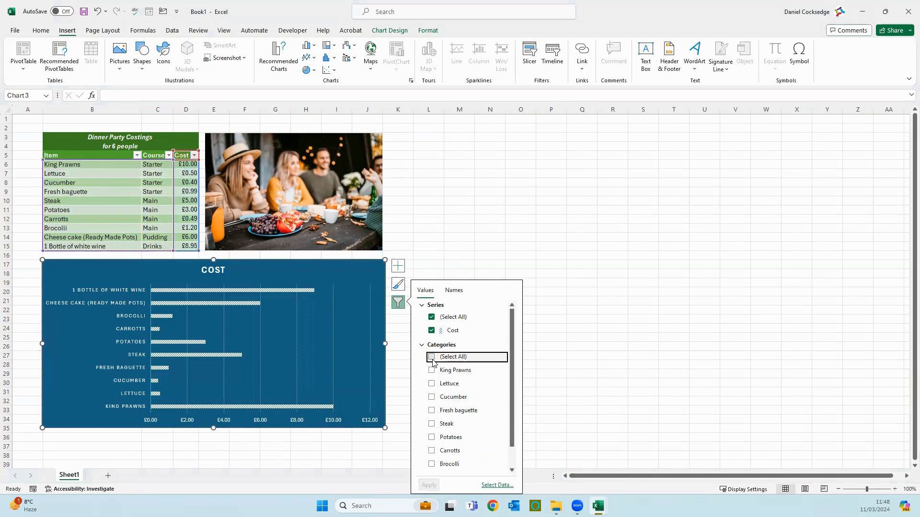
left_click(432, 358)
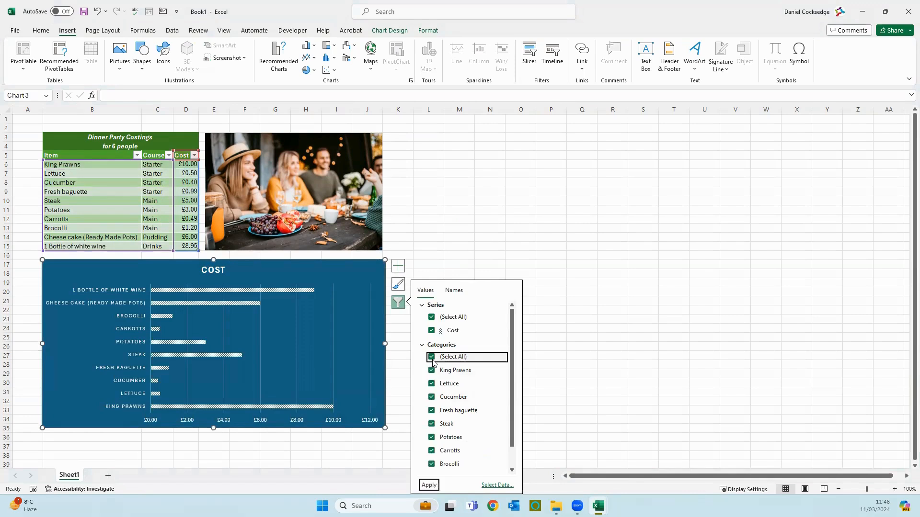
left_click(467, 235)
left_click(367, 290)
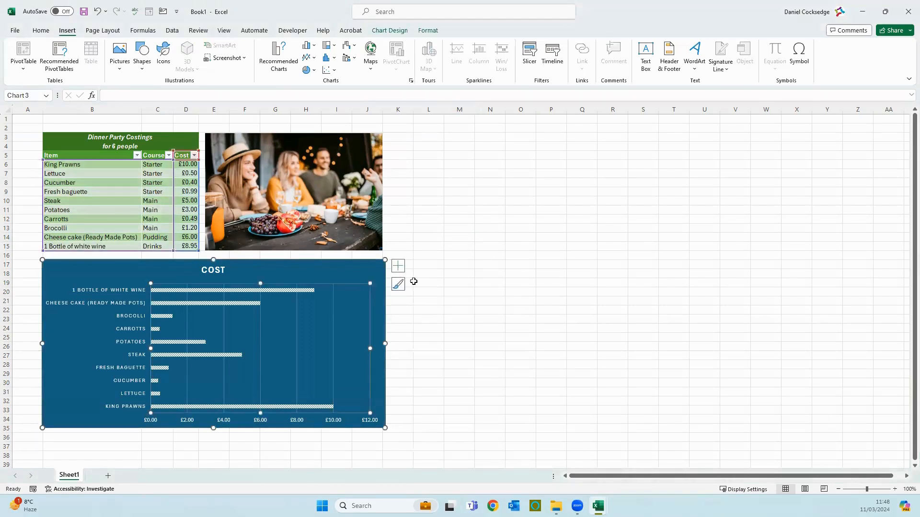
left_click(445, 303)
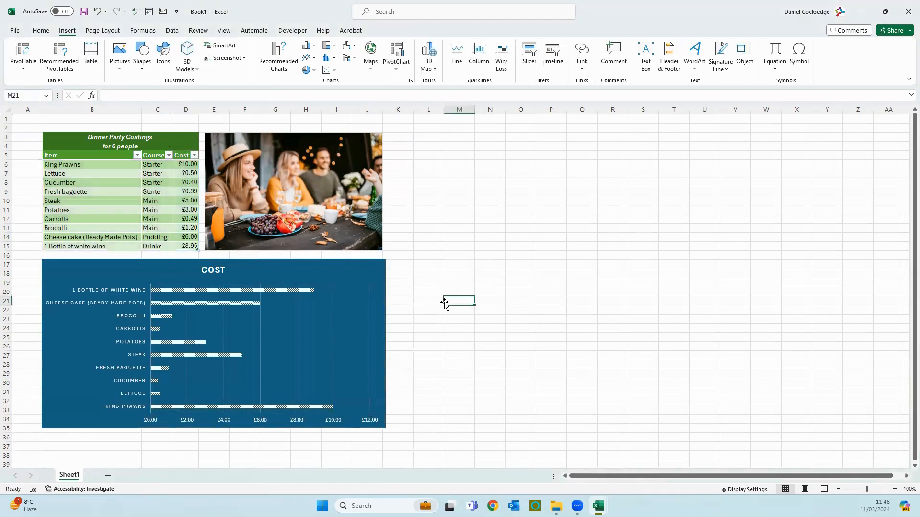
left_click(381, 315)
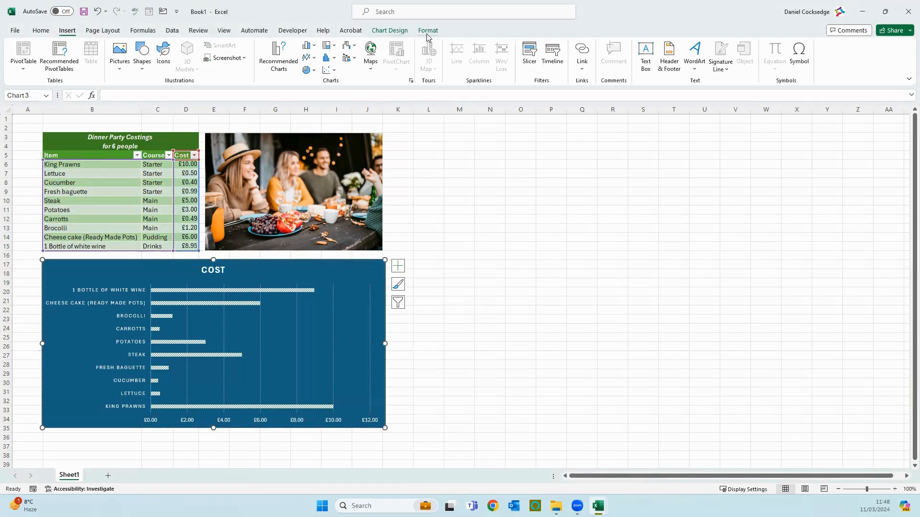
left_click(395, 33)
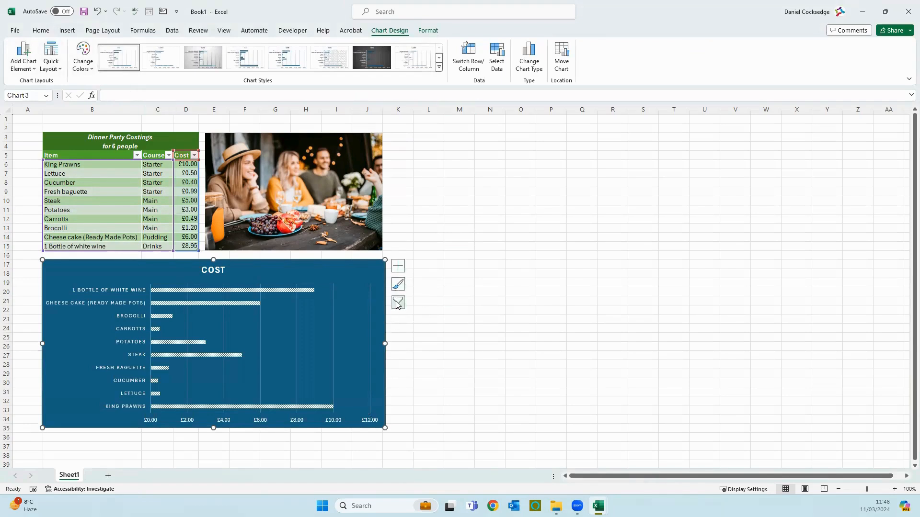
left_click(429, 31)
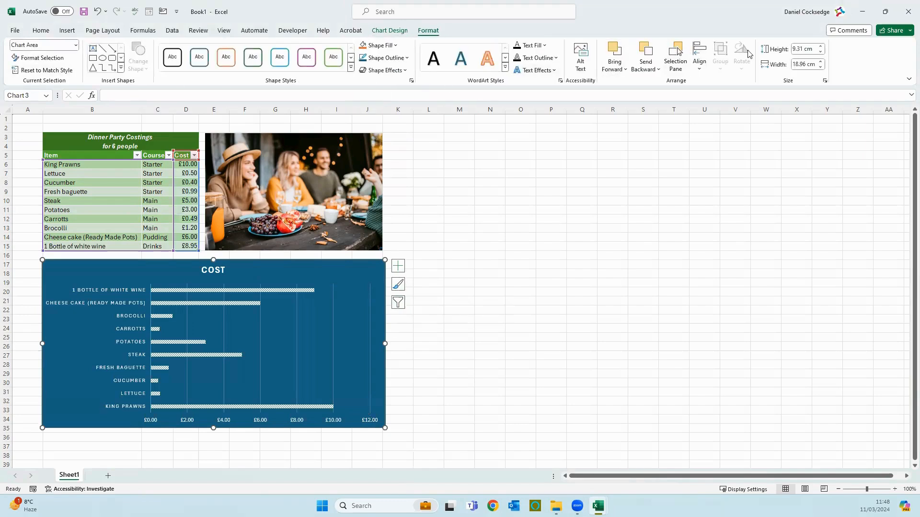
left_click(259, 63)
left_click(493, 318)
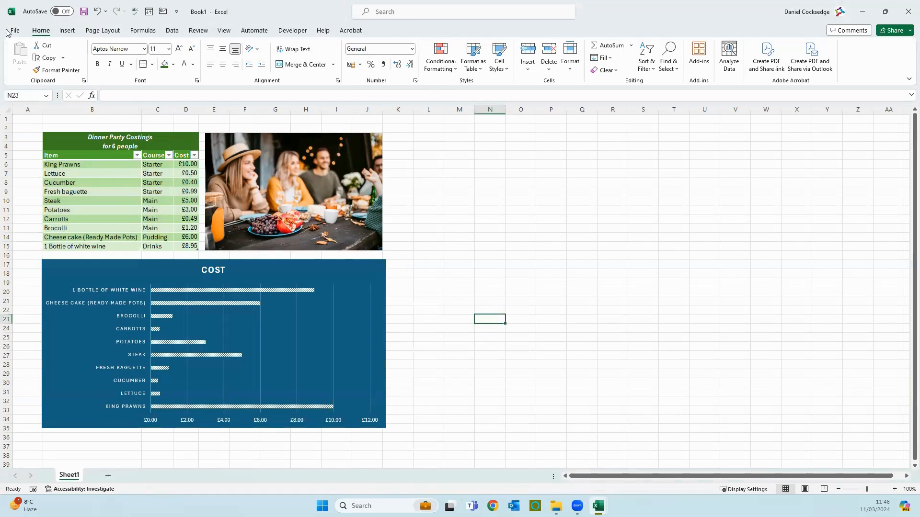
left_click(68, 30)
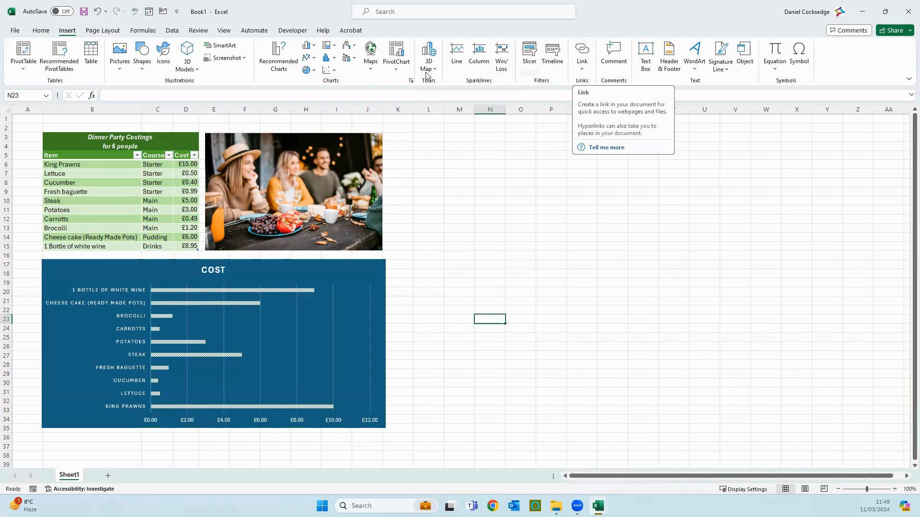
Open the Insert Hyperlink dialog for cell L3 through its right-click Link menu
left_click(432, 135)
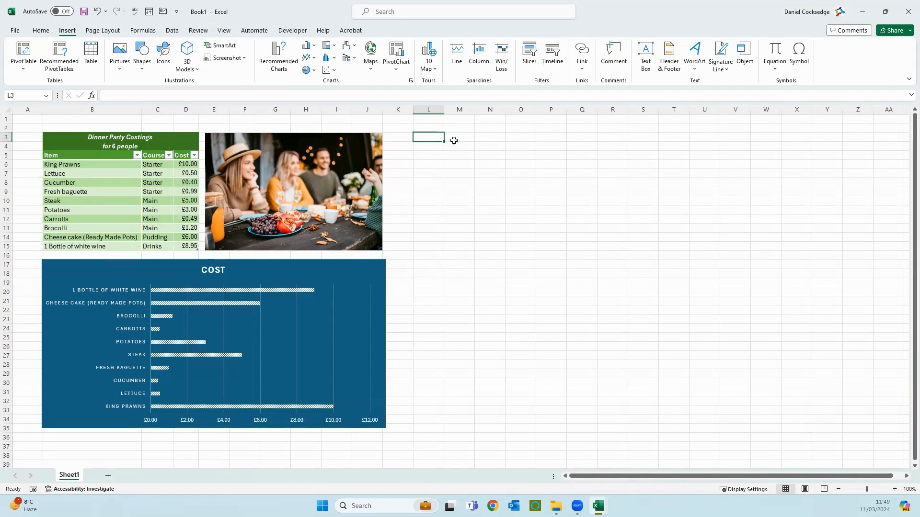
left_click(463, 157)
left_click(436, 139)
left_click(583, 62)
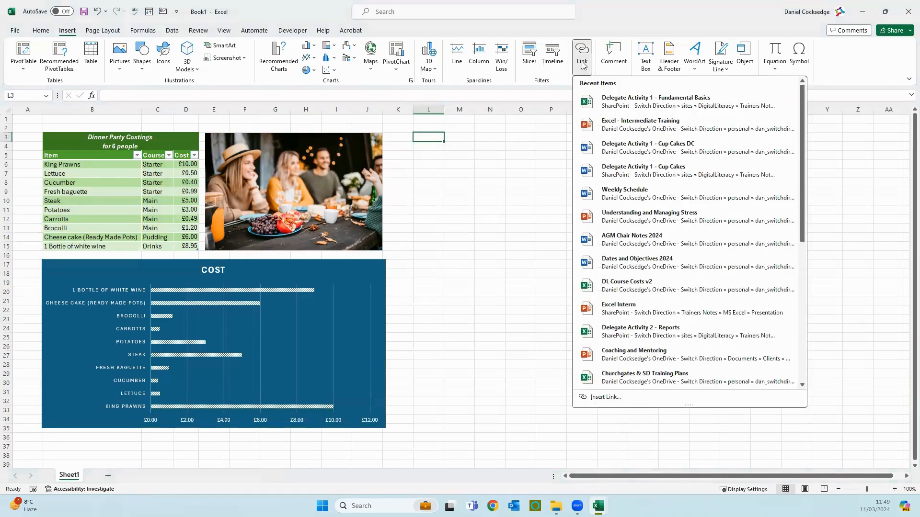
left_click(564, 83)
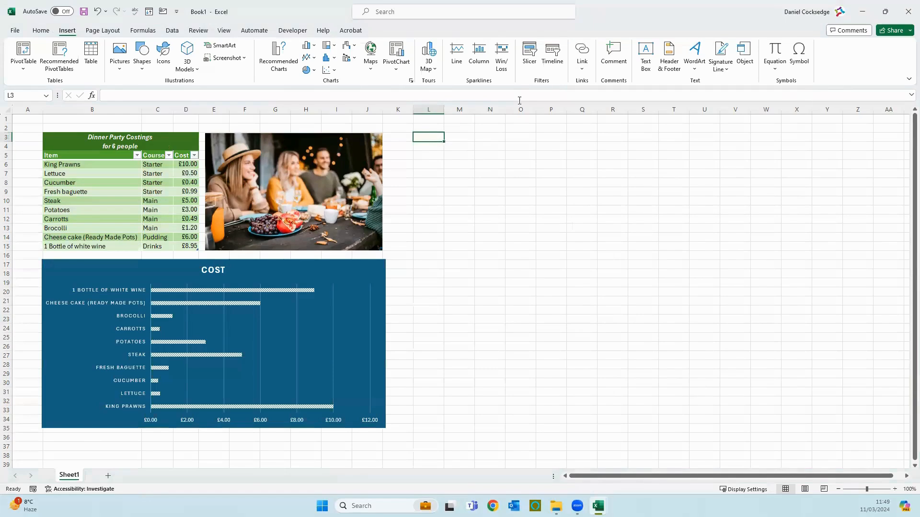
right_click(438, 136)
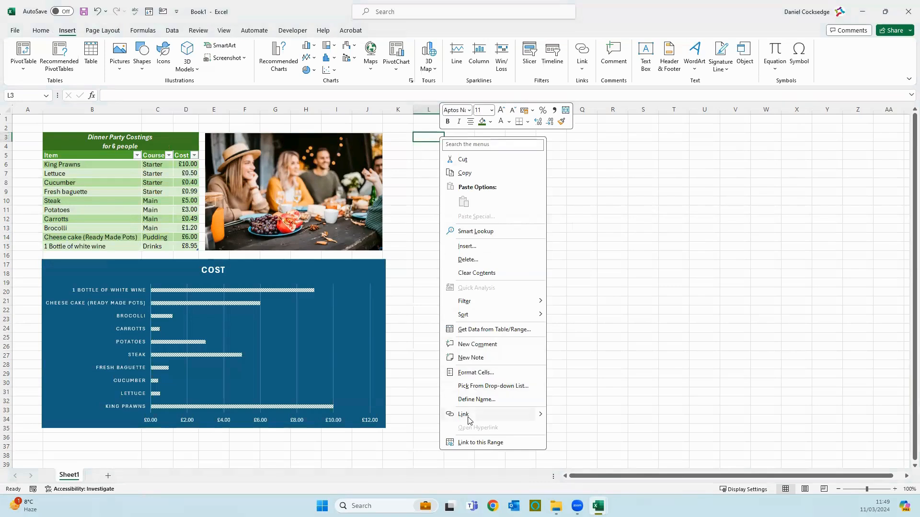
mouse_move(543, 418)
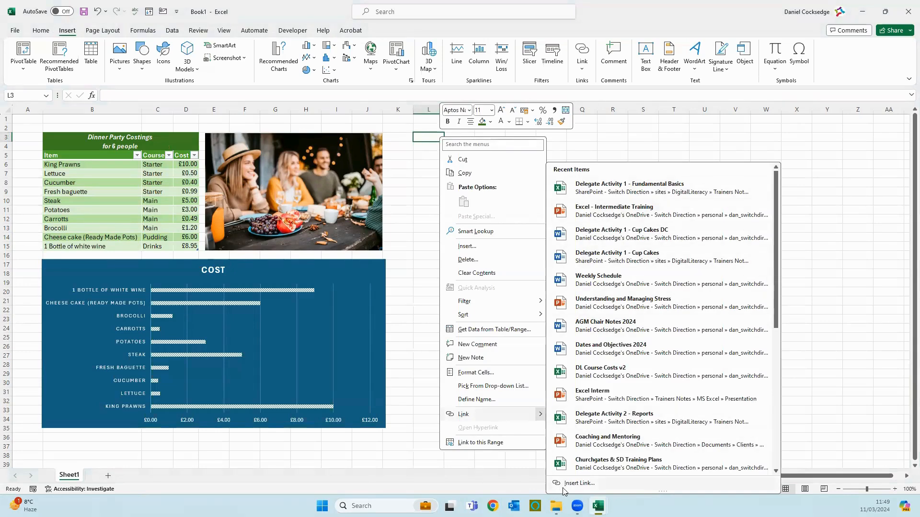
left_click(587, 484)
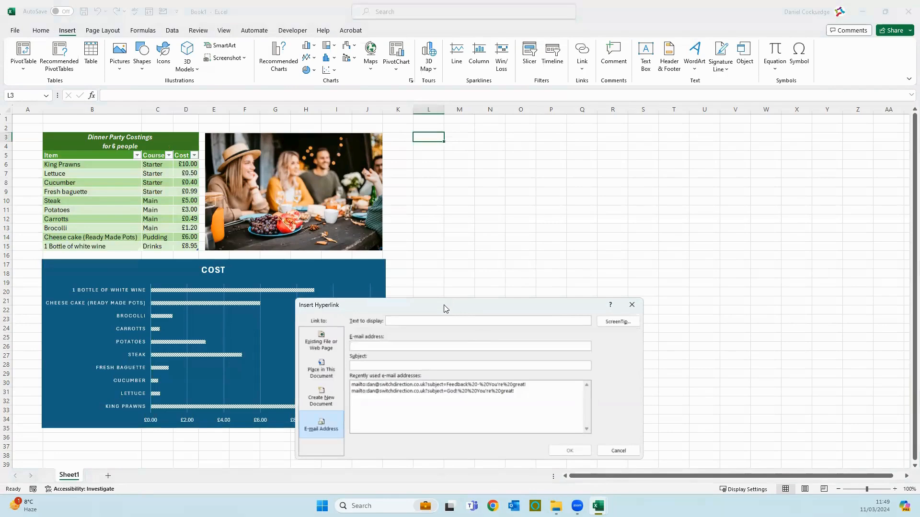
Set the L3 link to an existing file and browse to the work OneDrive folder
left_click_drag(446, 310, 535, 212)
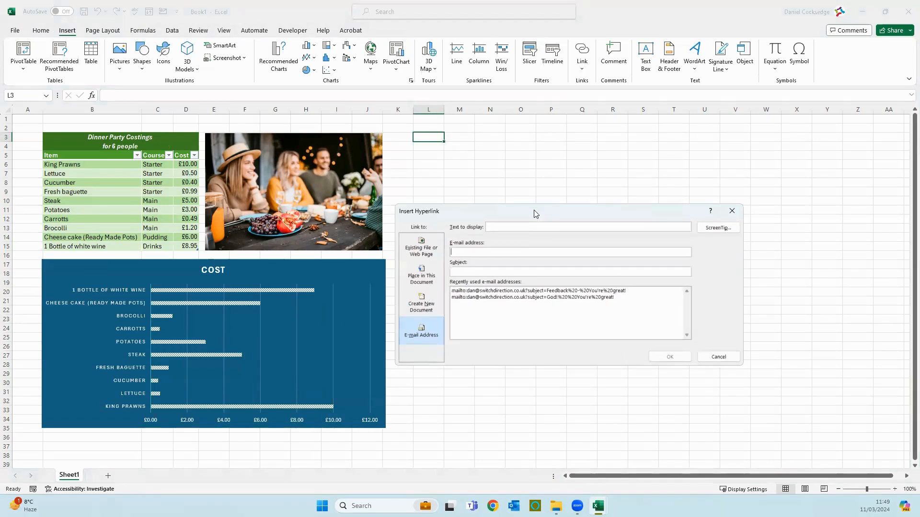
left_click(418, 253)
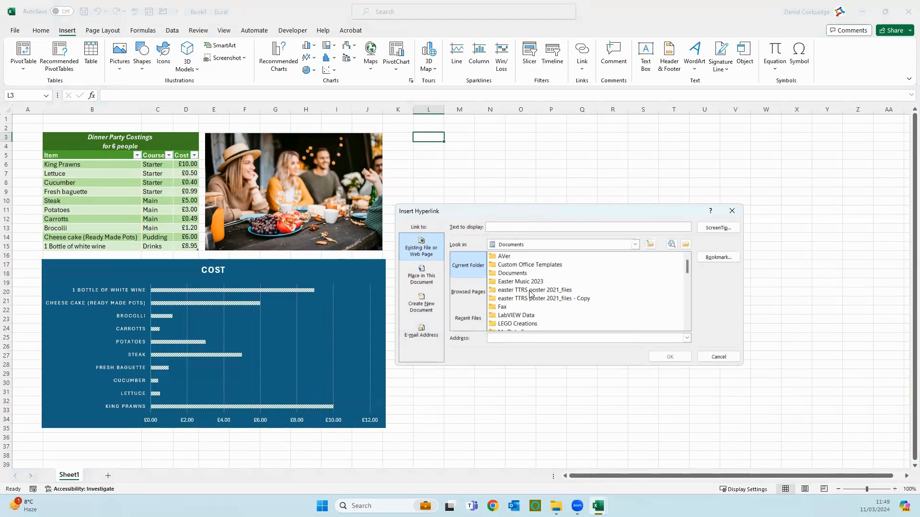
left_click(510, 246)
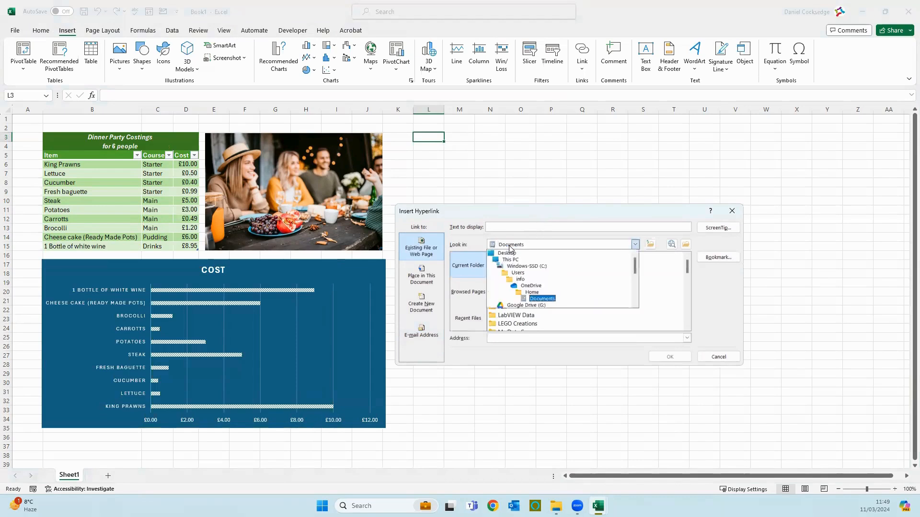
left_click(525, 286)
left_click(521, 247)
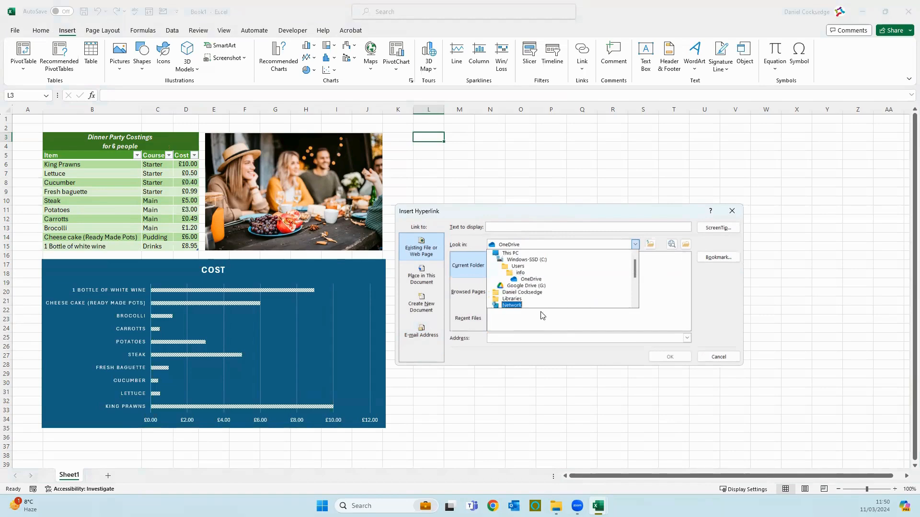
scroll(538, 312, "down", 2)
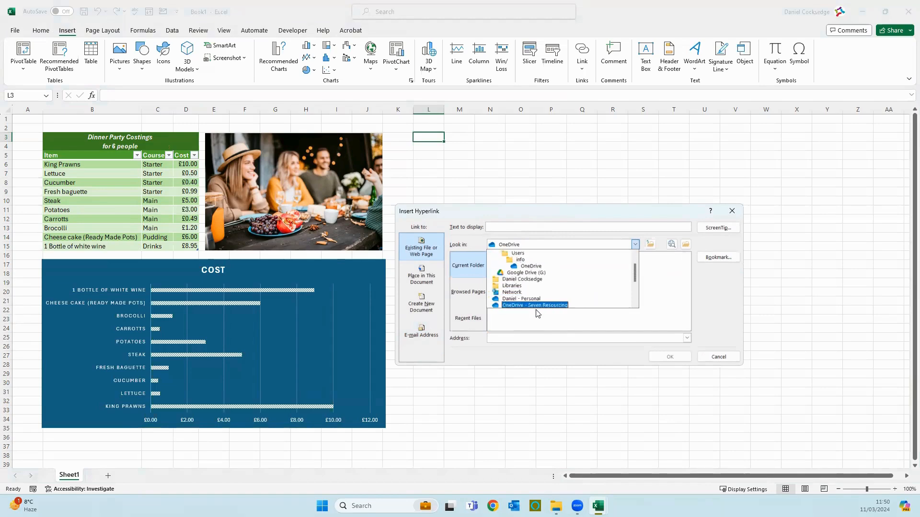
left_click(540, 305)
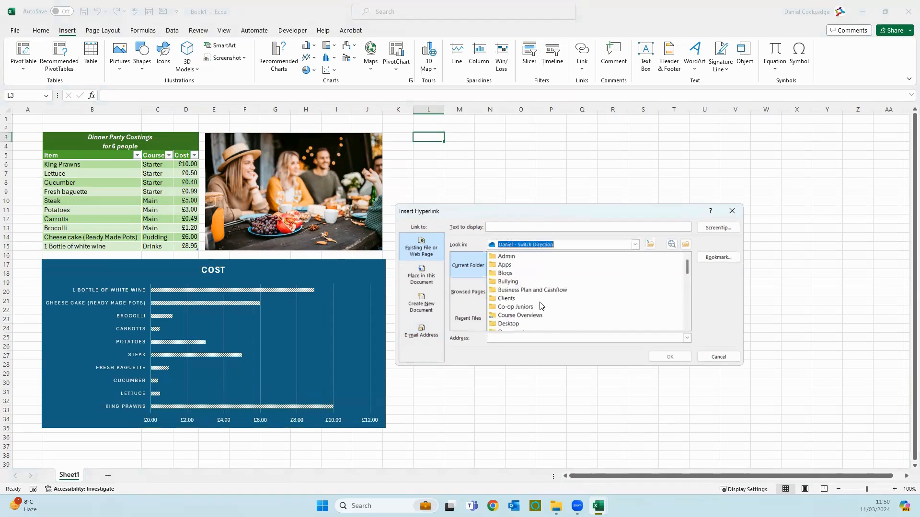
scroll(525, 302, "down", 4)
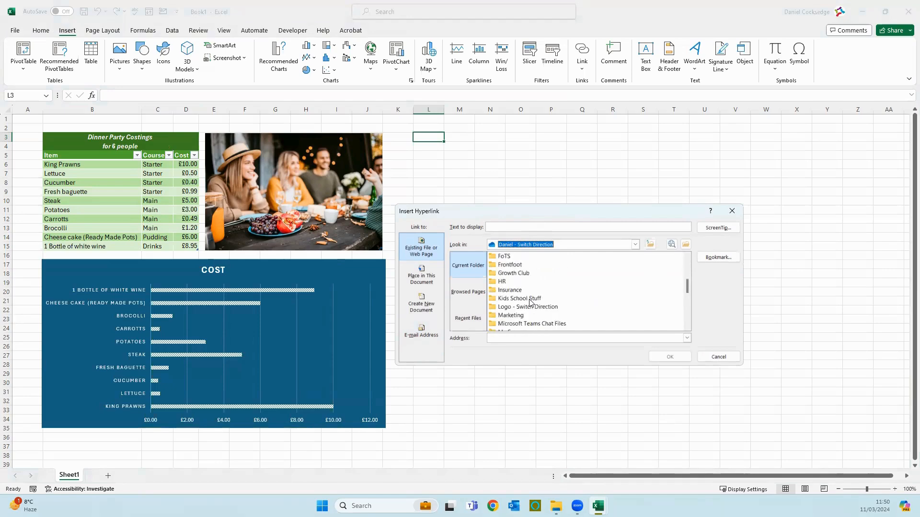
scroll(531, 302, "up", 4)
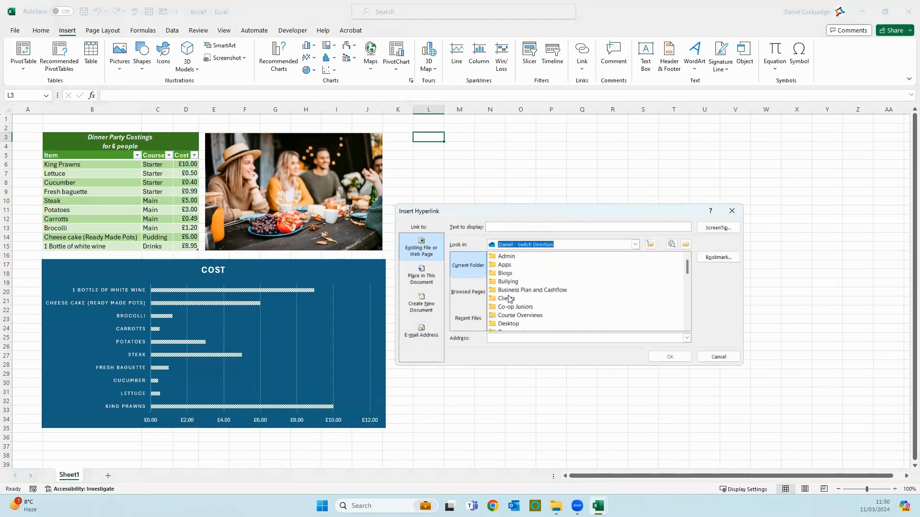
Link L3 to Delegate Activity 1 - Cup Cakes in Trainers Library > MS Word > Activities > Delegate Activities
double_click(509, 299)
scroll(516, 303, "down", 5)
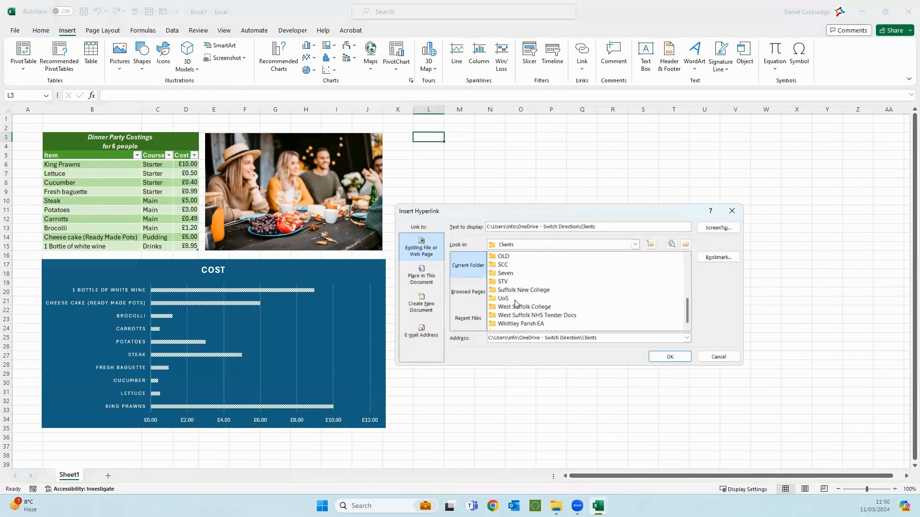
double_click(517, 291)
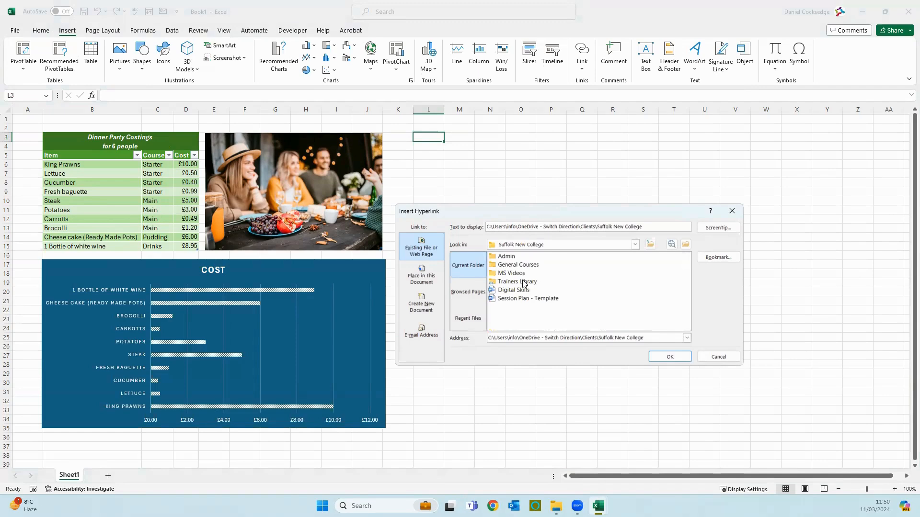
double_click(523, 282)
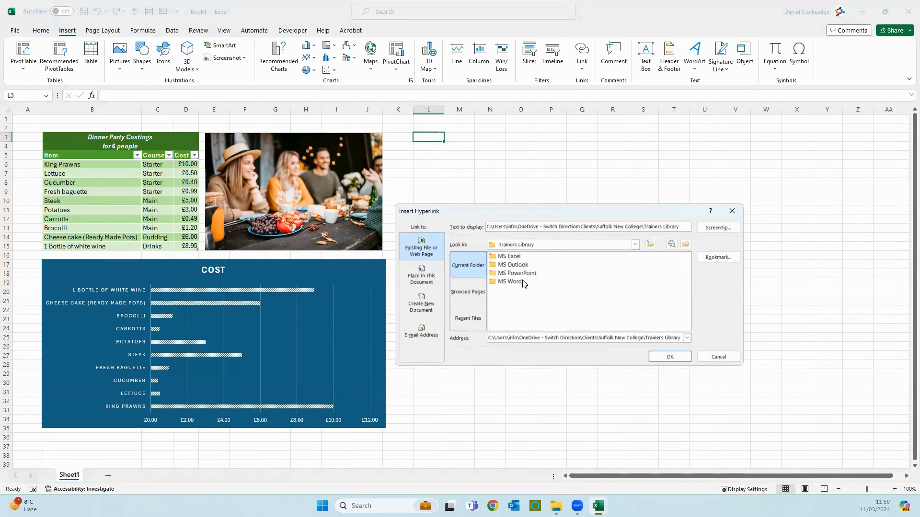
double_click(516, 258)
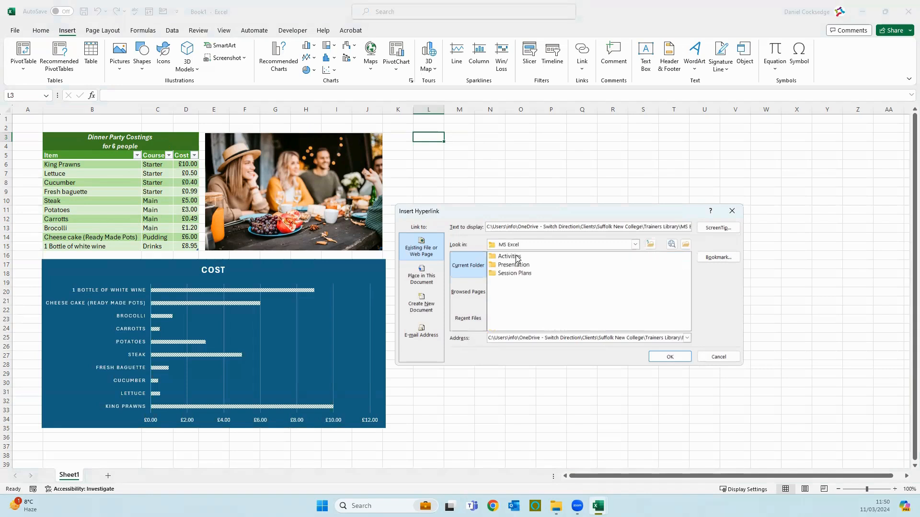
left_click(650, 245)
double_click(511, 283)
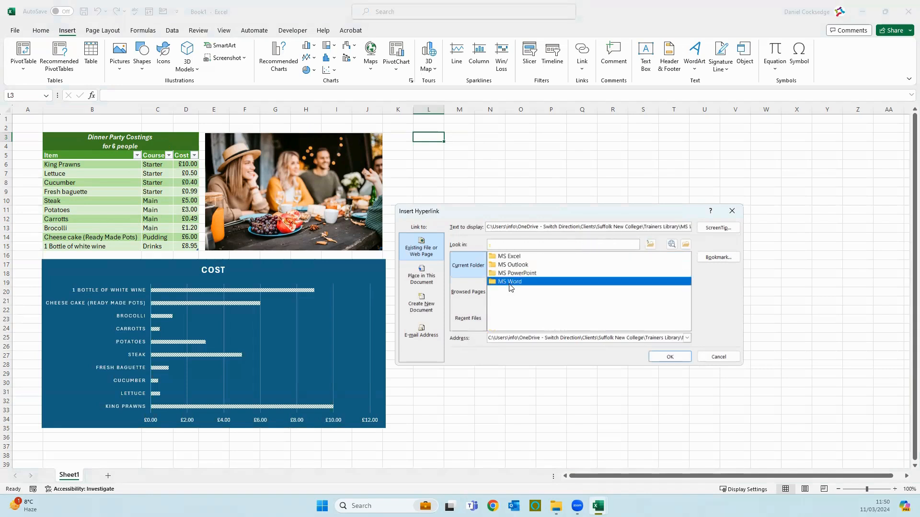
double_click(516, 257)
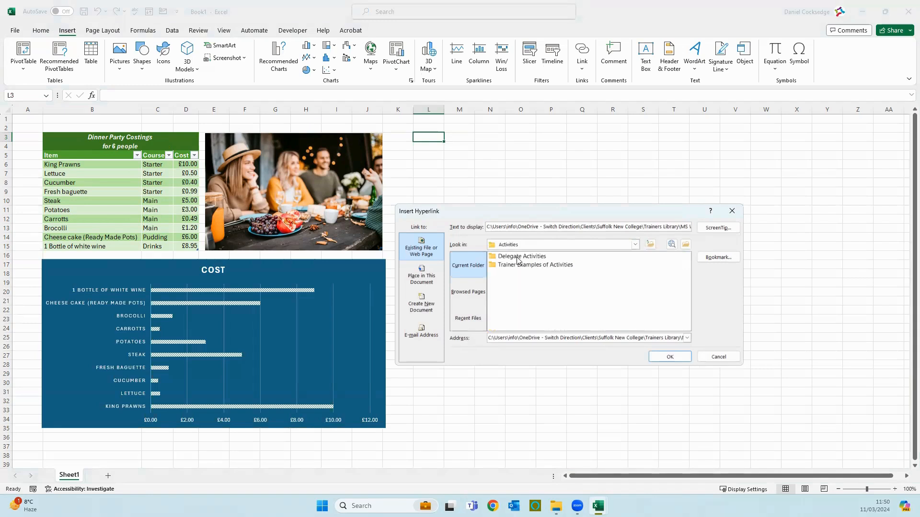
double_click(517, 259)
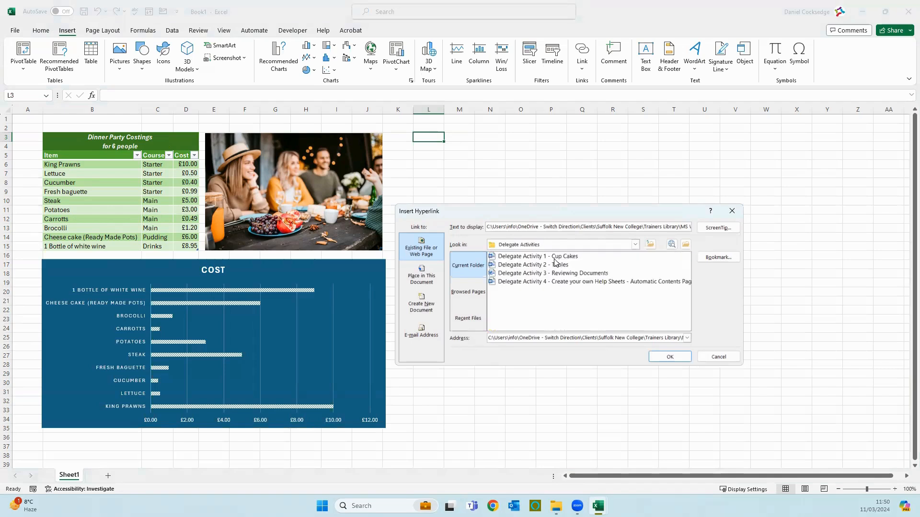
left_click(517, 257)
left_click(684, 362)
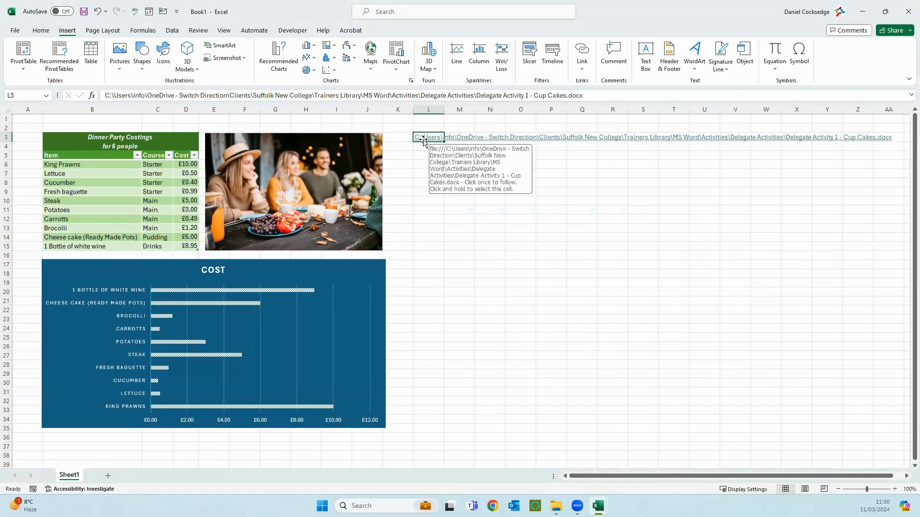
left_click(519, 211)
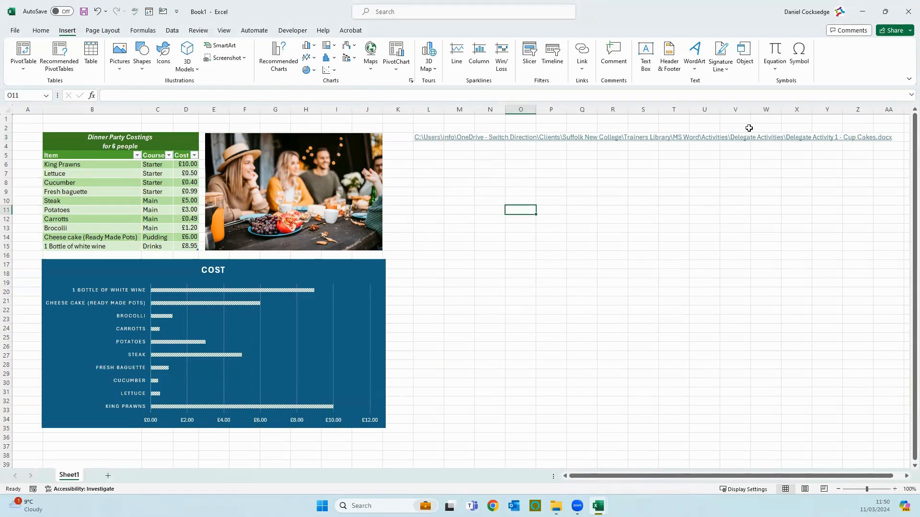
Open Edit Hyperlink for the Cup Cakes link in L3 from its right-click menu
right_click(437, 141)
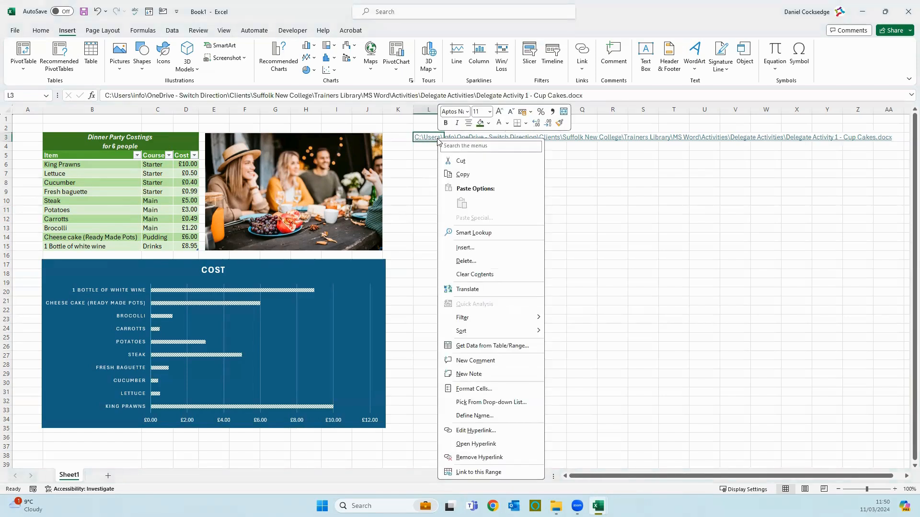
left_click(485, 431)
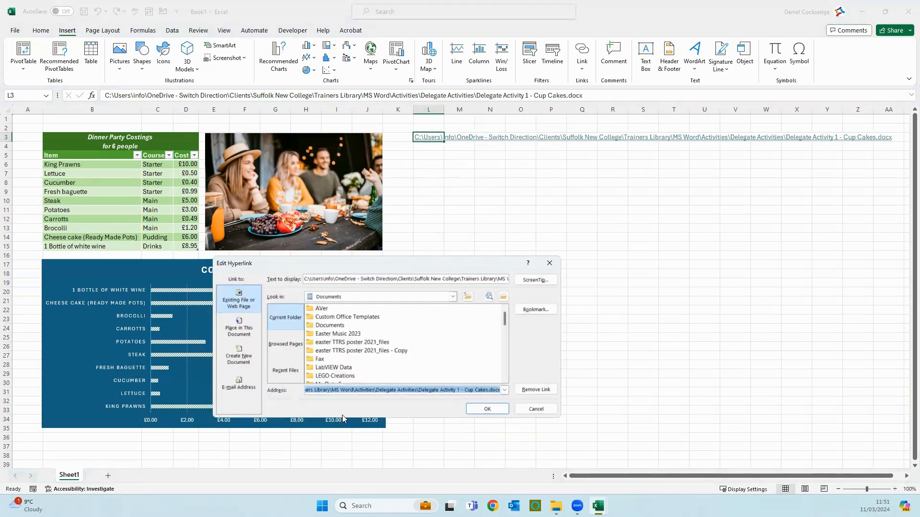
Shorten the L3 link's display text from the full path to Cup Cakes
left_click_drag(305, 278, 474, 278)
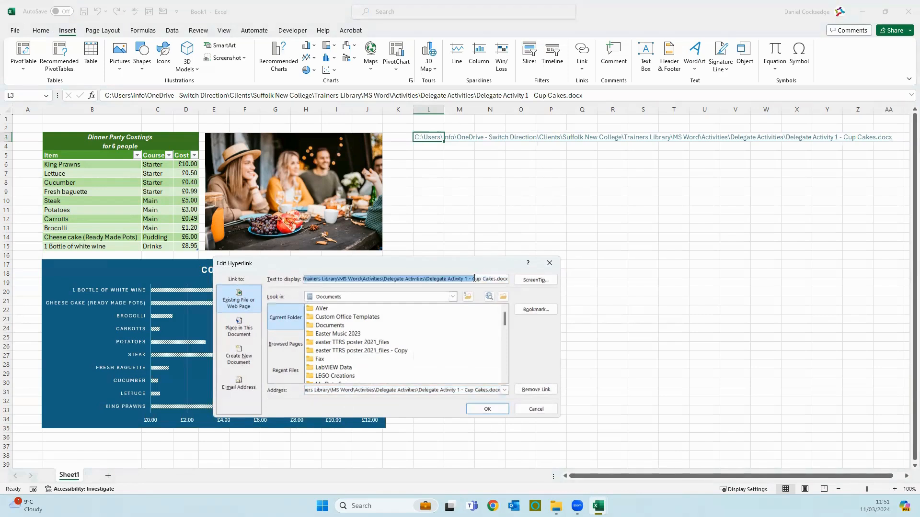
key("BackSpace")
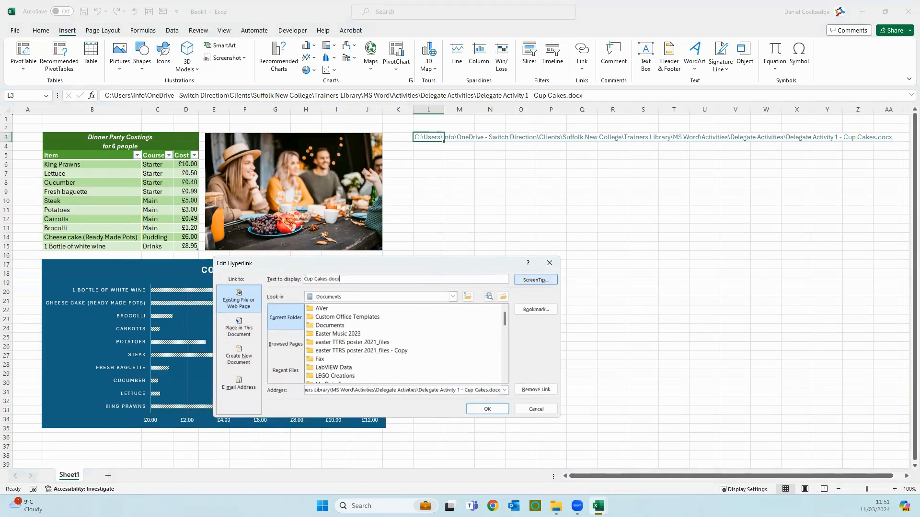
key("BackSpace")
key("BackSpace")
key("BackSpace")
left_click(492, 411)
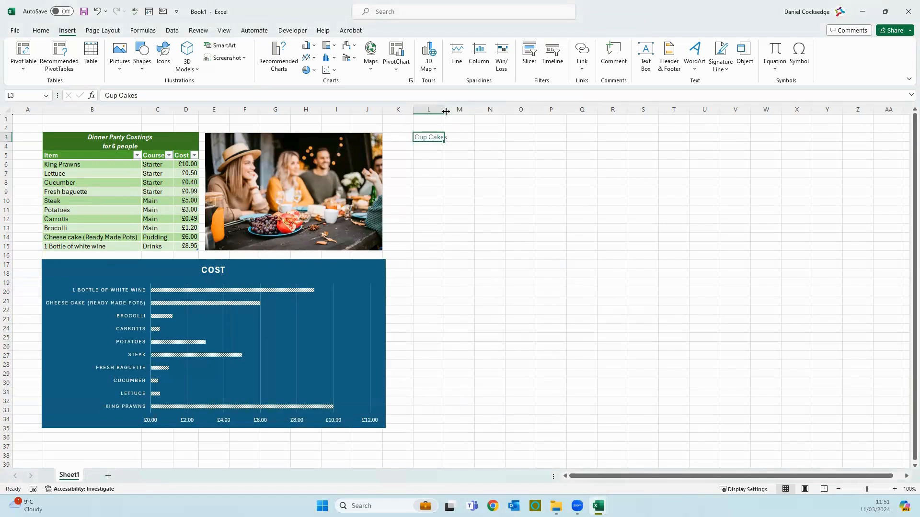
Autofit column L and follow the Cup Cakes link, accepting the security warning
double_click(444, 114)
left_click(539, 248)
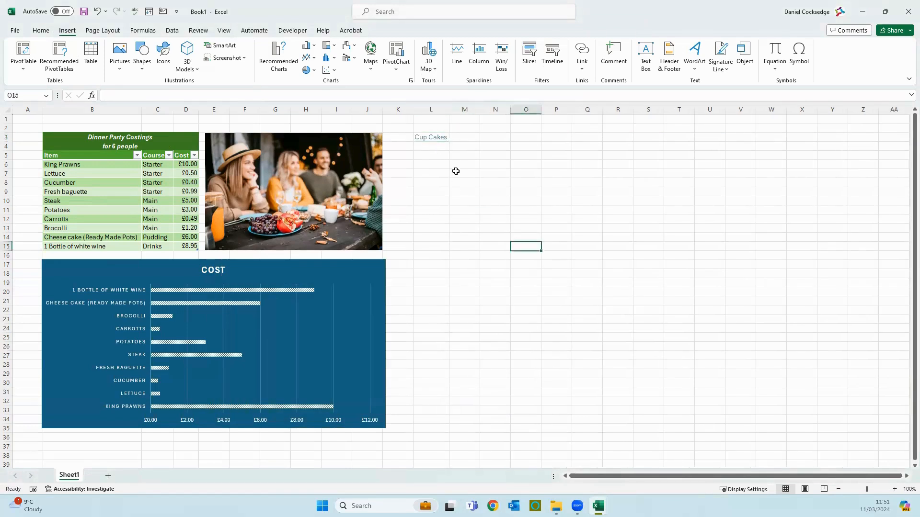
left_click(433, 138)
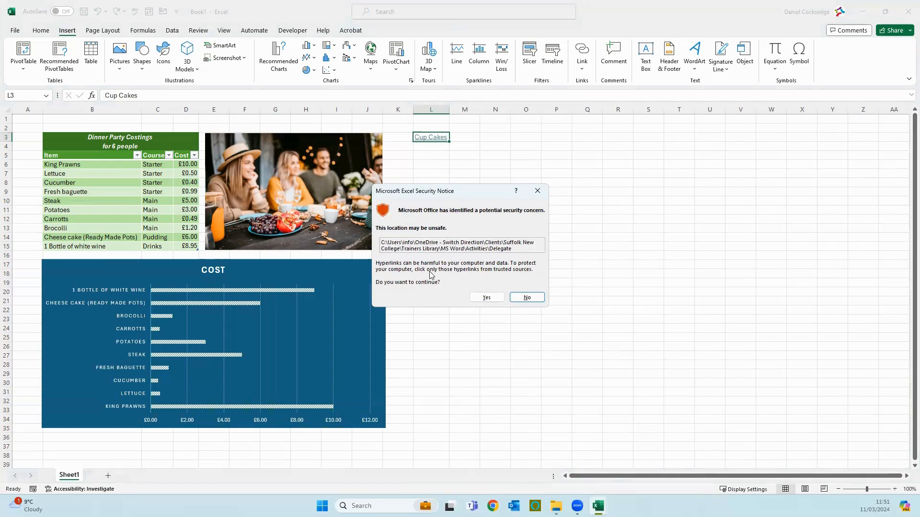
left_click(487, 297)
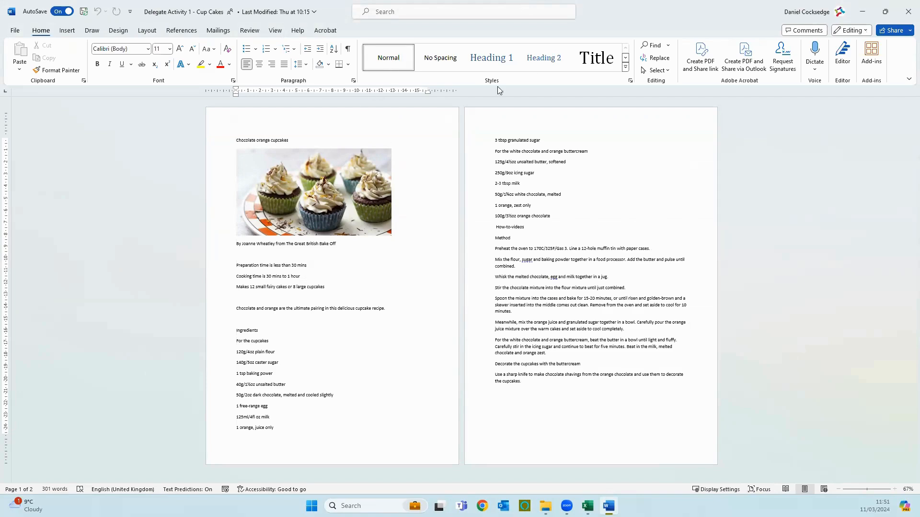
Close the Cup Cakes recipe in Word to return to the Excel workbook
left_click(907, 7)
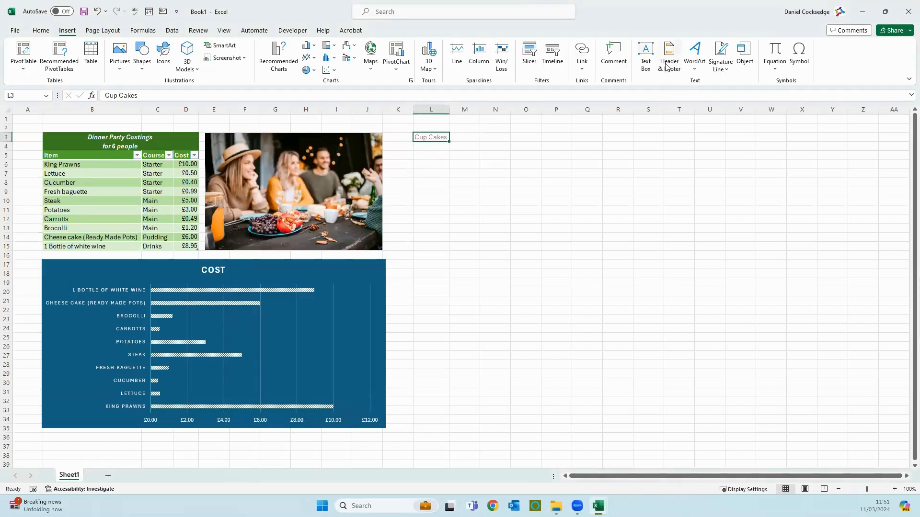
left_click(579, 75)
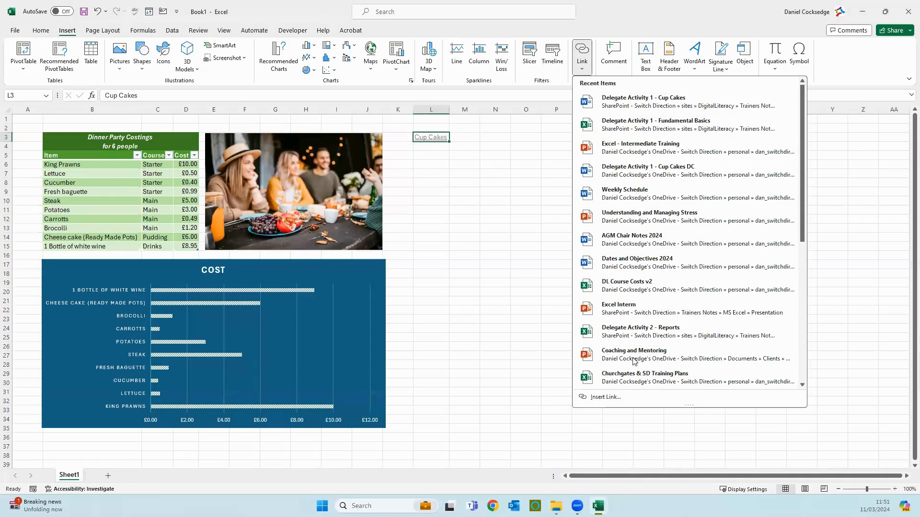
left_click(625, 395)
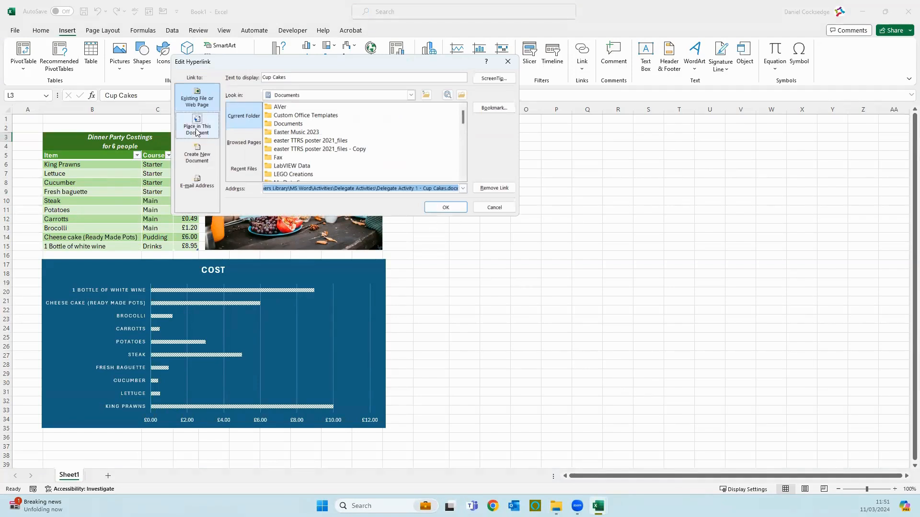
left_click(211, 128)
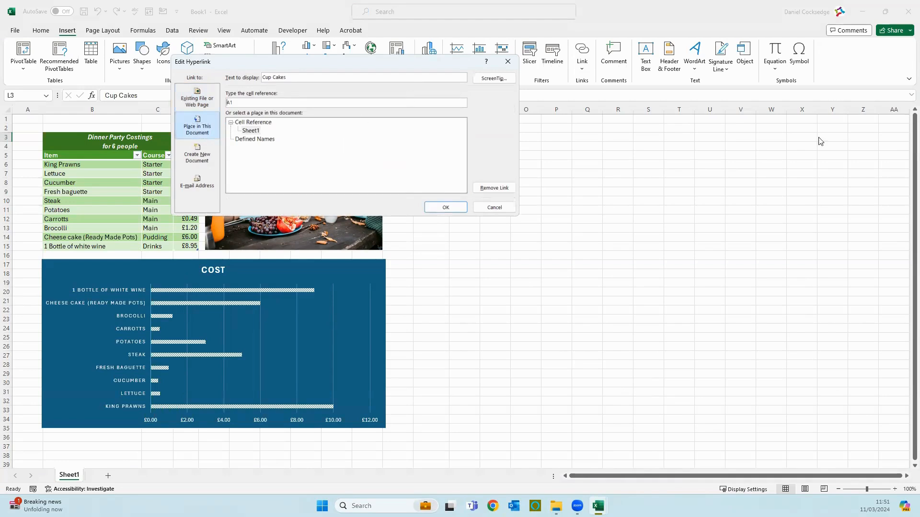
left_click(494, 207)
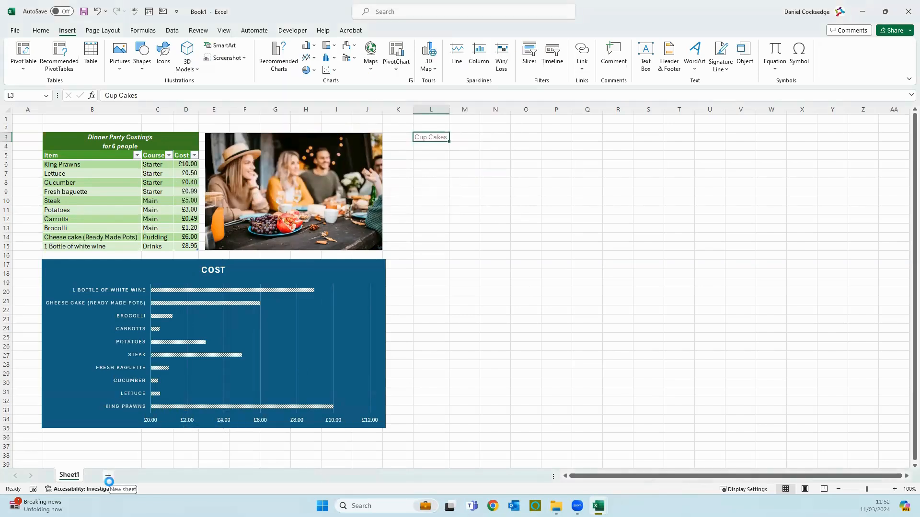
Add a new blank Sheet2, then return to Sheet1 with the costings table
left_click(109, 475)
right_click(101, 475)
key("Escape")
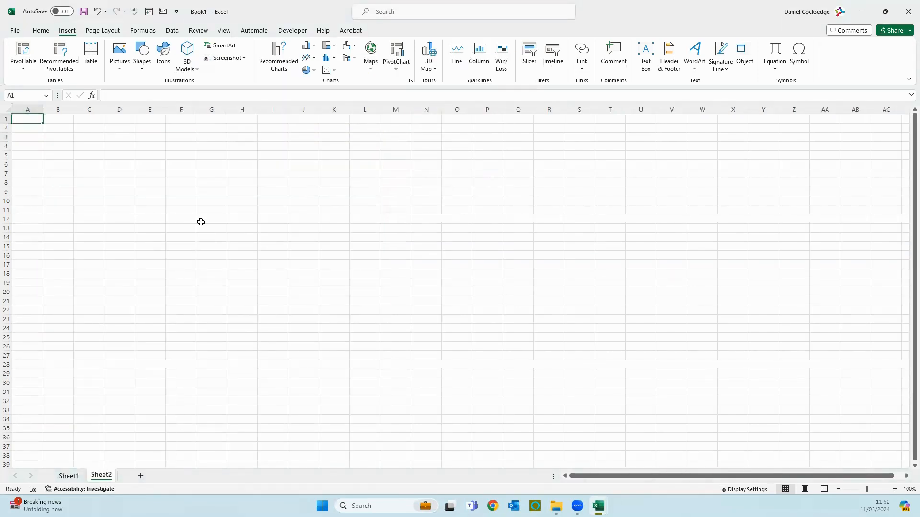
left_click(69, 476)
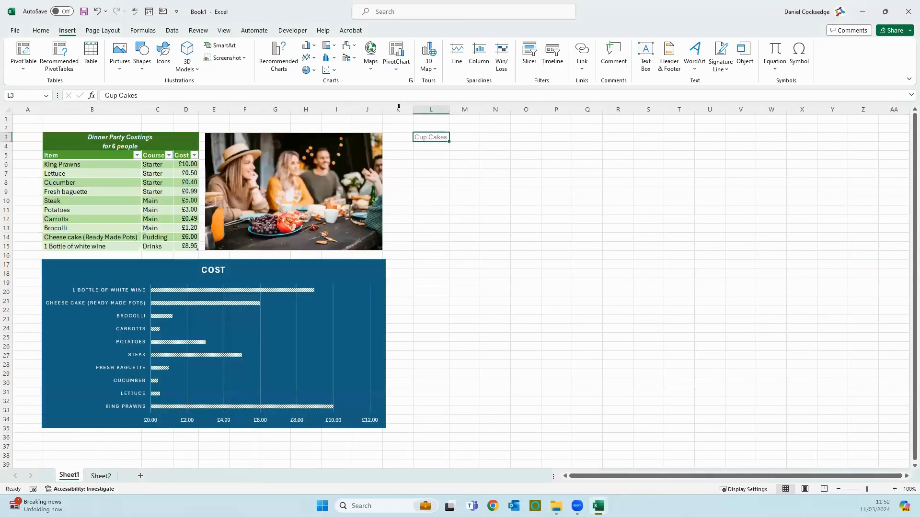
Insert a hyperlink in L4 pointing to Sheet2 in this document, labelled Sheet2
left_click(423, 146)
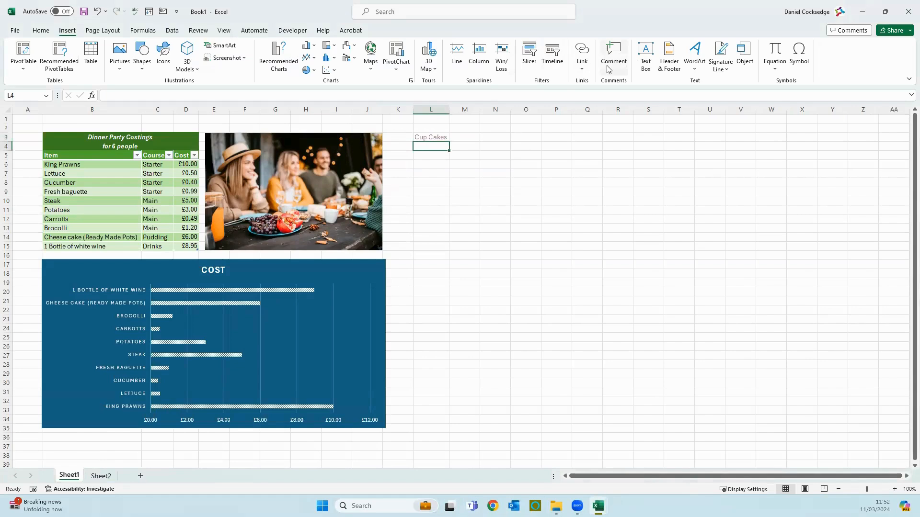
left_click(581, 69)
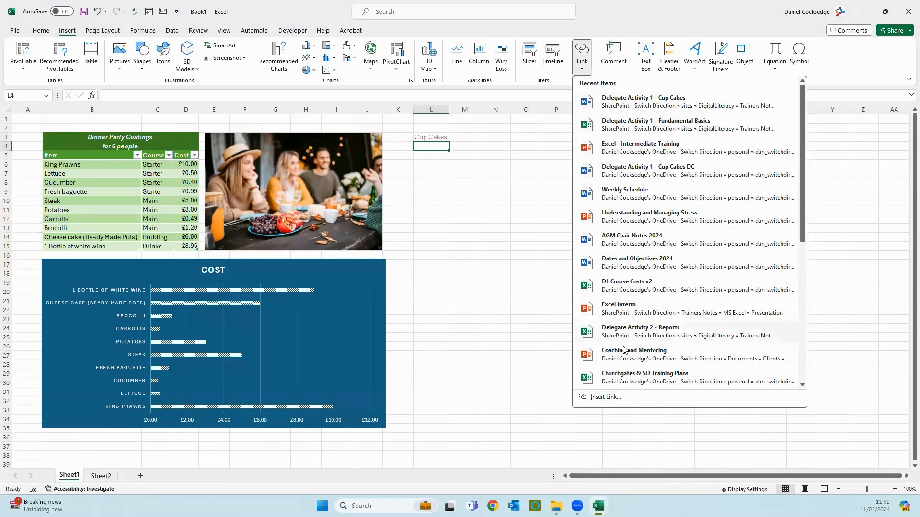
left_click(603, 397)
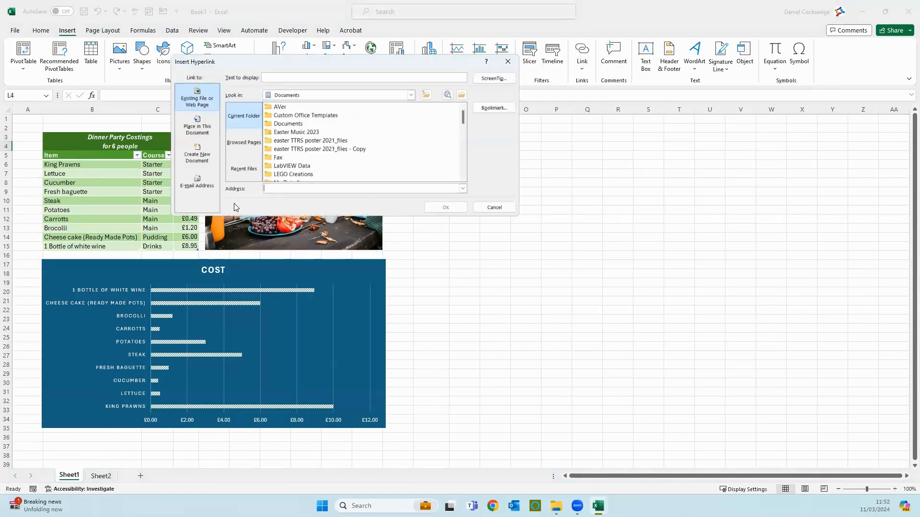
left_click(190, 120)
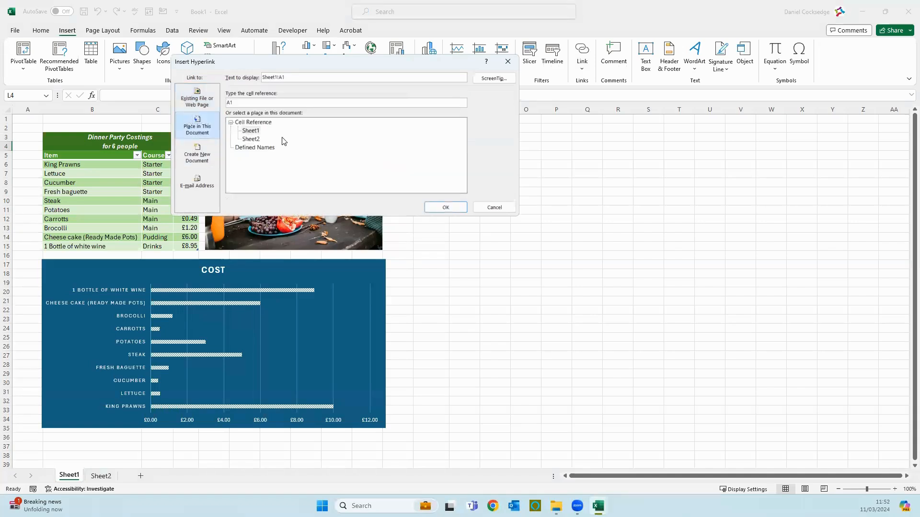
left_click(251, 140)
double_click(309, 74)
type("Shh")
type("et")
left_click(456, 207)
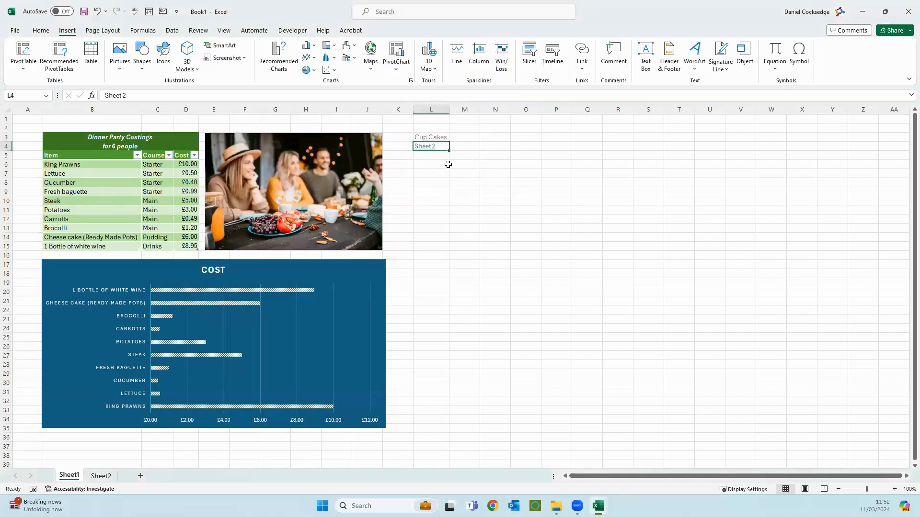
Test the Sheet2 link, then go back to Sheet1 and select L5
left_click(427, 147)
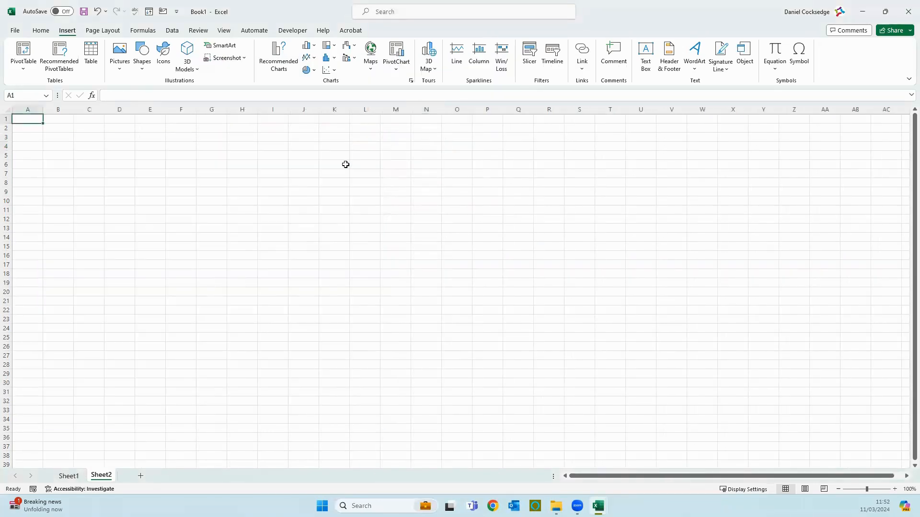
left_click(68, 476)
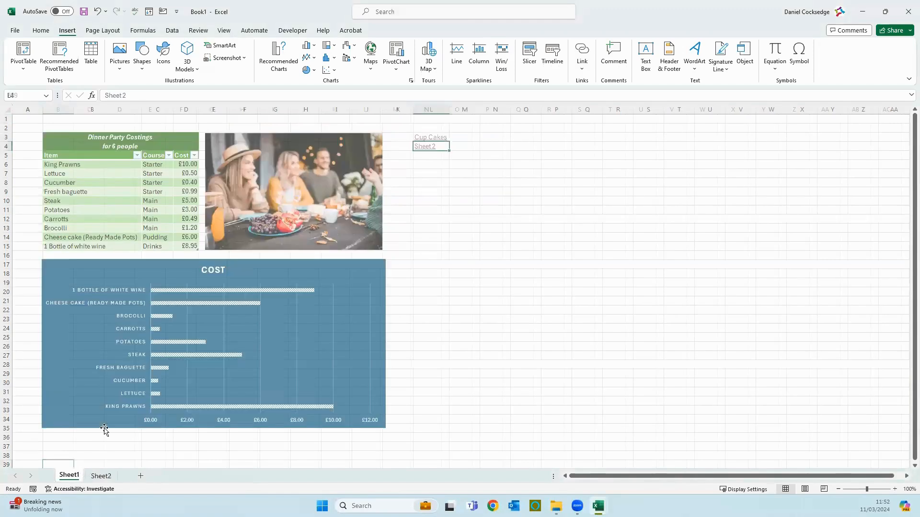
left_click(426, 155)
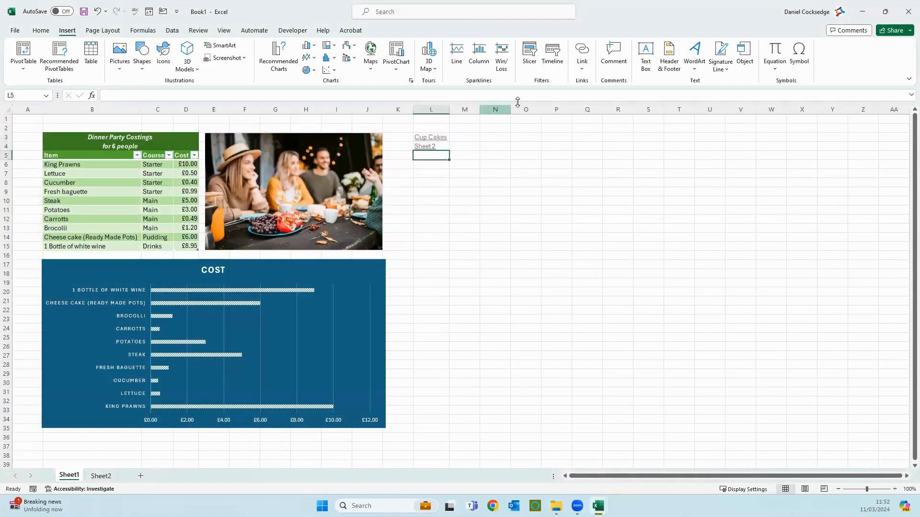
left_click(584, 62)
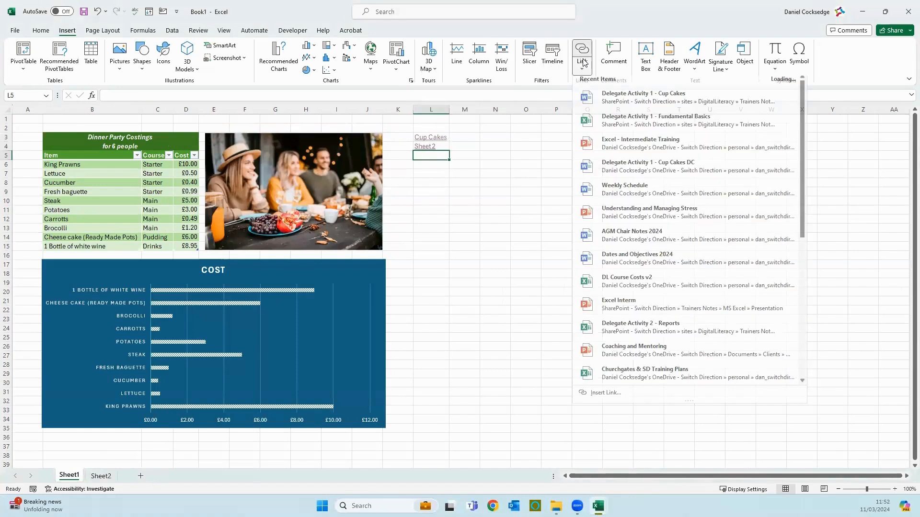
left_click(612, 394)
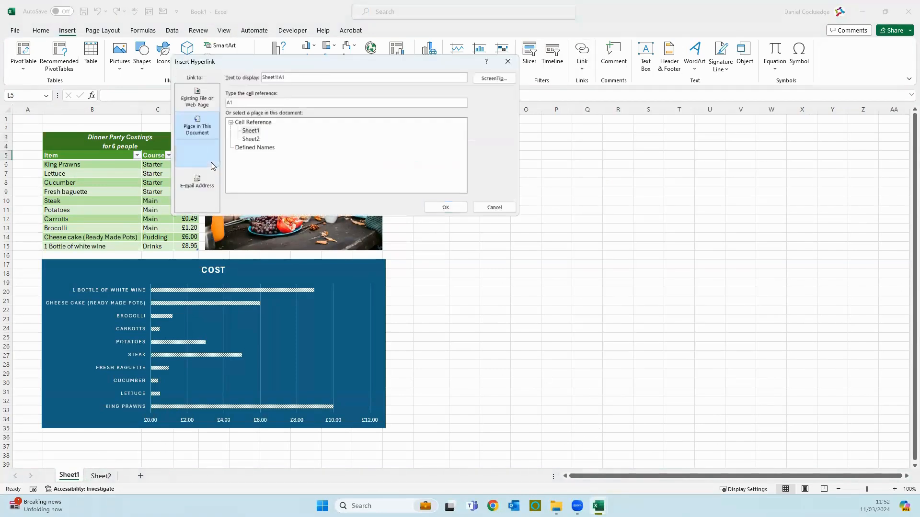
left_click(210, 163)
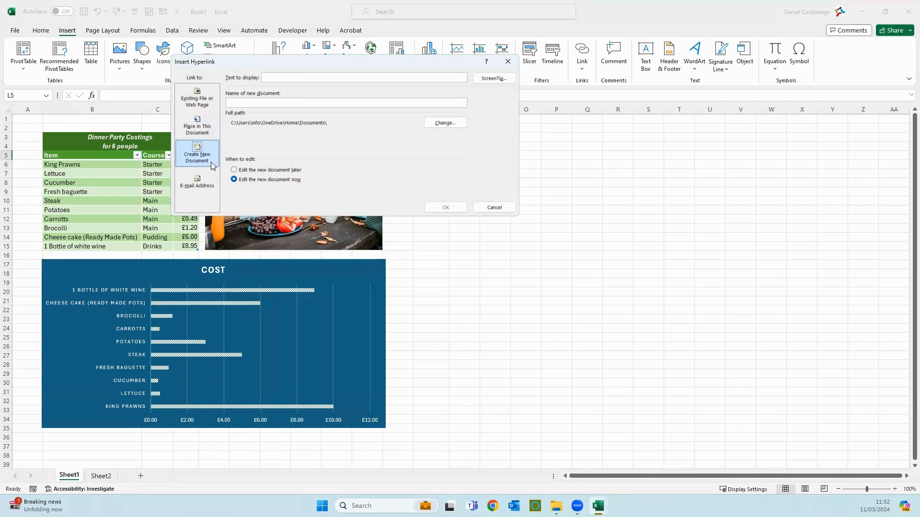
left_click(504, 207)
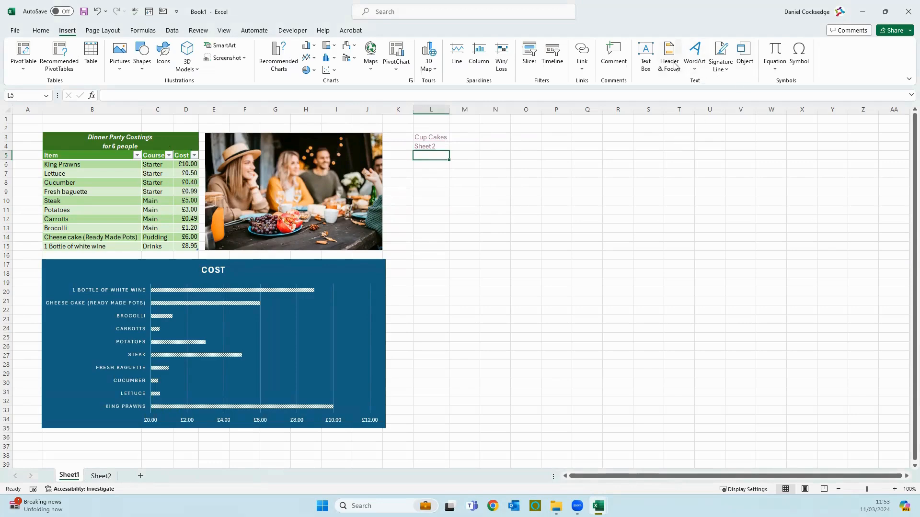
left_click(648, 70)
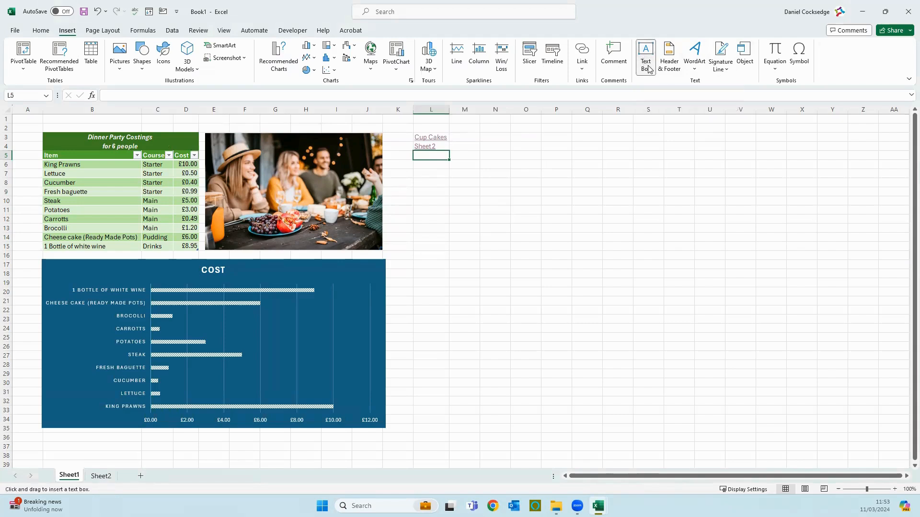
left_click_drag(513, 148, 853, 253)
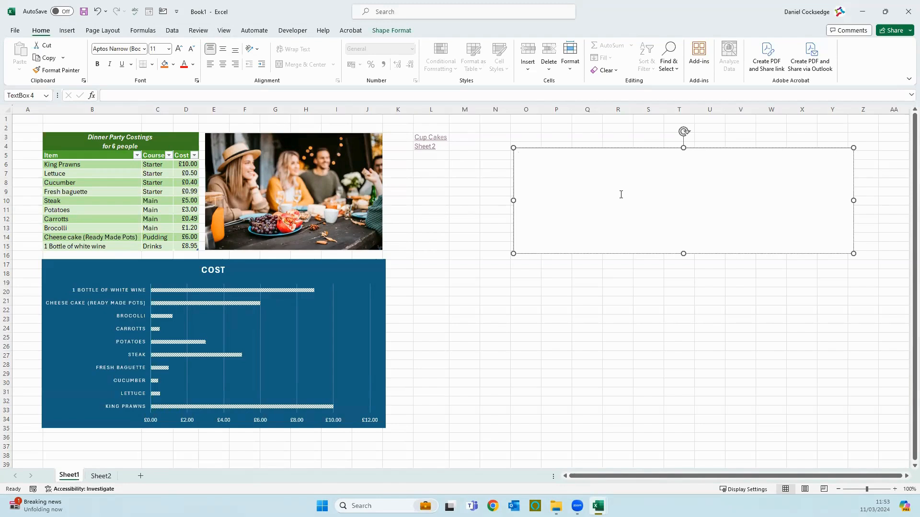
left_click(616, 173)
left_click(607, 293)
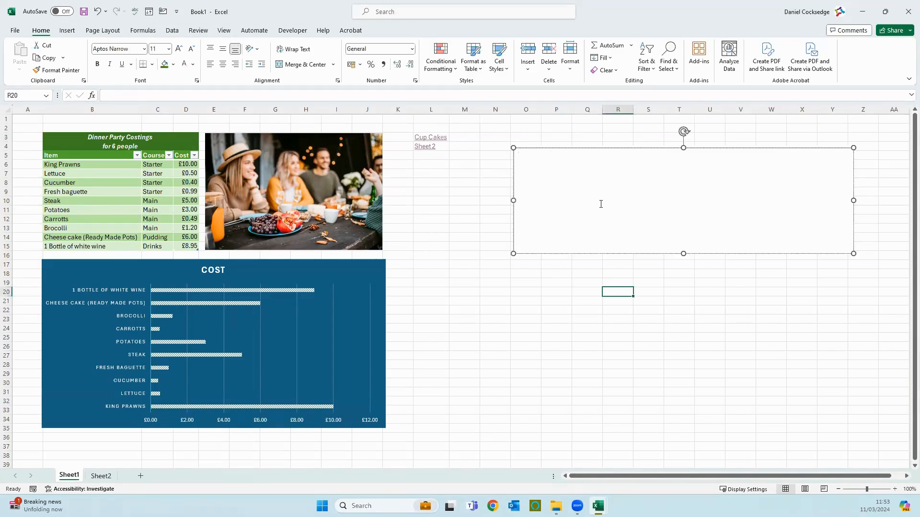
left_click(600, 203)
type("gadguasgda")
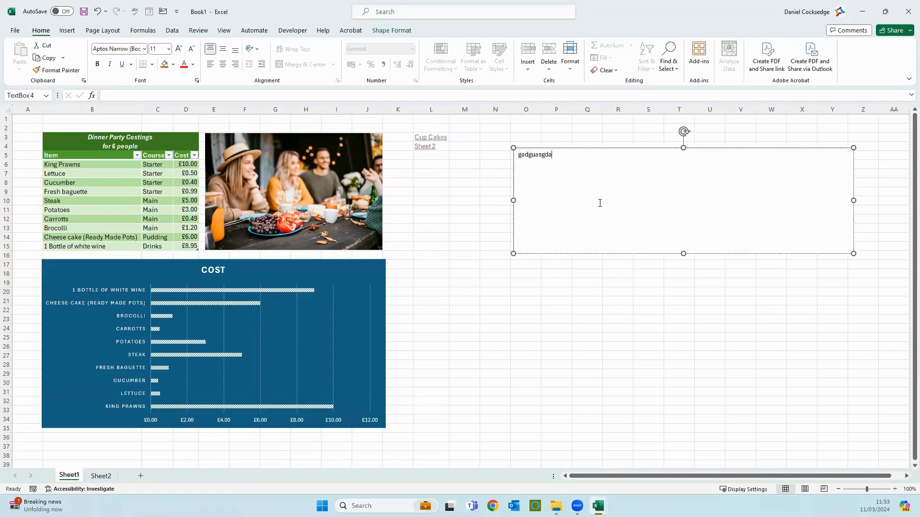
left_click(601, 127)
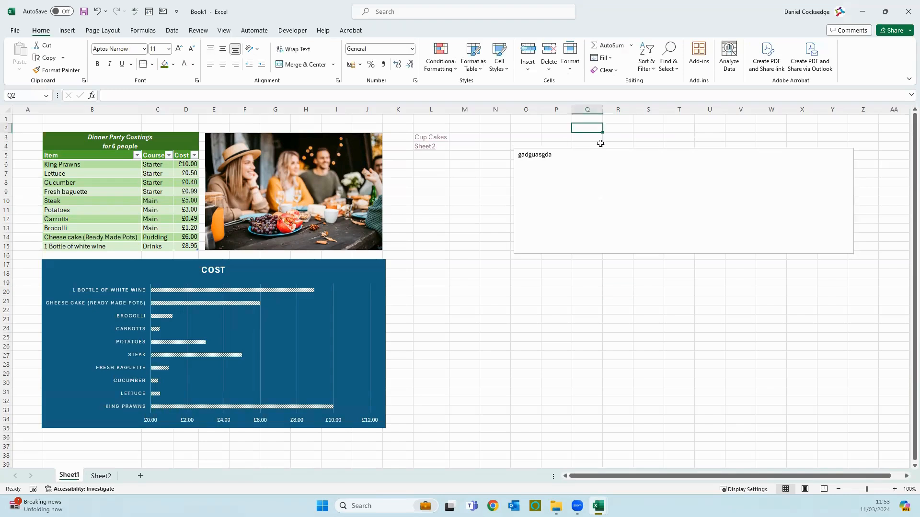
left_click(605, 148)
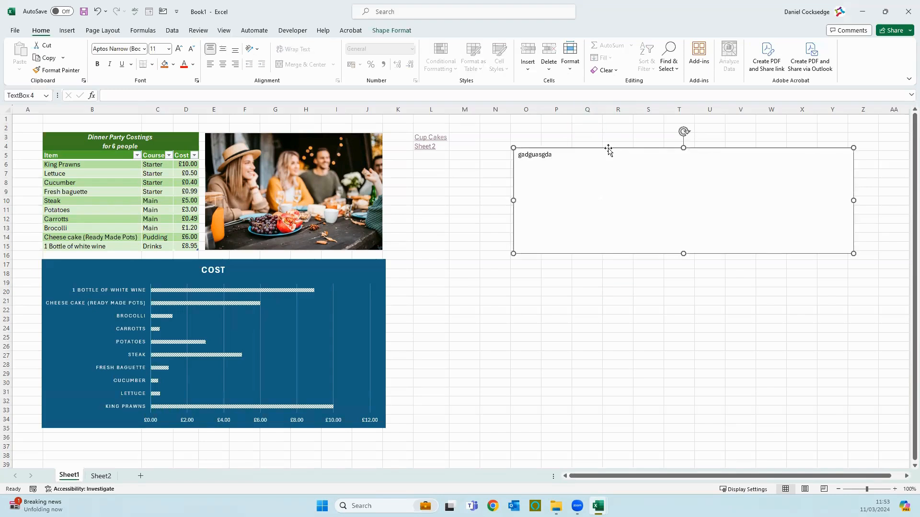
key("Delete")
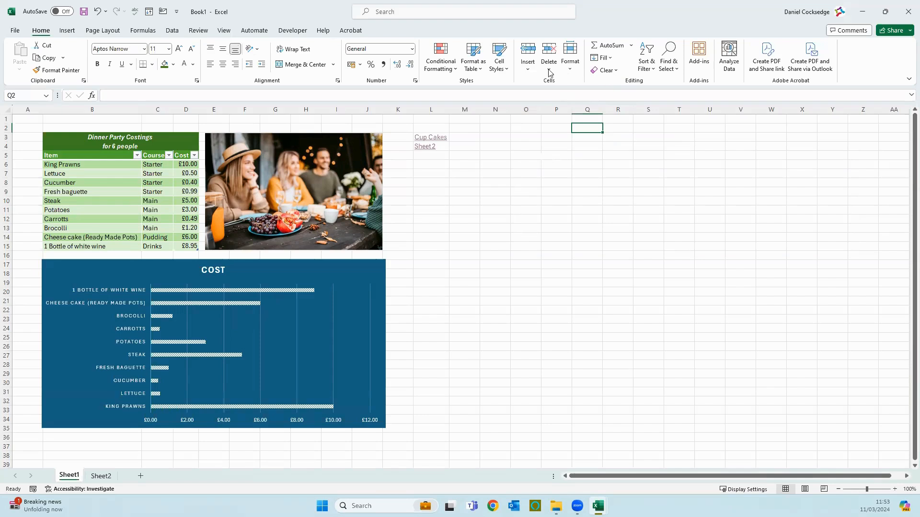
left_click(59, 30)
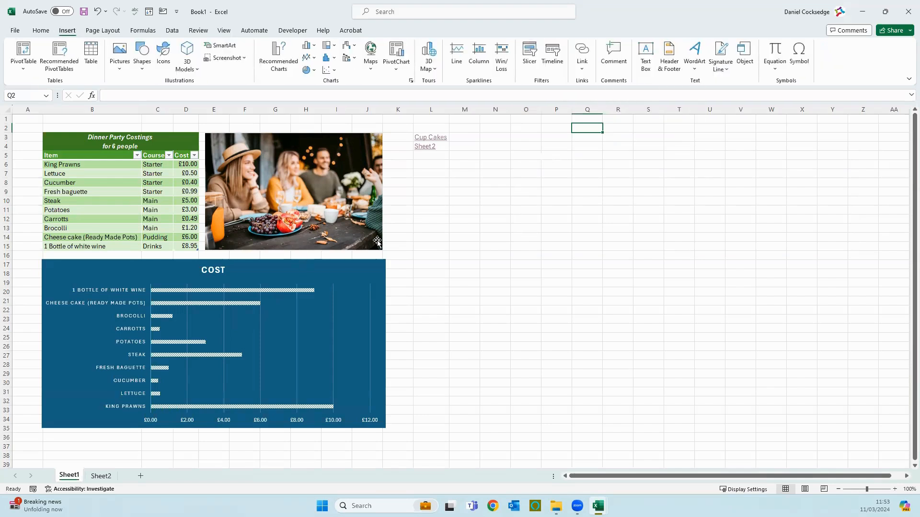
left_click(470, 329)
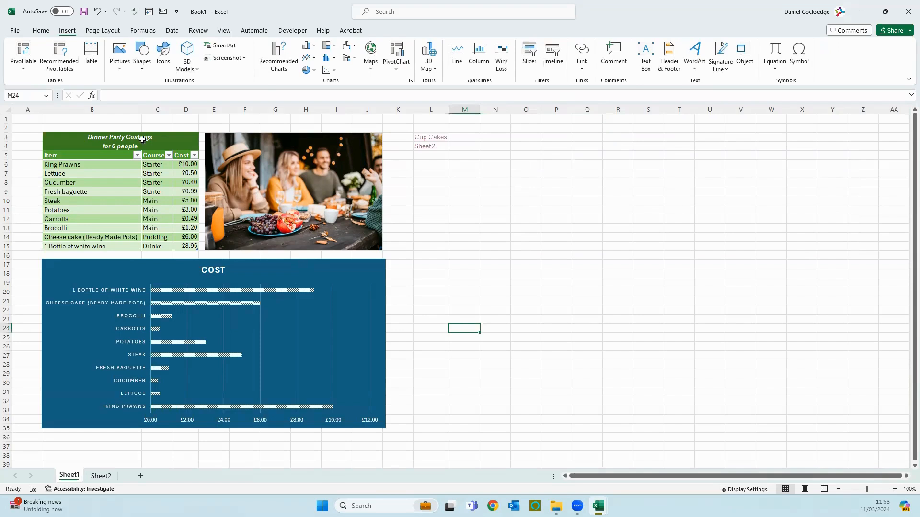
left_click(184, 137)
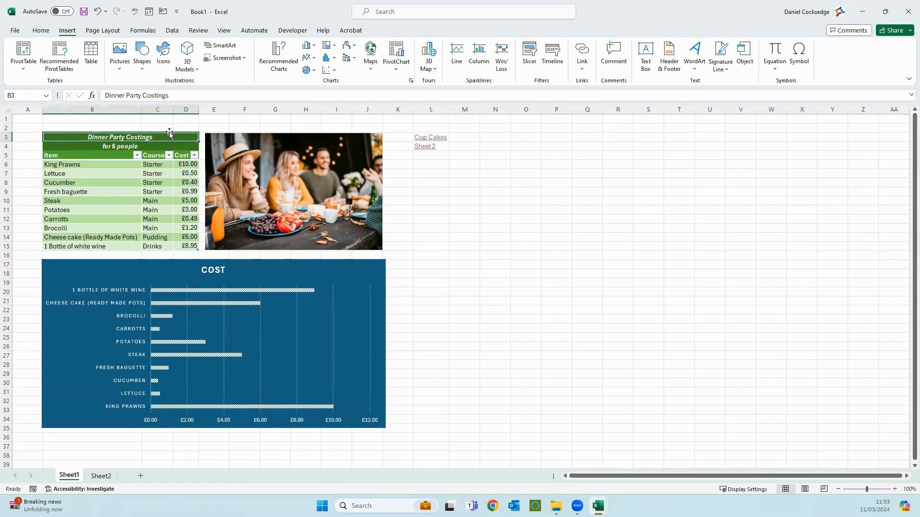
left_click(608, 55)
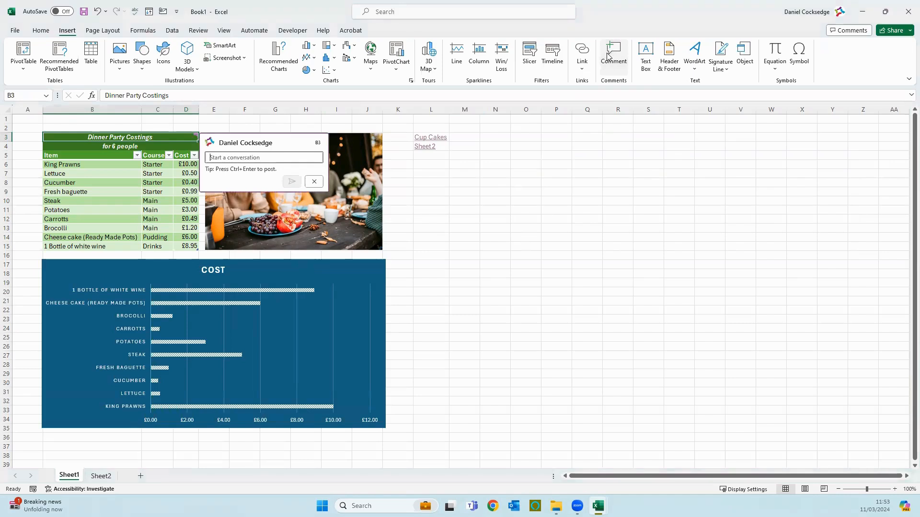
type(":")
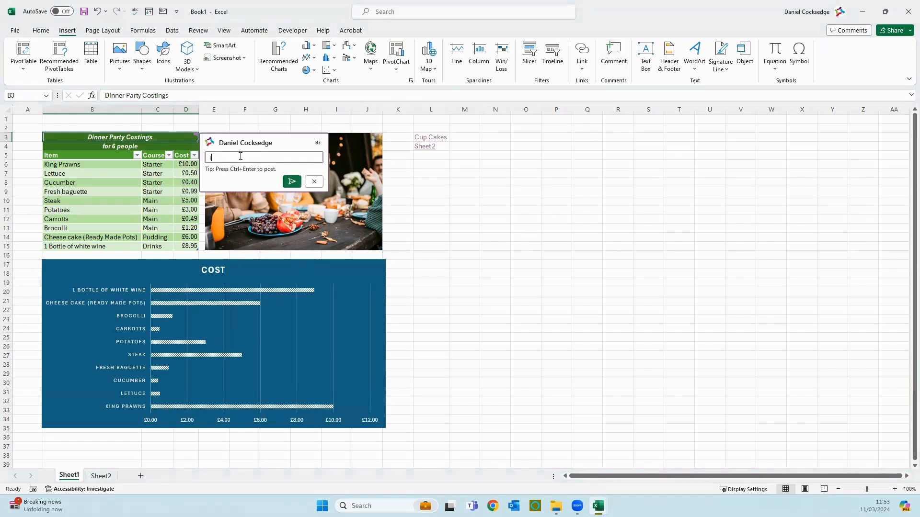
key("BackSpace")
type("look at the mon")
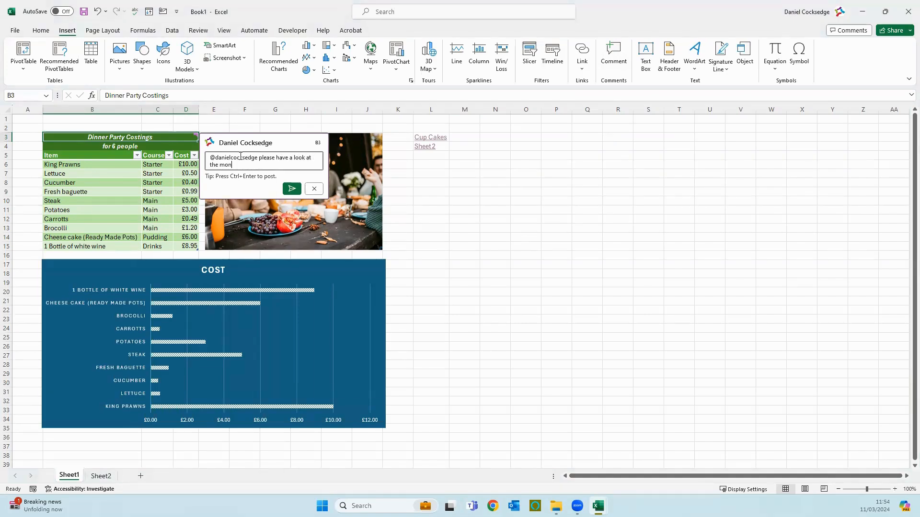
type("ey")
left_click(292, 188)
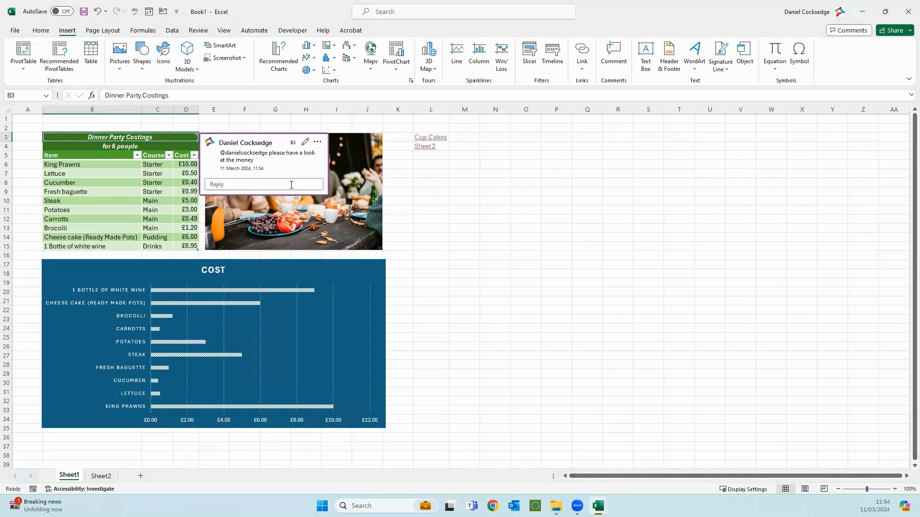
left_click(306, 142)
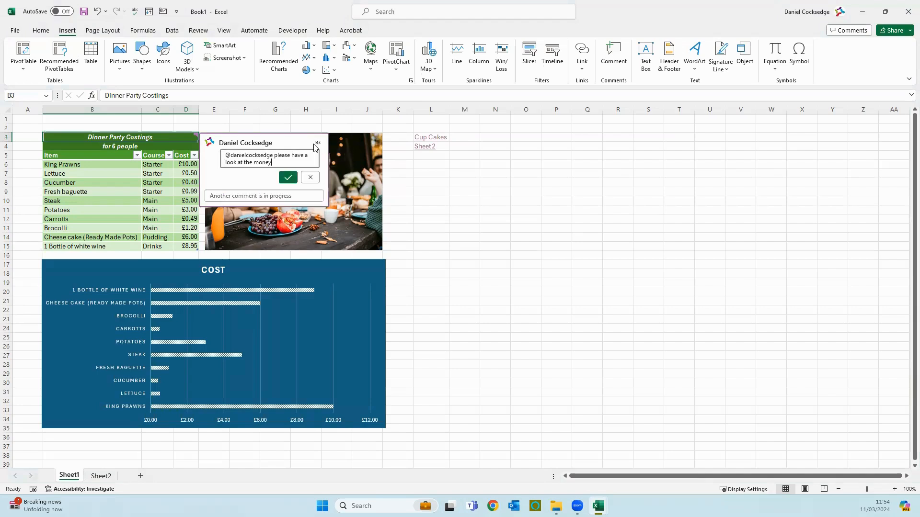
left_click(289, 179)
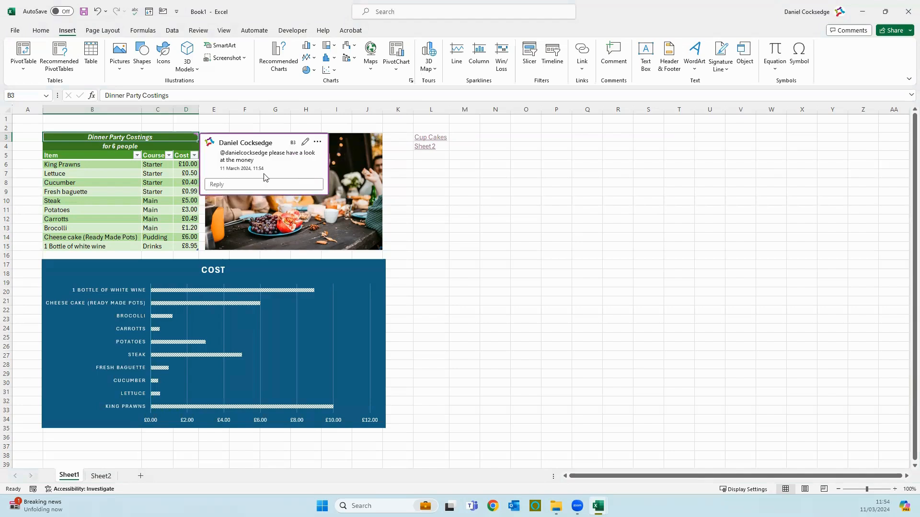